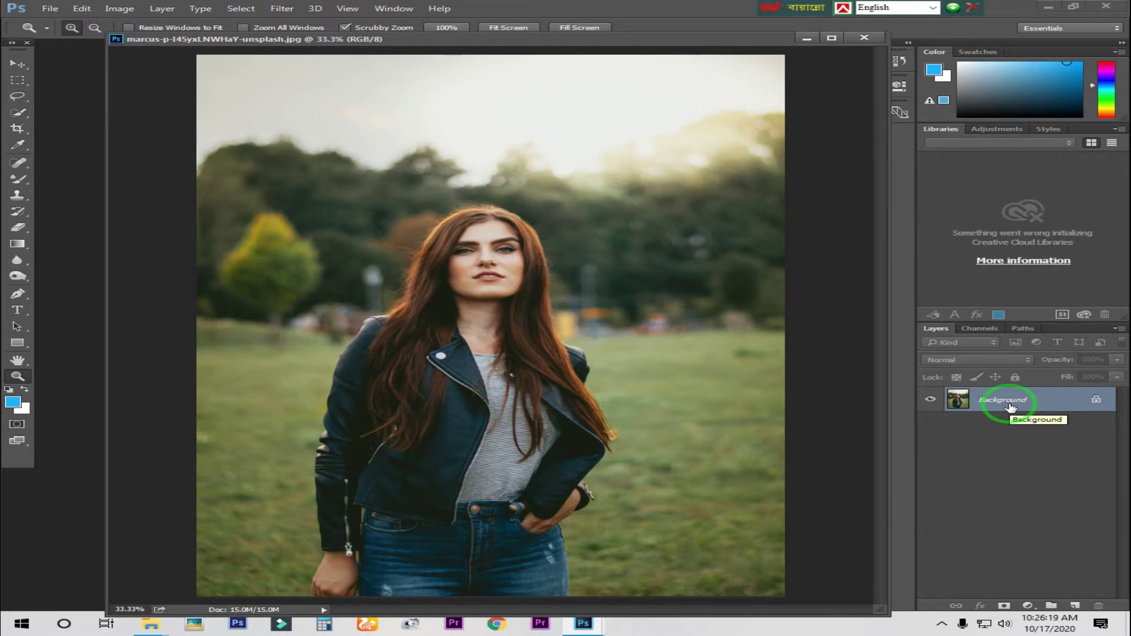
Duplicate the Background layer and make the Background copy the active layer
click(1009, 403)
drag(1006, 404, 1080, 610)
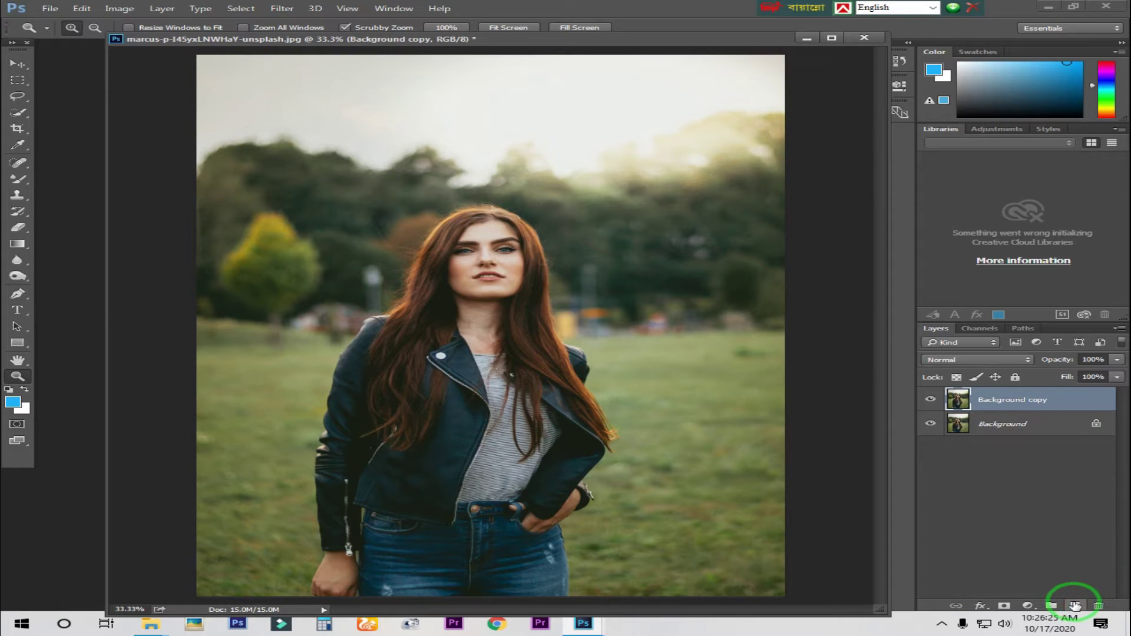
click(1025, 403)
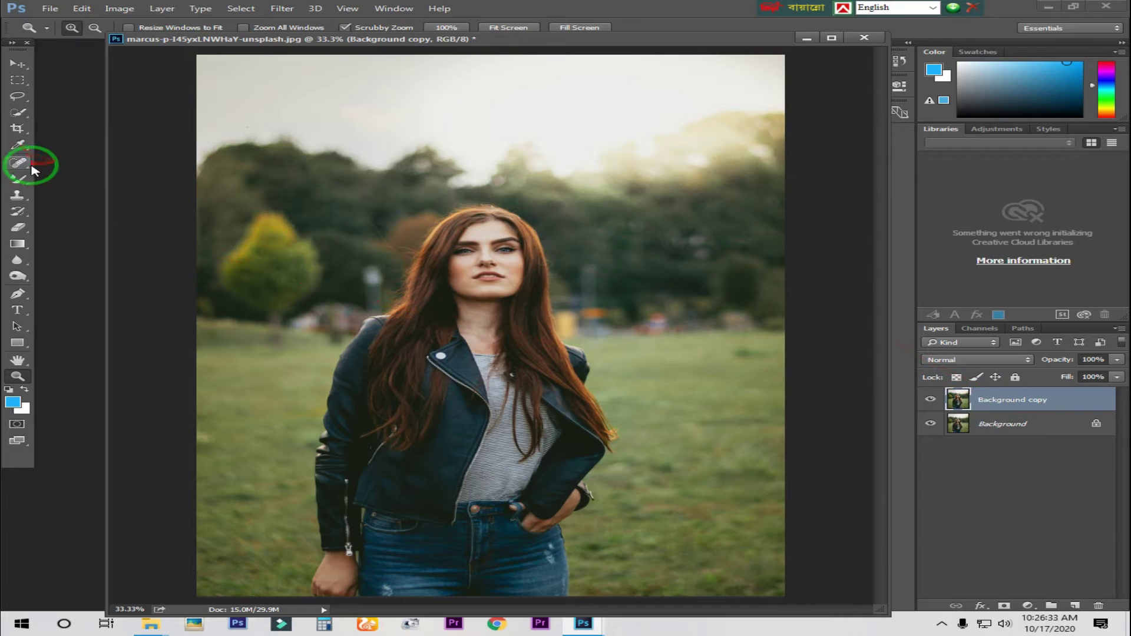
Use Quick Selection on the woman's body, hair, head and left arm, removing spill beside her hair
right_click(21, 115)
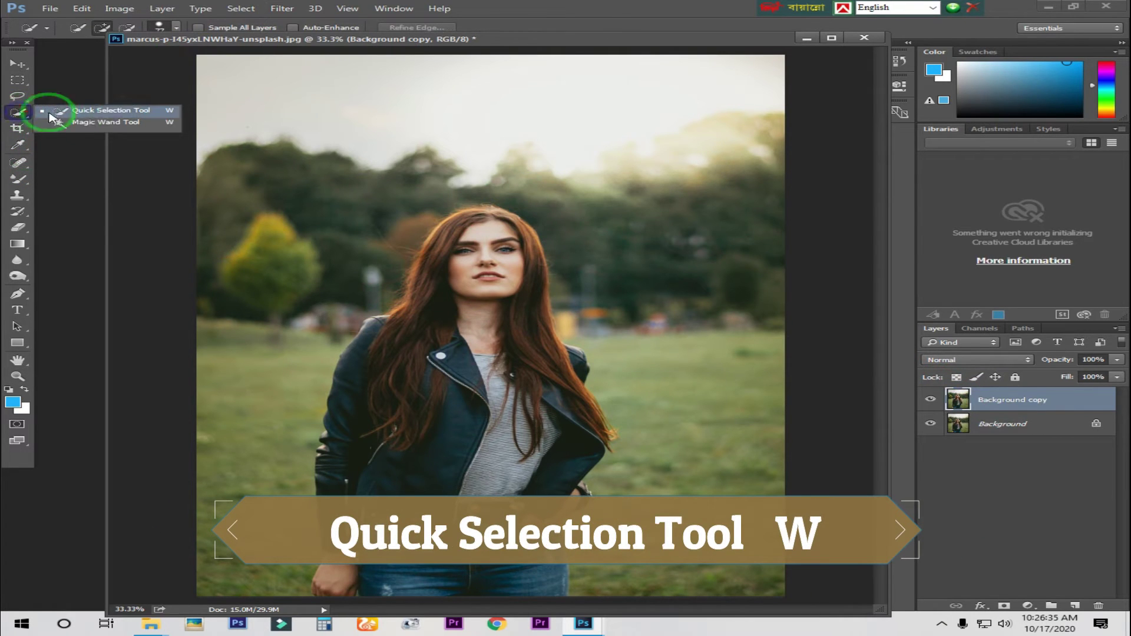
click(126, 112)
drag(257, 183, 529, 306)
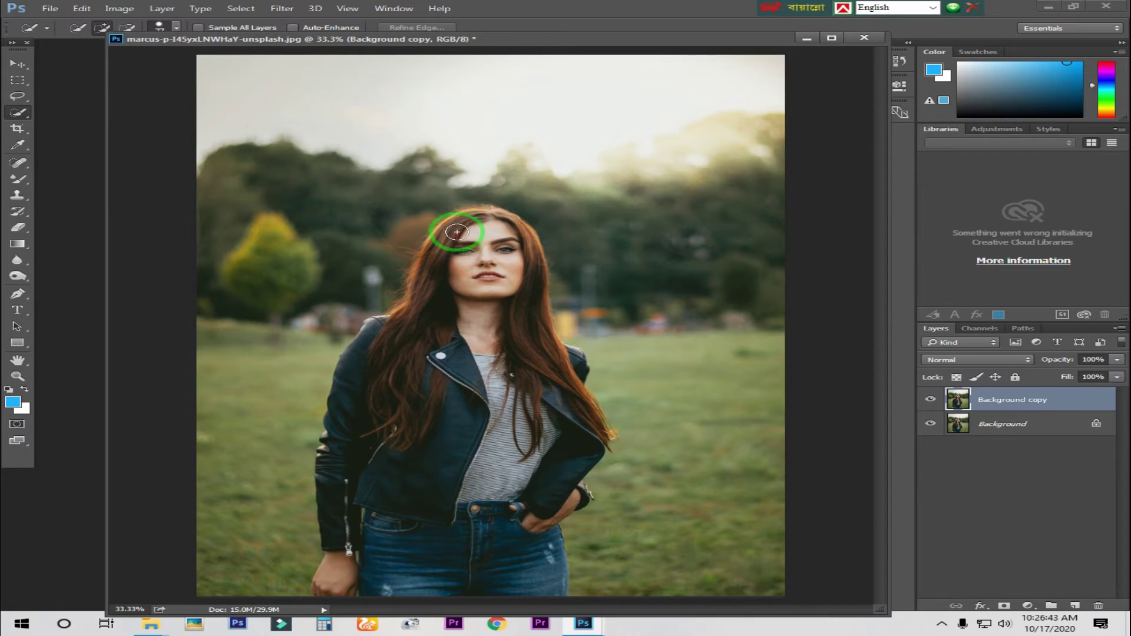
drag(453, 227, 434, 520)
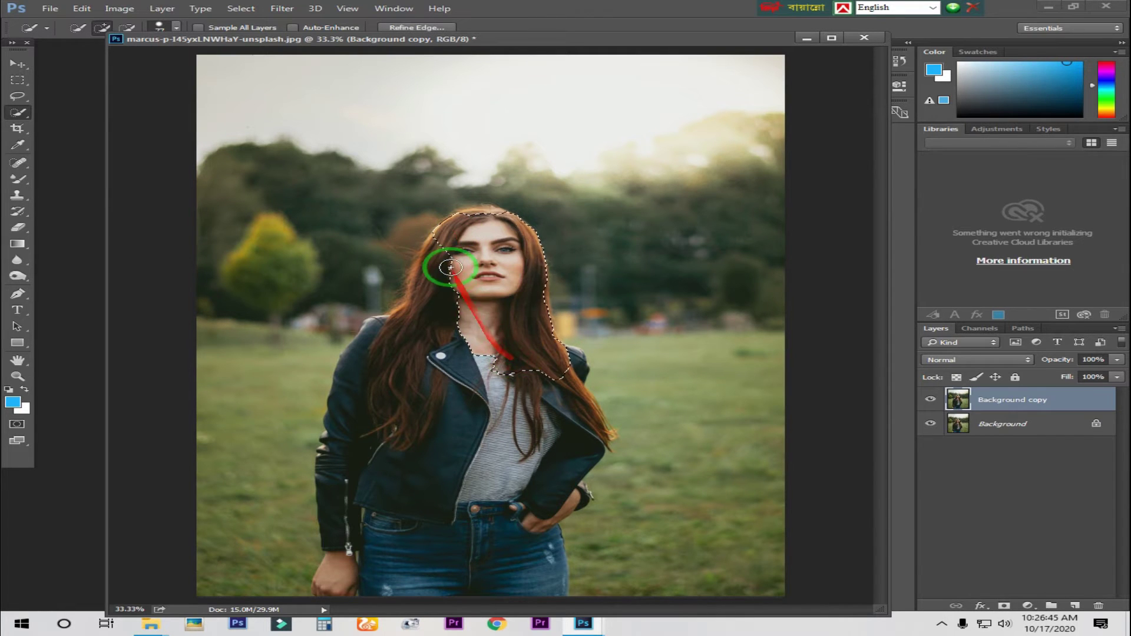
mouse_move(434, 520)
mouse_down()
mouse_move(560, 358)
mouse_move(502, 228)
mouse_up()
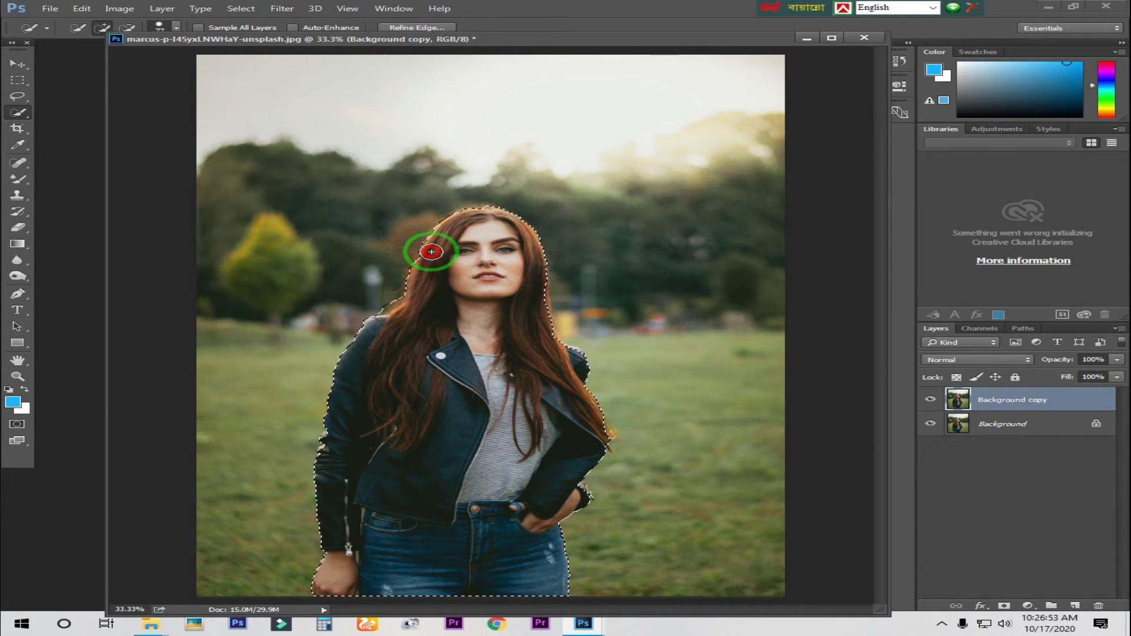
drag(438, 267, 439, 275)
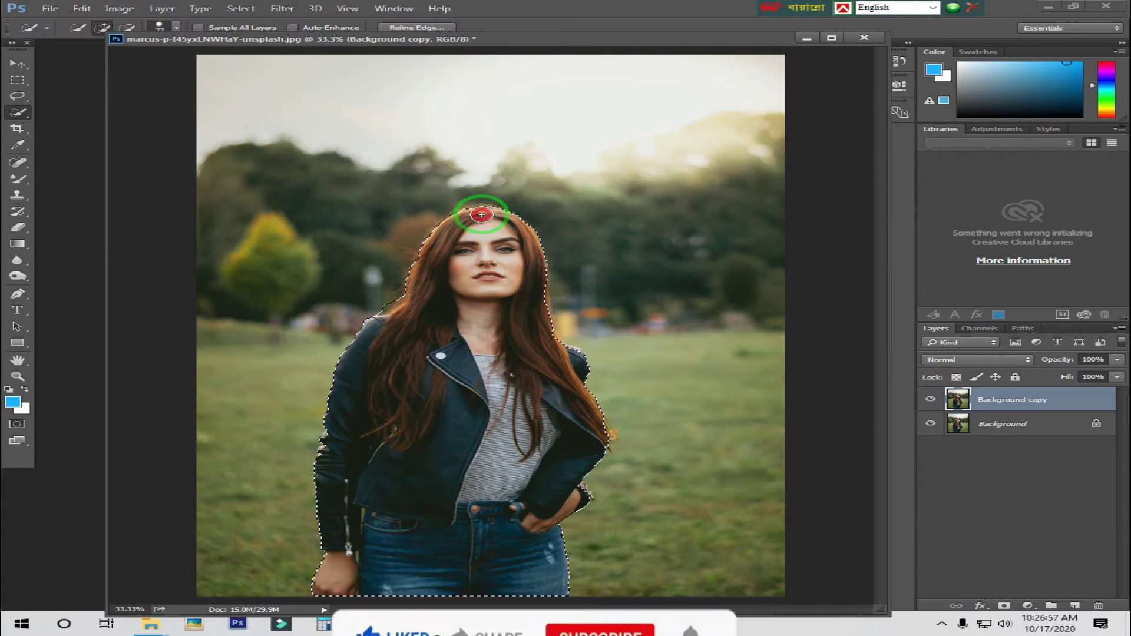
drag(486, 219, 565, 364)
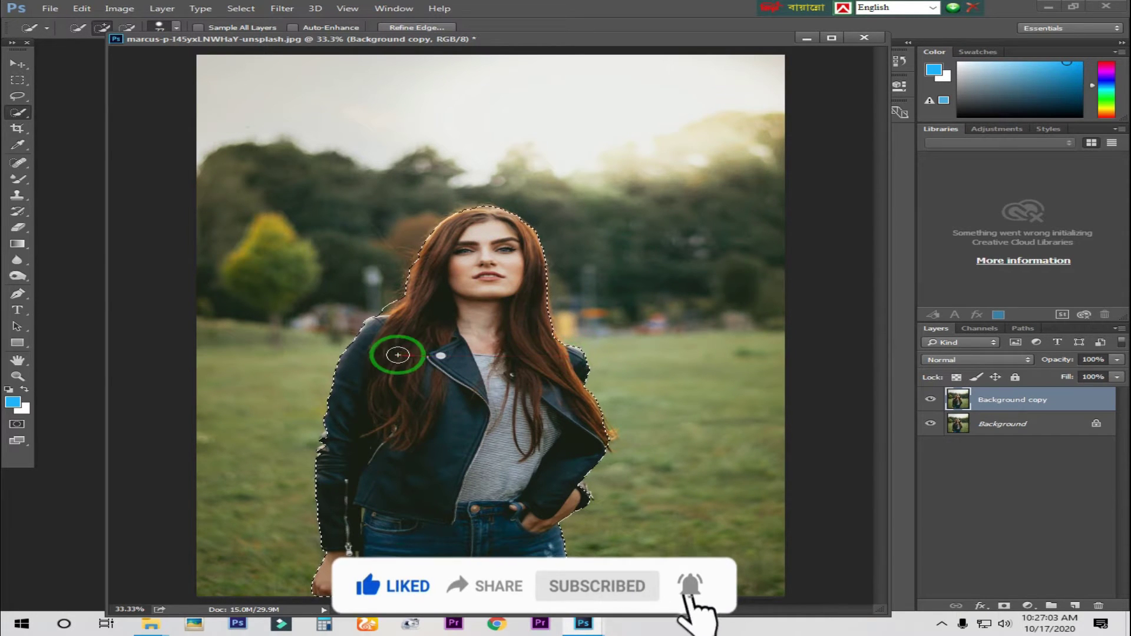
mouse_move(335, 434)
mouse_down()
mouse_move(327, 451)
mouse_move(513, 326)
mouse_move(469, 233)
mouse_move(544, 338)
mouse_up()
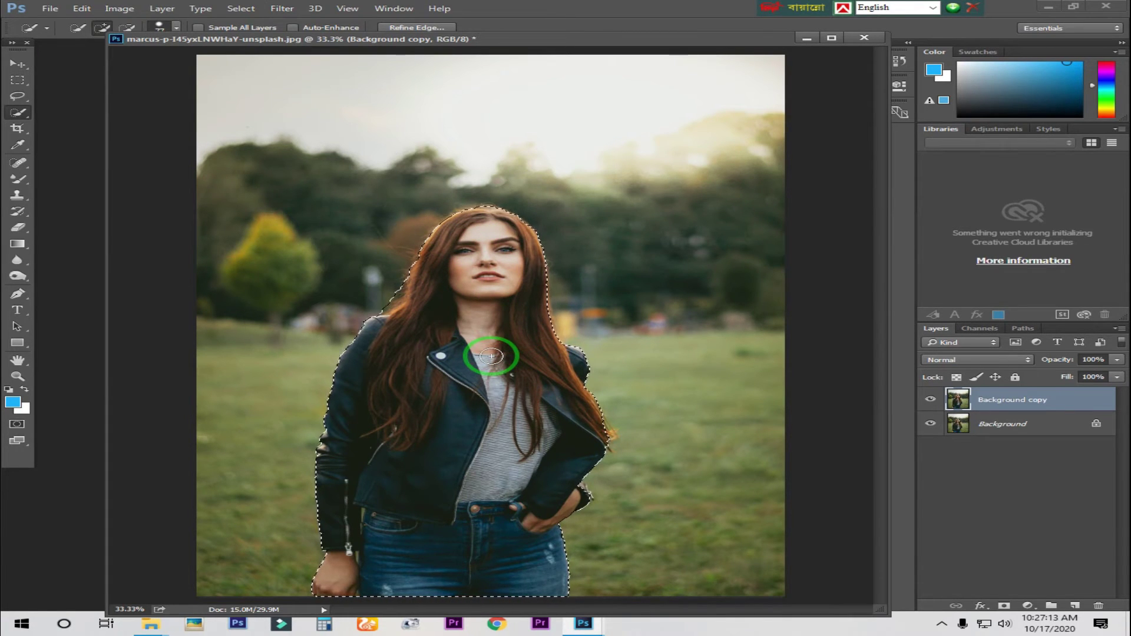
In Refine Edge, preview on red overlay and brush-refine the hair and jacket edges
click(416, 27)
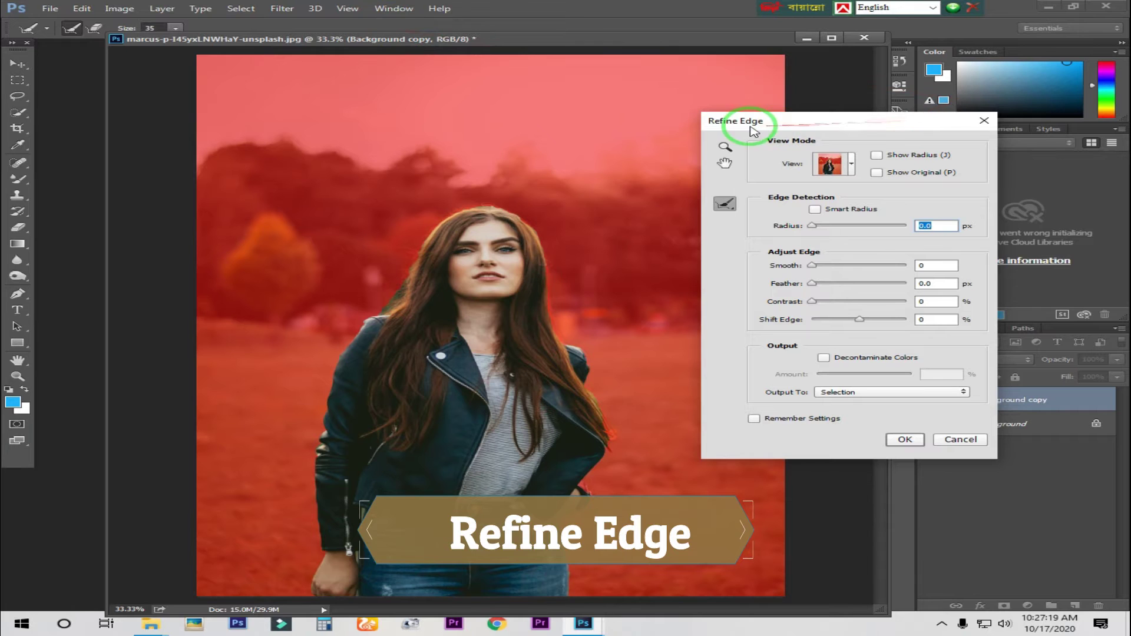
drag(816, 122, 826, 143)
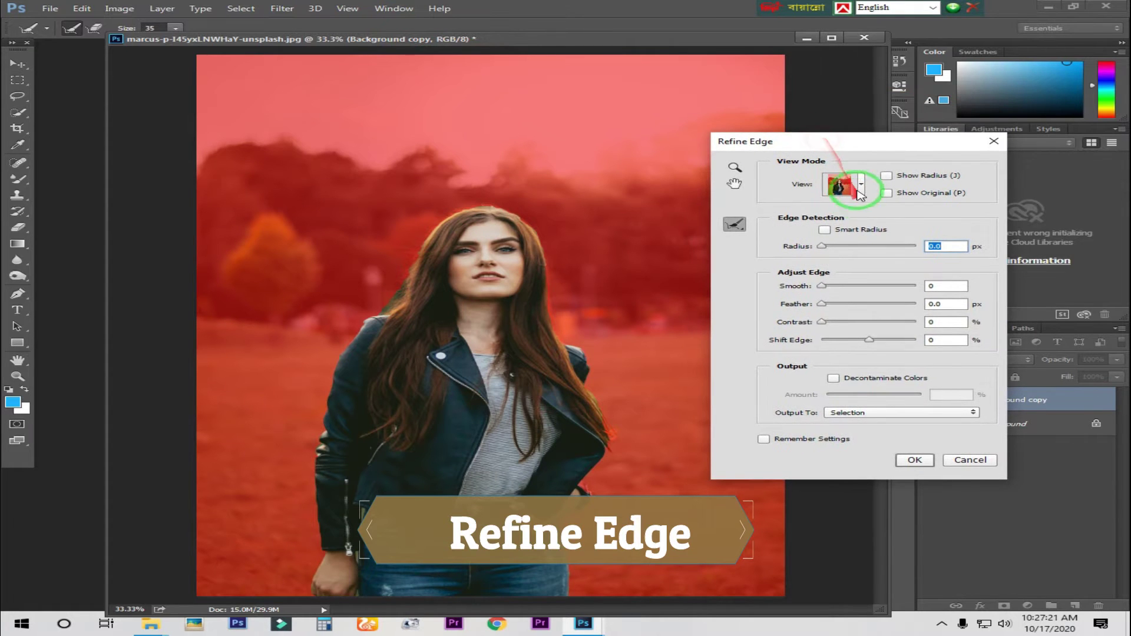
click(849, 184)
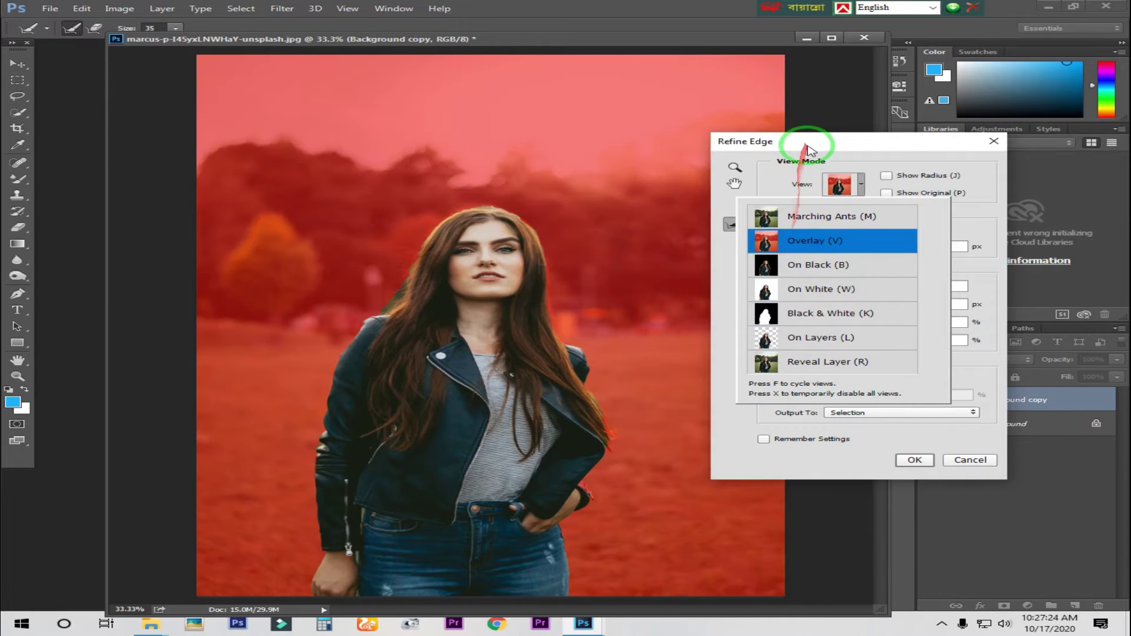
drag(807, 145, 833, 143)
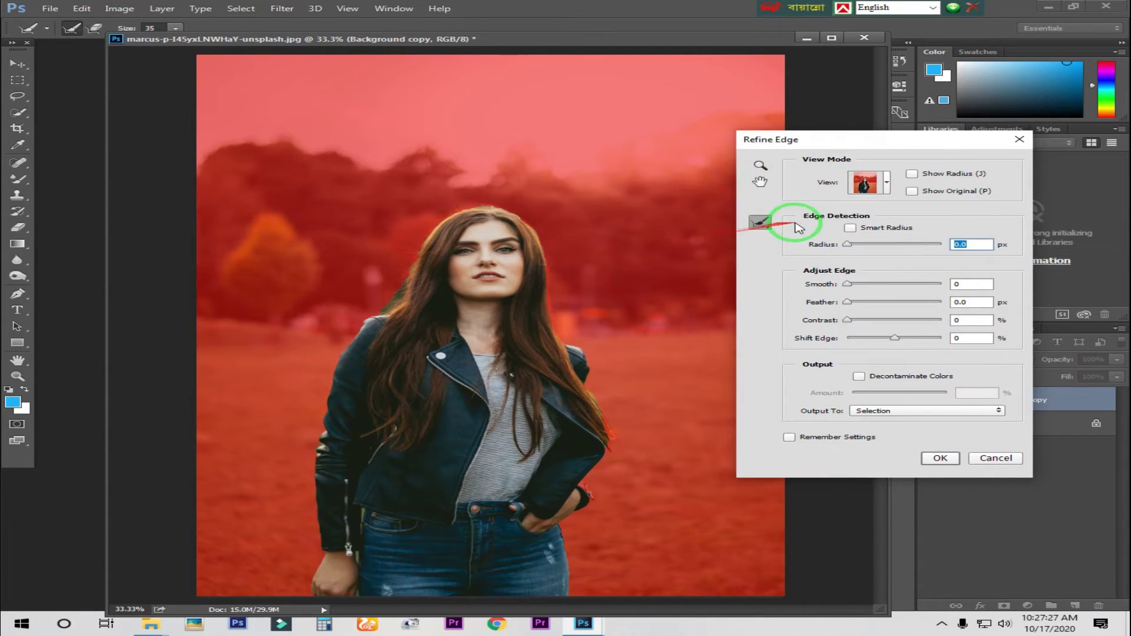
key(ctrl+plus)
mouse_move(629, 305)
mouse_down()
mouse_move(631, 341)
mouse_move(606, 303)
mouse_move(606, 215)
mouse_move(576, 118)
mouse_move(501, 87)
mouse_move(405, 96)
mouse_move(324, 197)
mouse_move(306, 261)
mouse_move(252, 303)
mouse_move(217, 354)
mouse_up()
key(ctrl+minus)
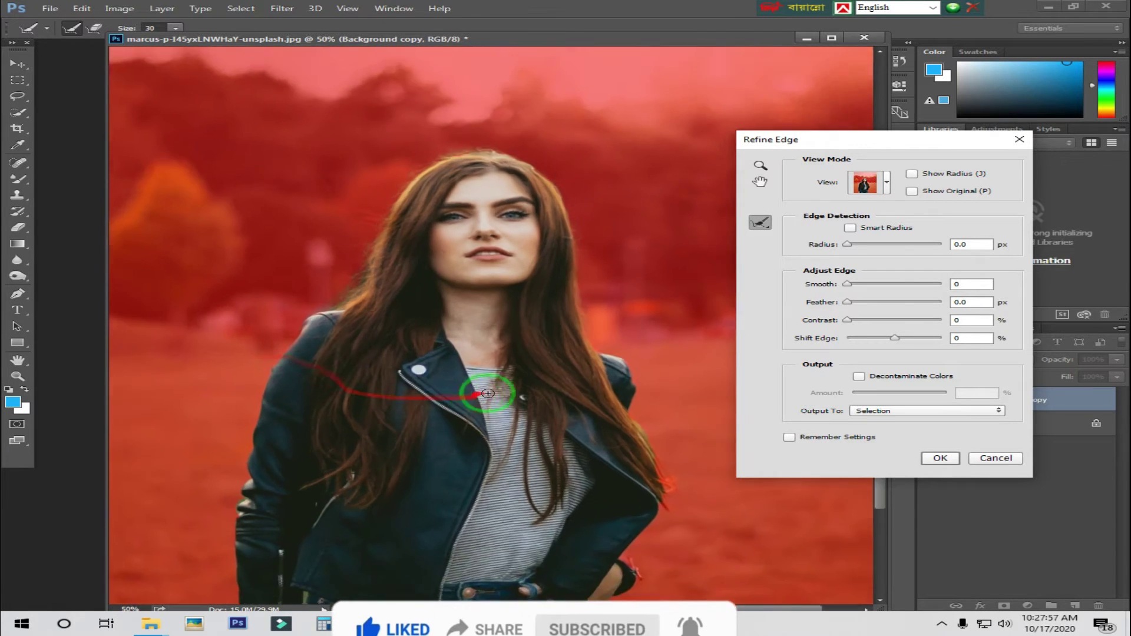
mouse_move(576, 341)
mouse_down()
mouse_move(606, 411)
mouse_move(605, 452)
mouse_move(578, 479)
mouse_move(578, 518)
mouse_move(561, 525)
mouse_move(569, 593)
mouse_up()
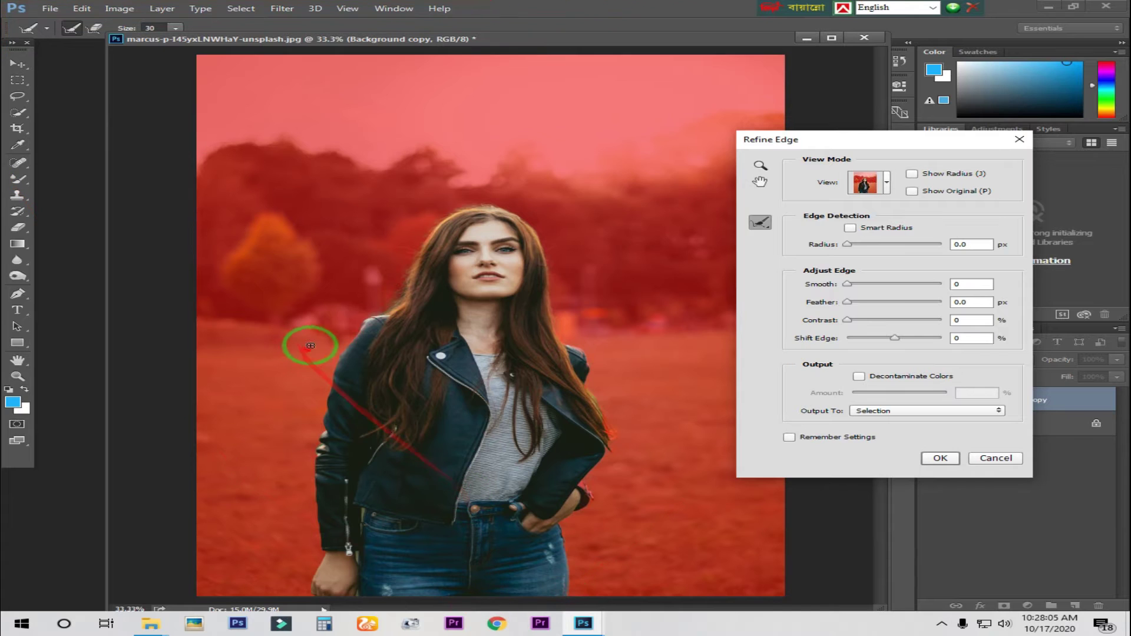
mouse_move(337, 364)
mouse_down()
mouse_move(313, 450)
mouse_move(320, 566)
mouse_move(303, 593)
mouse_move(591, 452)
mouse_move(719, 303)
mouse_move(896, 265)
mouse_move(855, 232)
mouse_move(861, 244)
mouse_up()
Enable Smart Radius at 2.6, smooth 8, feather 1.6, and output to Layer Mask
click(851, 228)
drag(847, 285, 855, 302)
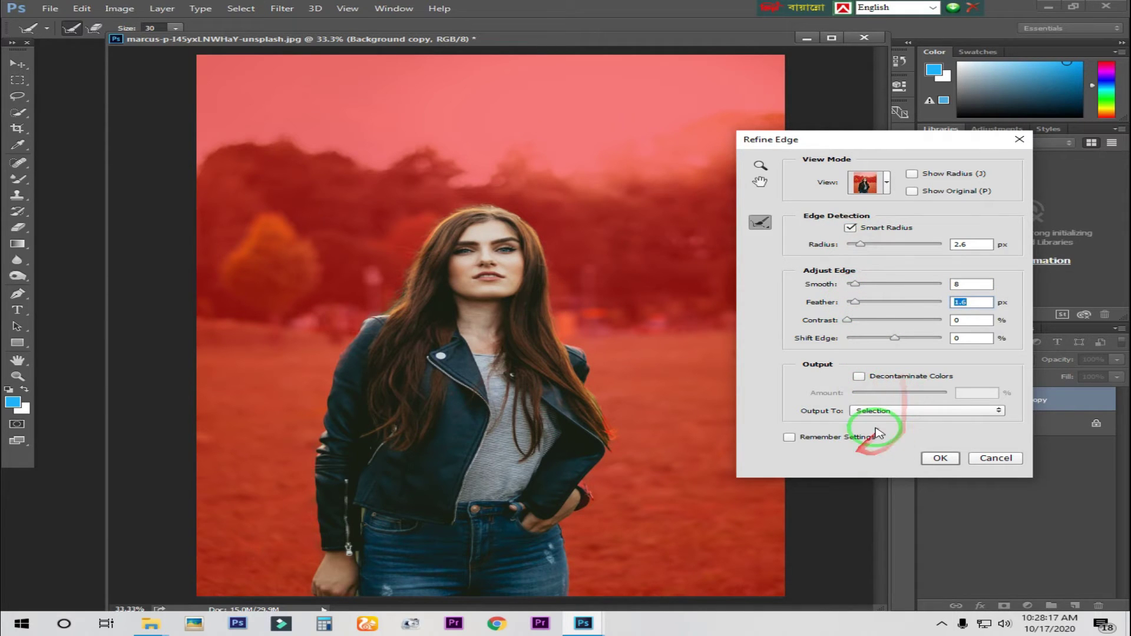
click(896, 412)
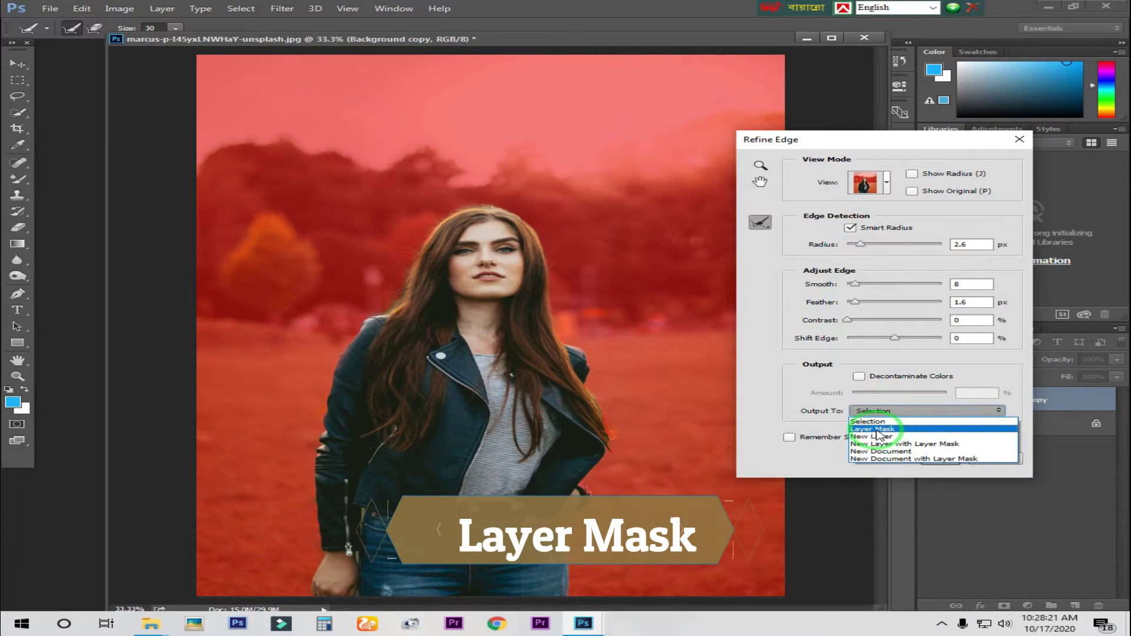
click(888, 430)
click(940, 459)
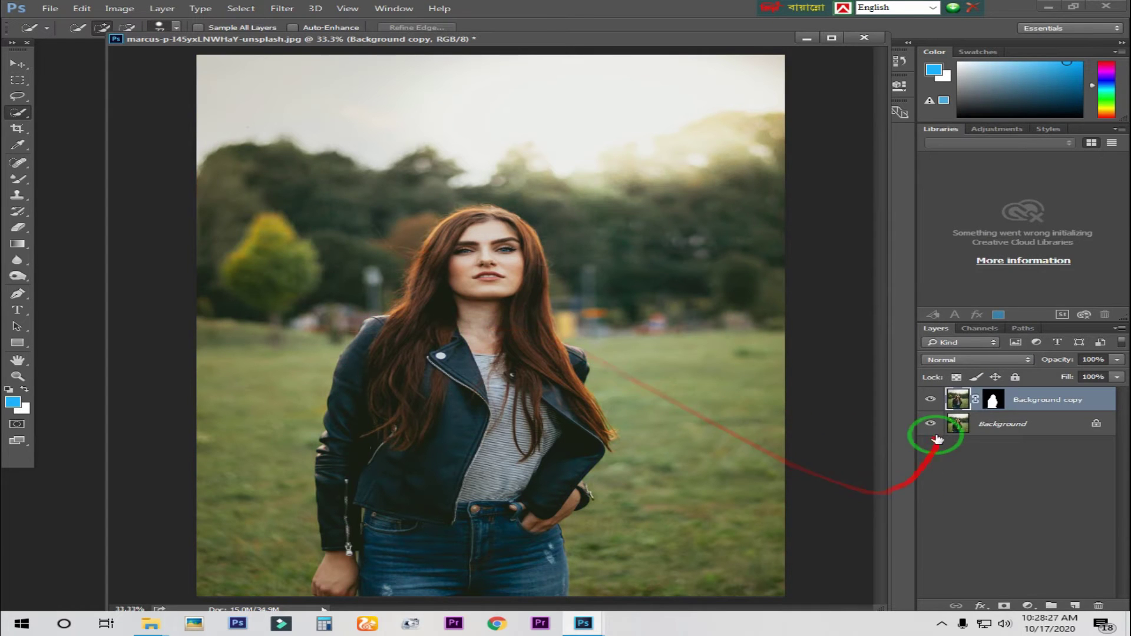
Hide the Background layer and zoom in to inspect the cutout's edges
click(931, 425)
key(ctrl+plus)
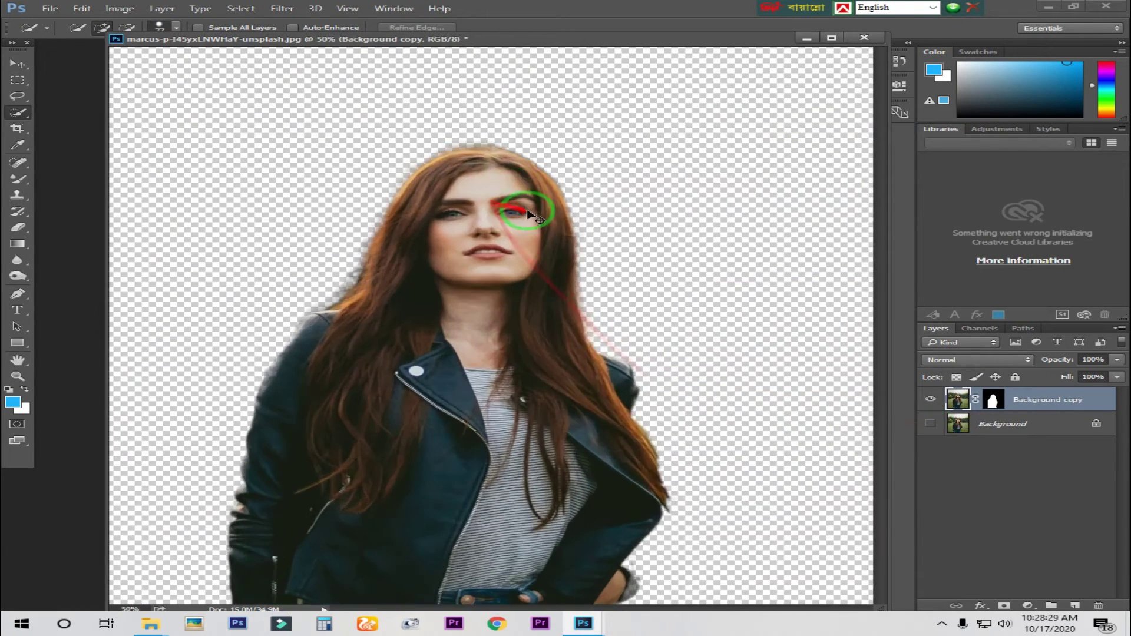
key(ctrl+plus)
key(ctrl+minus)
key(ctrl+minus)
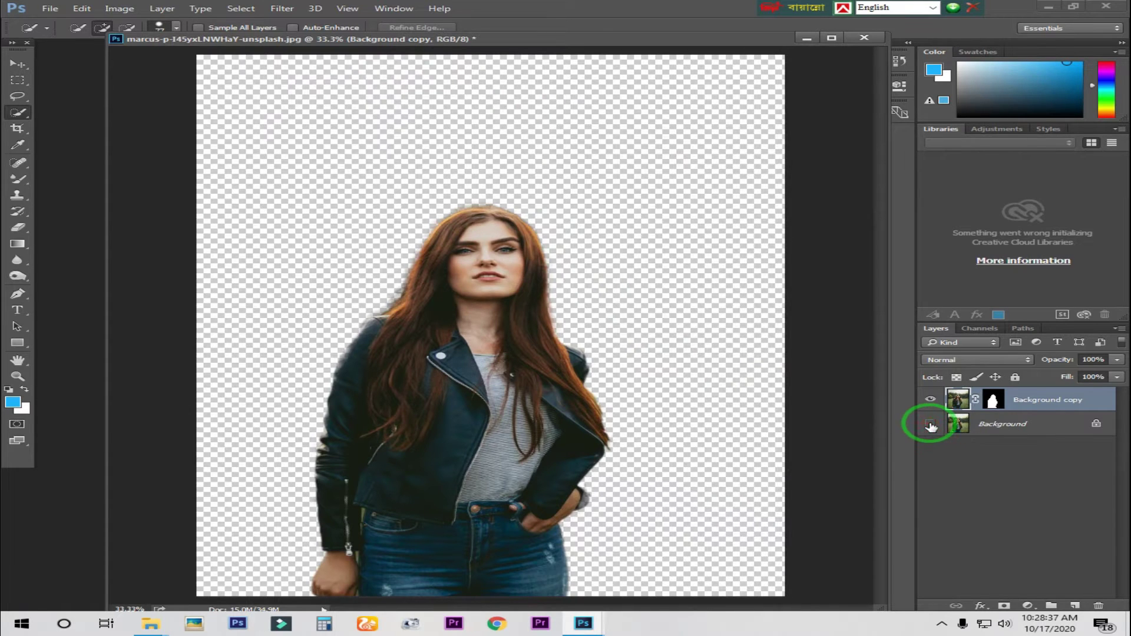
Show the Background layer again and make it the active layer
click(930, 426)
click(930, 425)
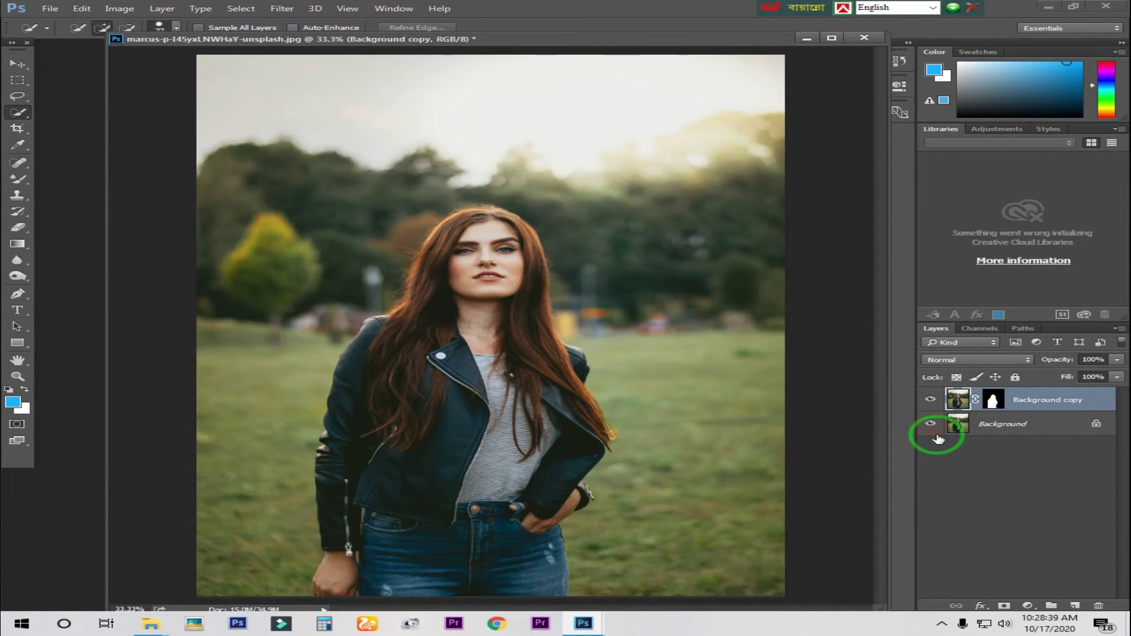
click(1004, 431)
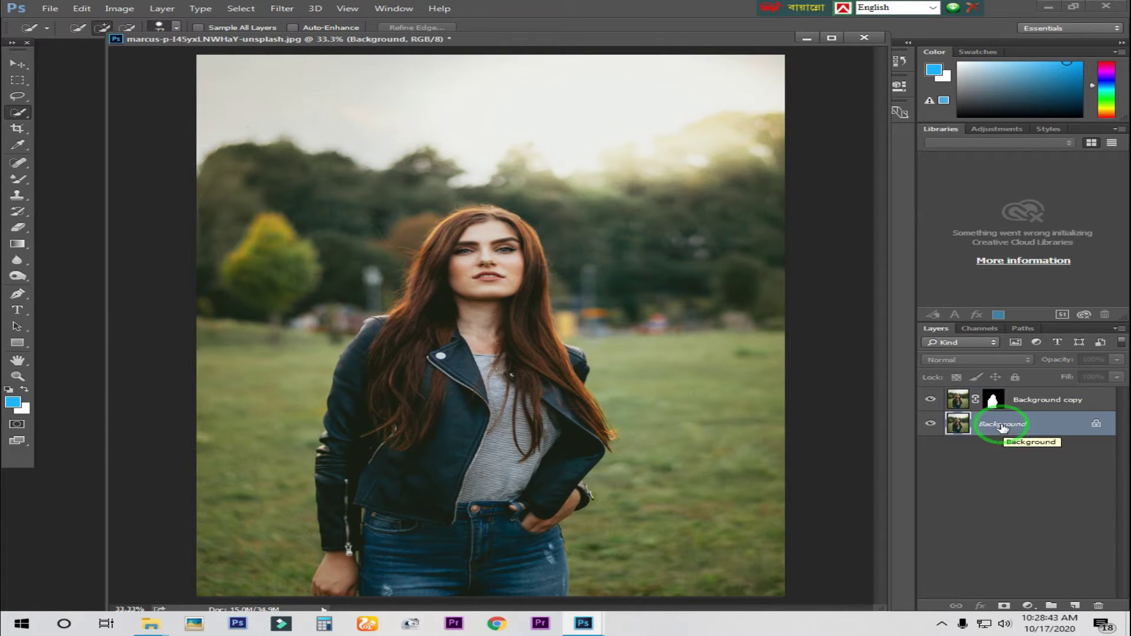
key(ctrl)
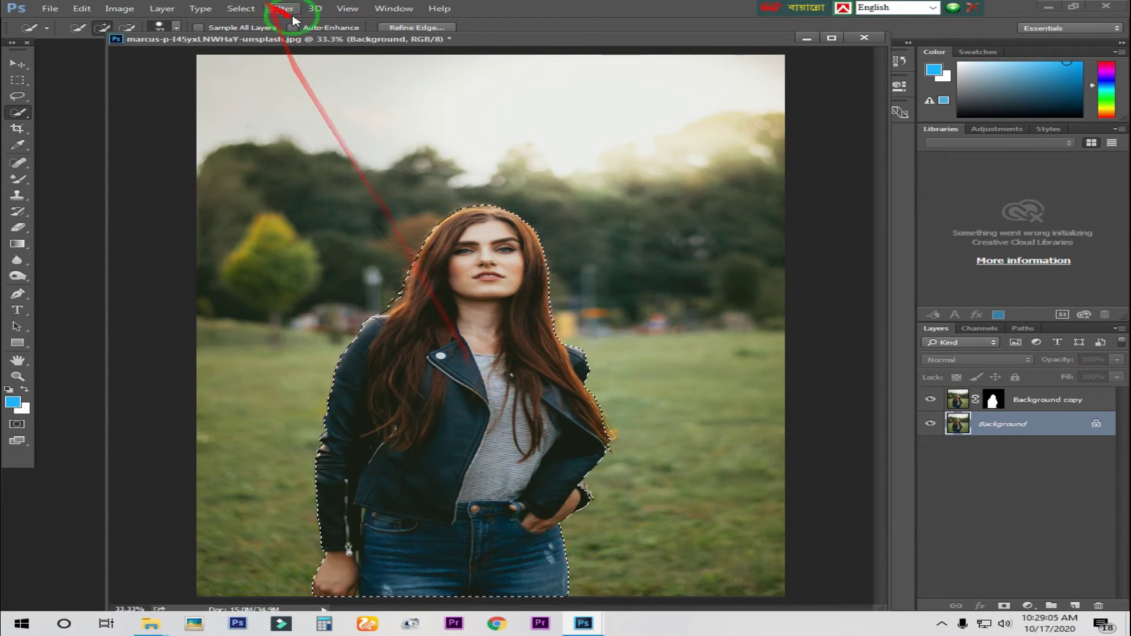
Expand the woman's outline selection by 10 pixels with Select > Modify > Expand
click(242, 10)
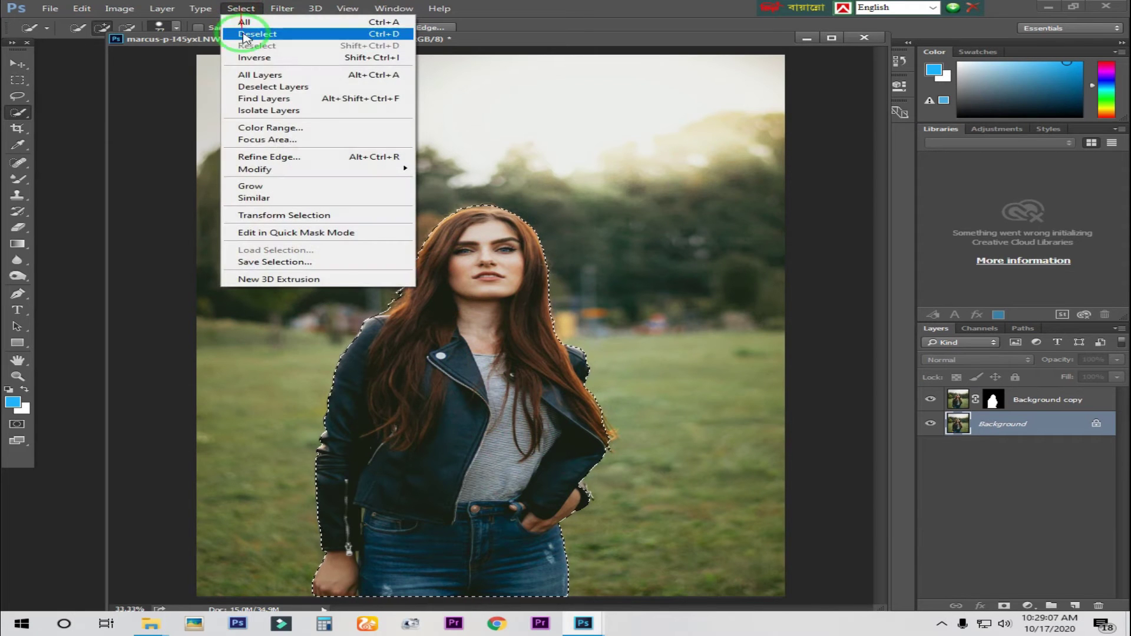
click(259, 170)
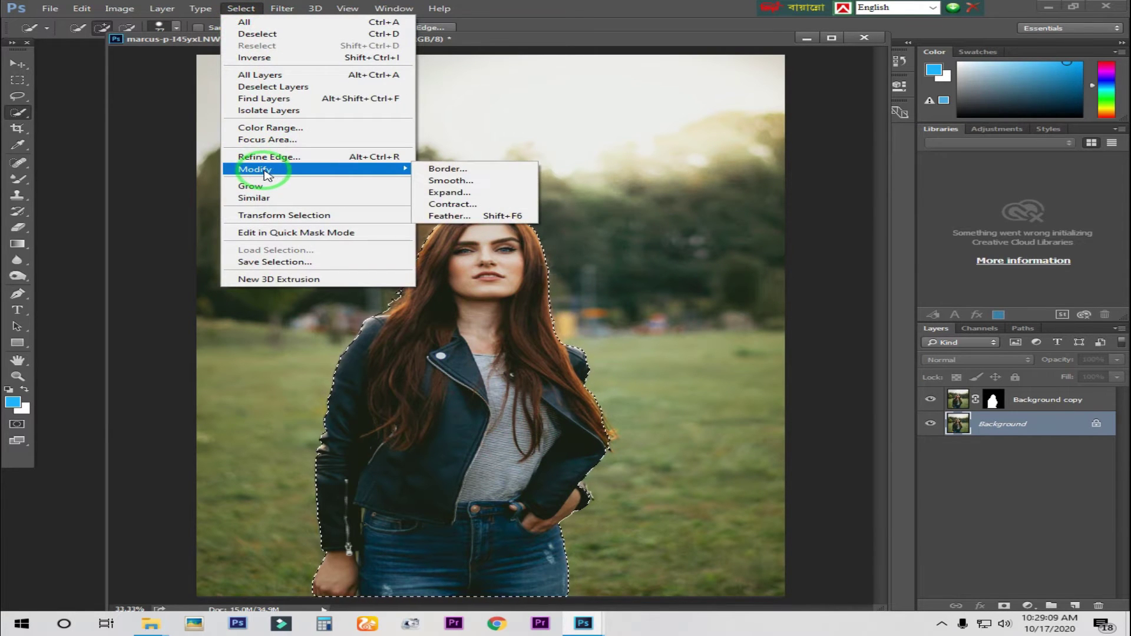
click(450, 192)
drag(584, 192, 762, 195)
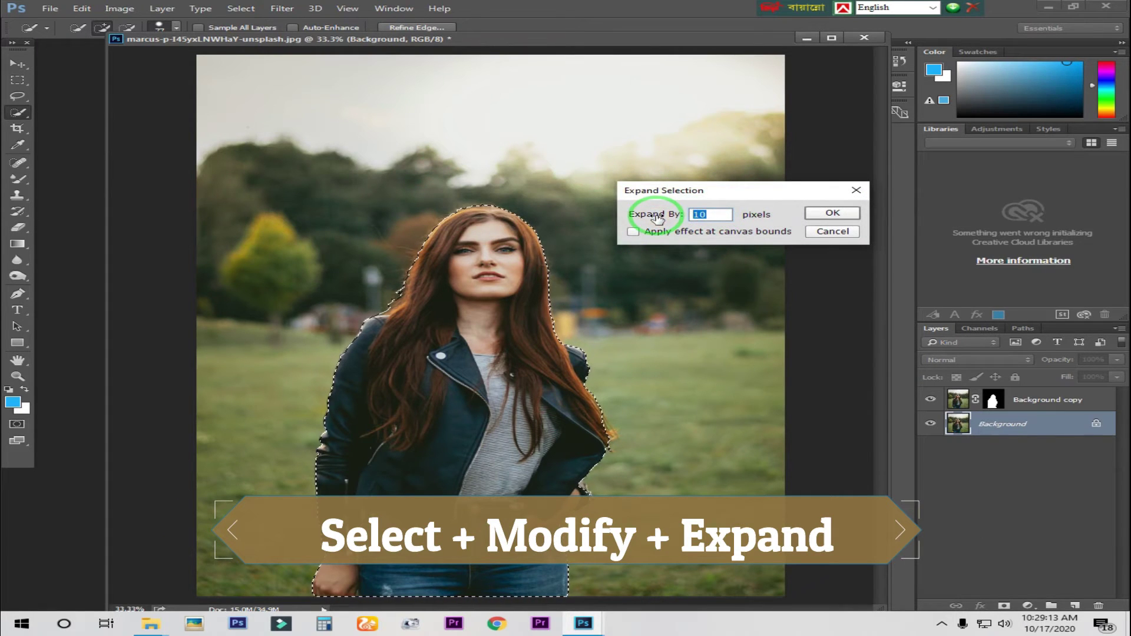
click(832, 216)
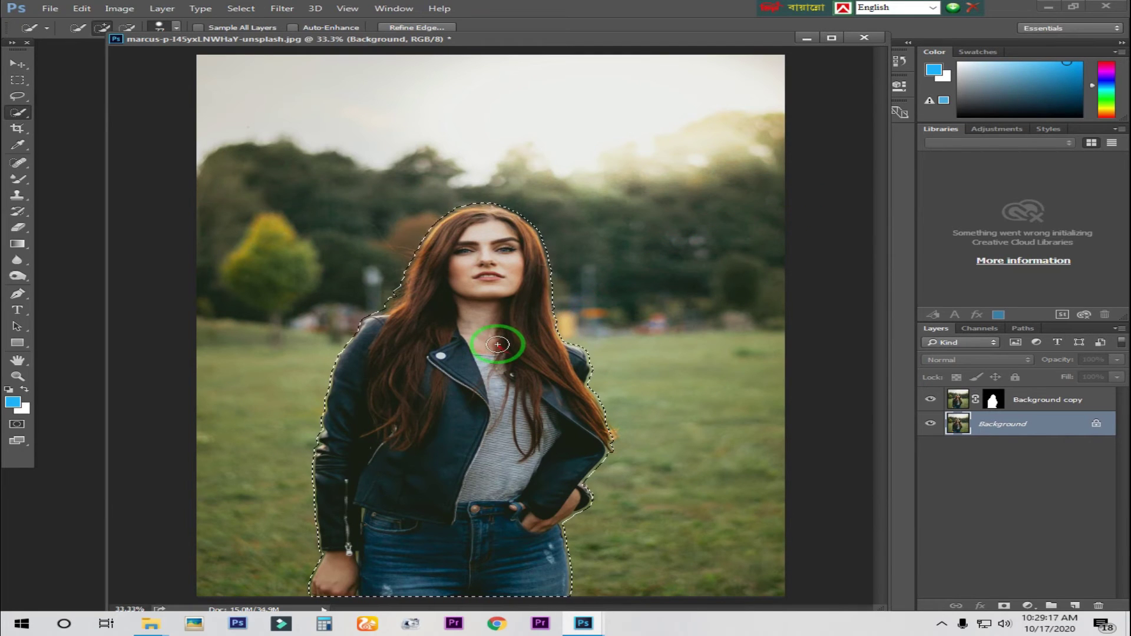
Fill the expanded selection on the Background layer with Content-Aware contents
right_click(462, 342)
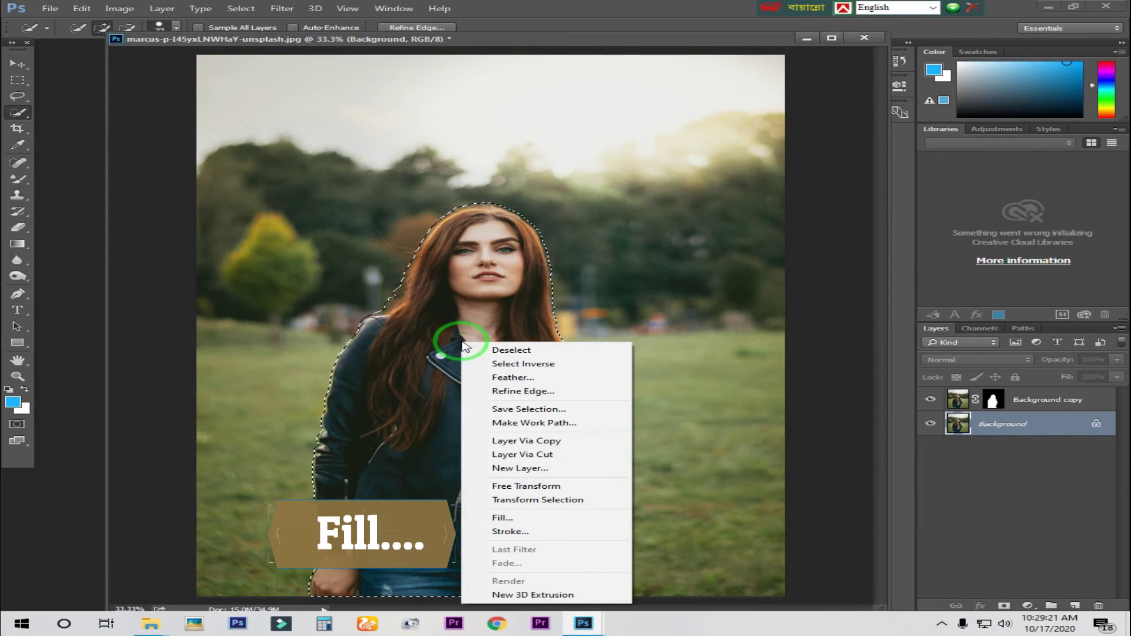
click(519, 518)
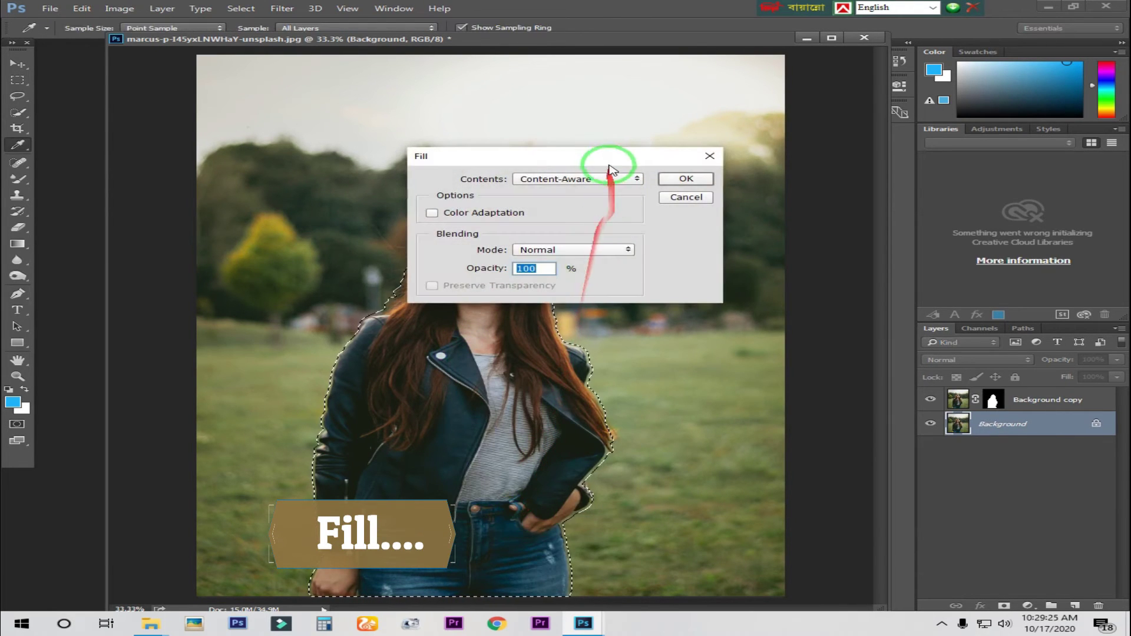
drag(591, 151, 747, 157)
click(753, 187)
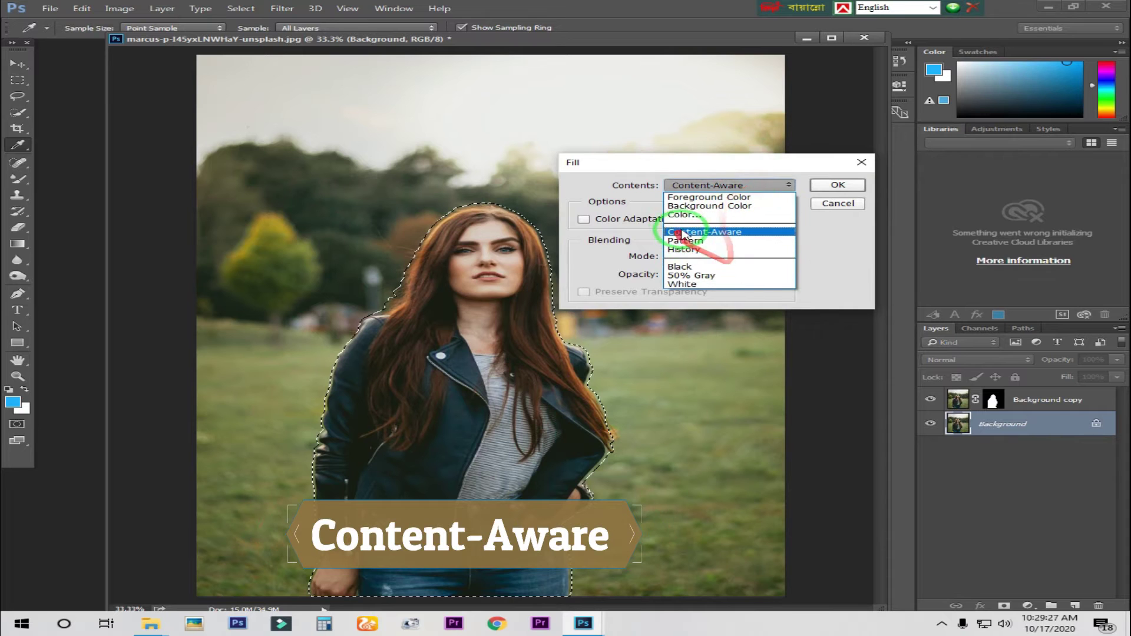
click(726, 234)
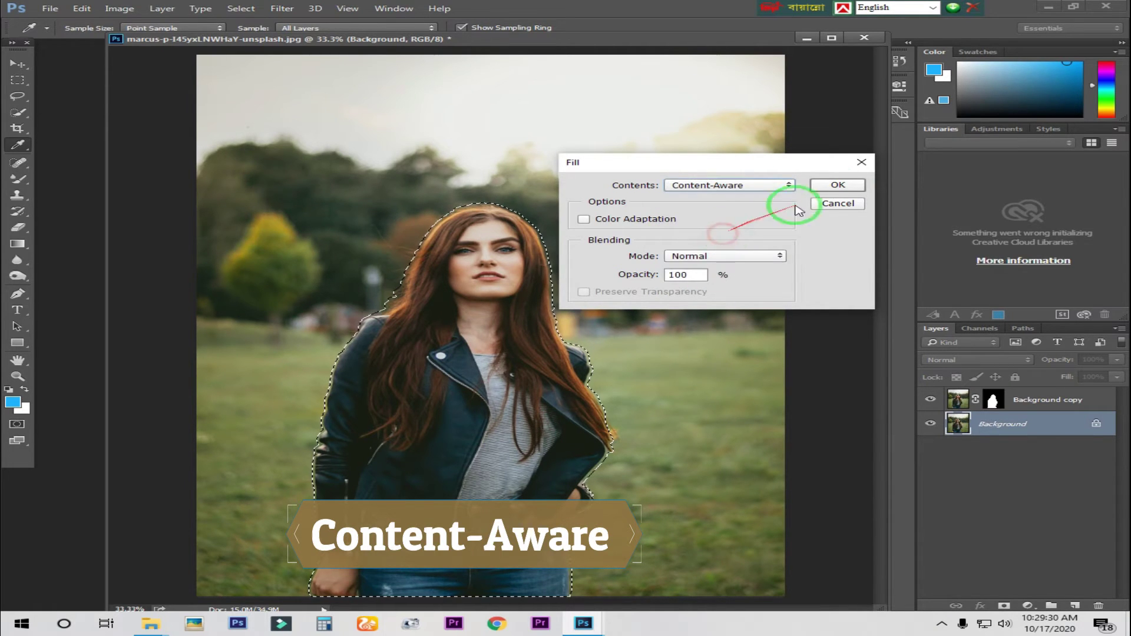
click(839, 186)
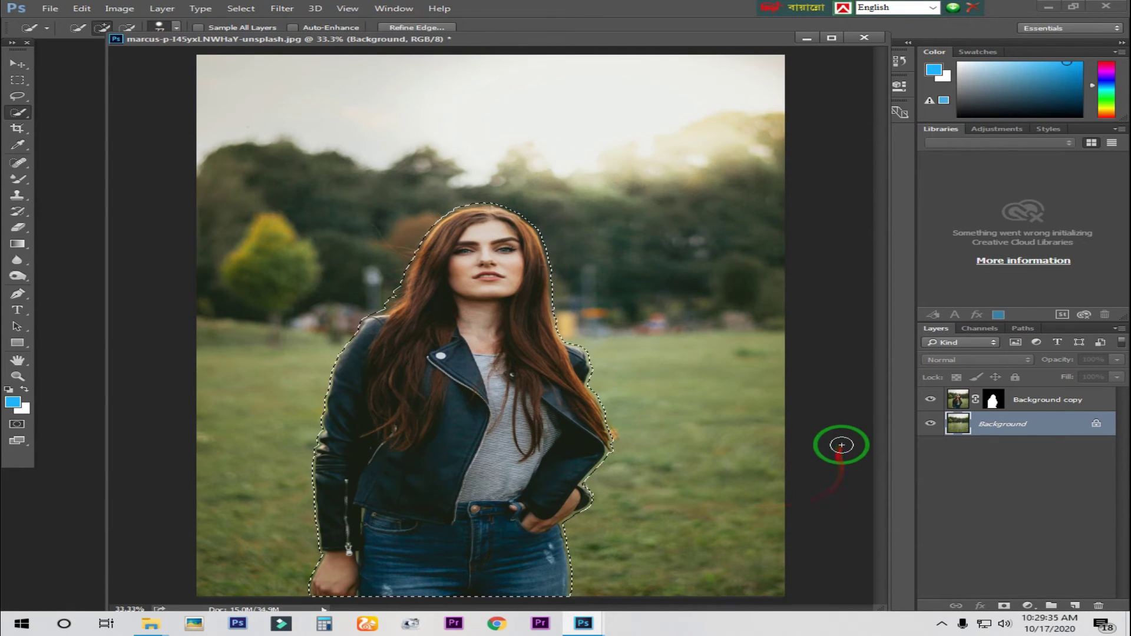
Toggle the layer visibility to check the filled background without the woman
click(929, 425)
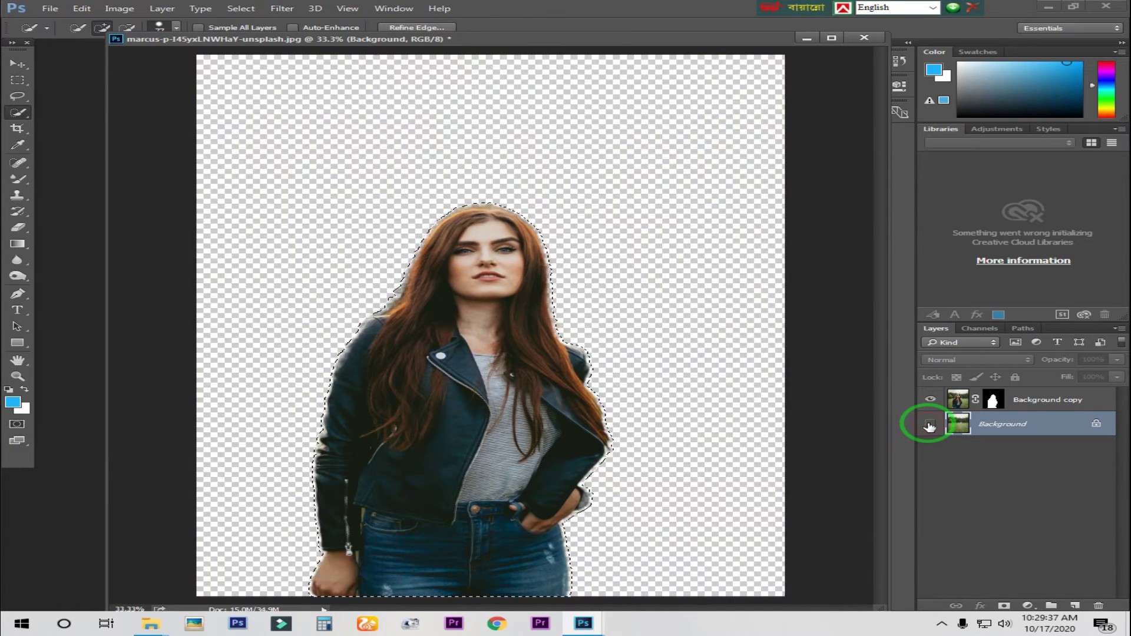
click(926, 400)
click(929, 400)
click(929, 400)
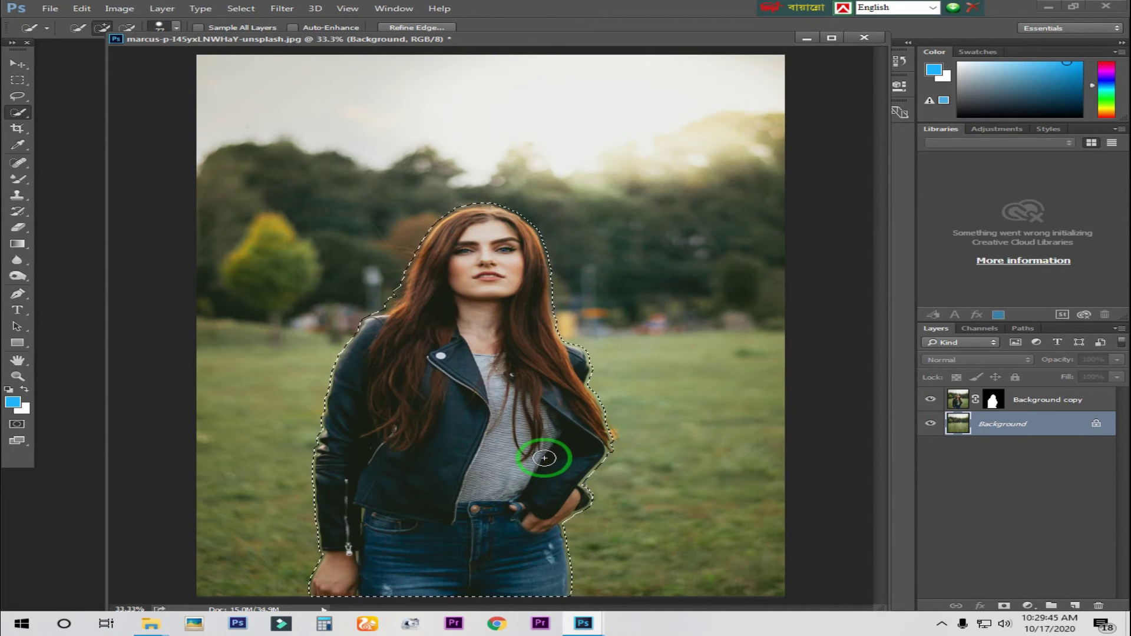
Deselect and hide the Background copy cutout layer
click(241, 8)
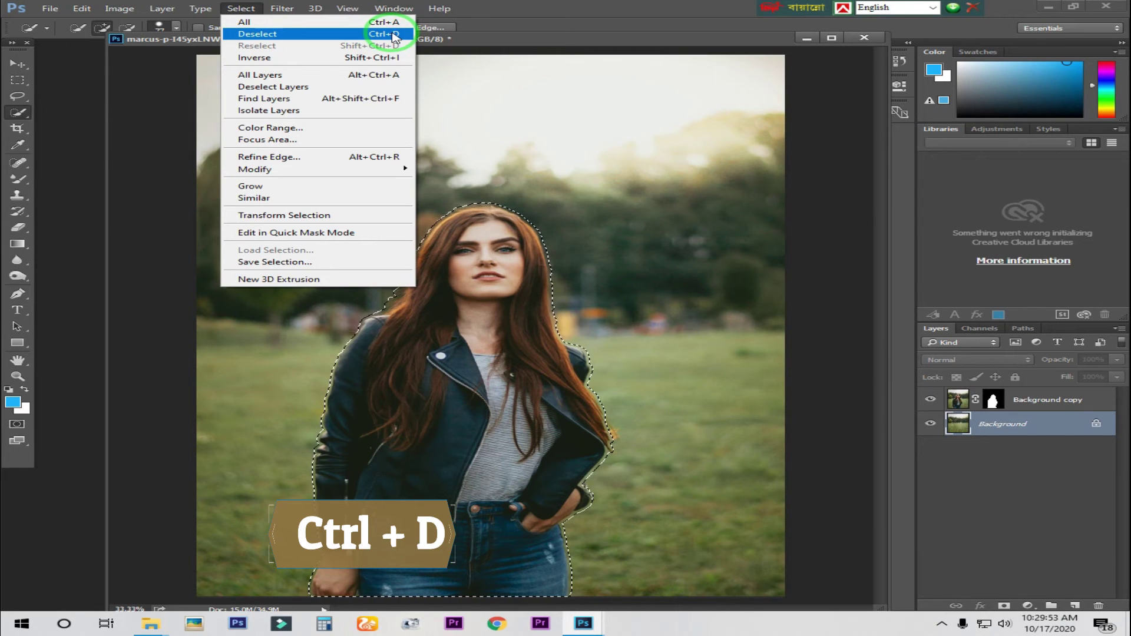
click(394, 38)
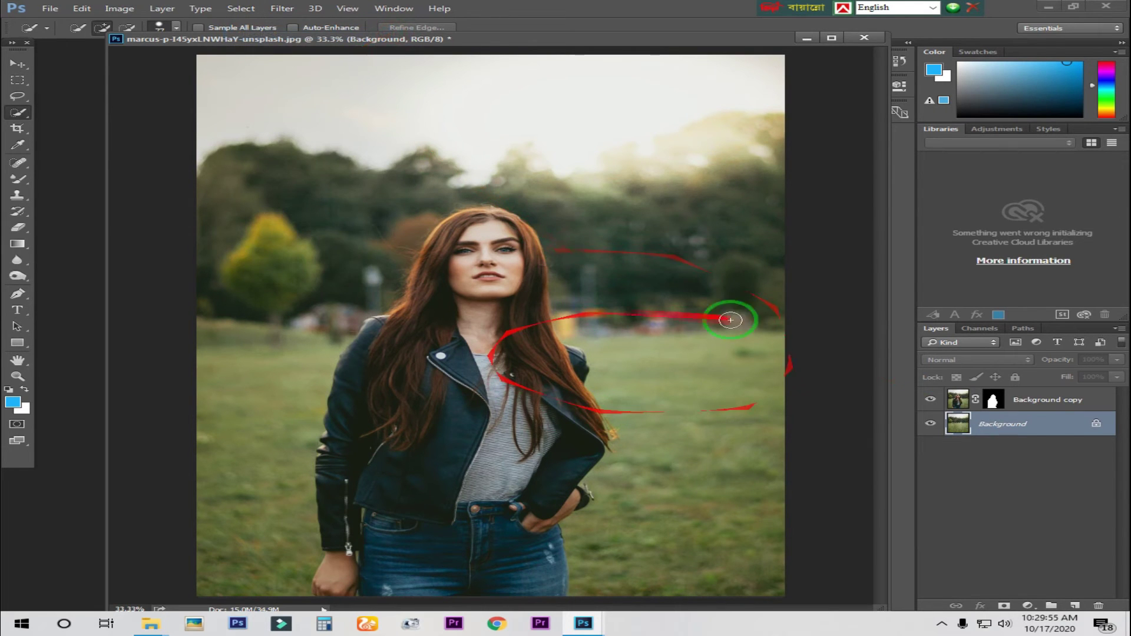
click(930, 400)
click(930, 400)
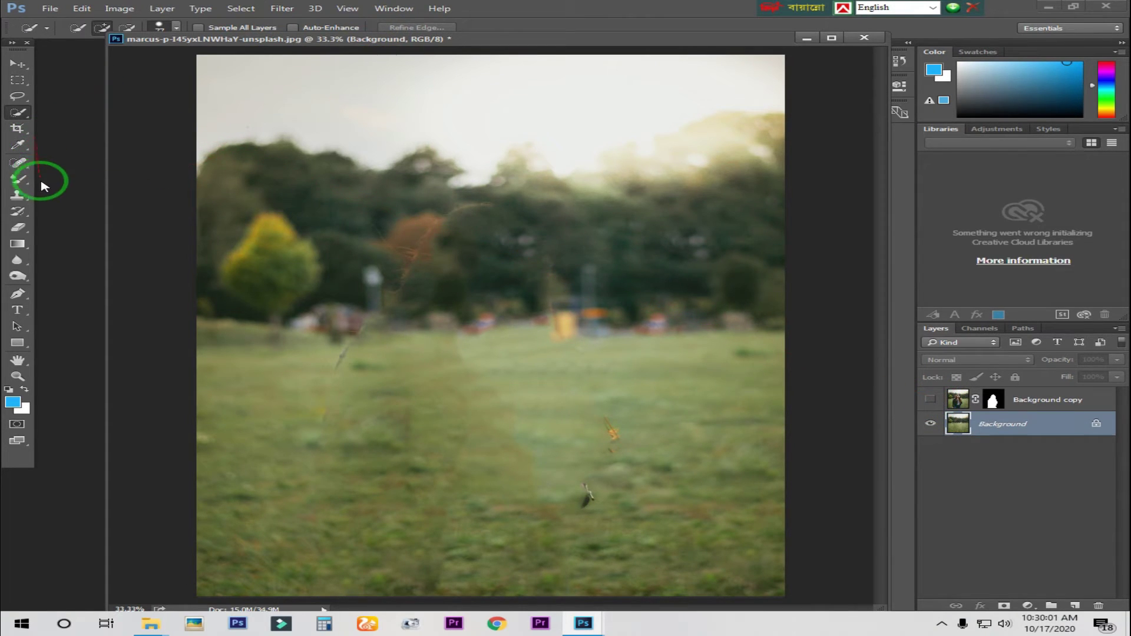
With a smaller Spot Healing Brush, heal the leftover hair outline and traces in the trees and field
click(24, 165)
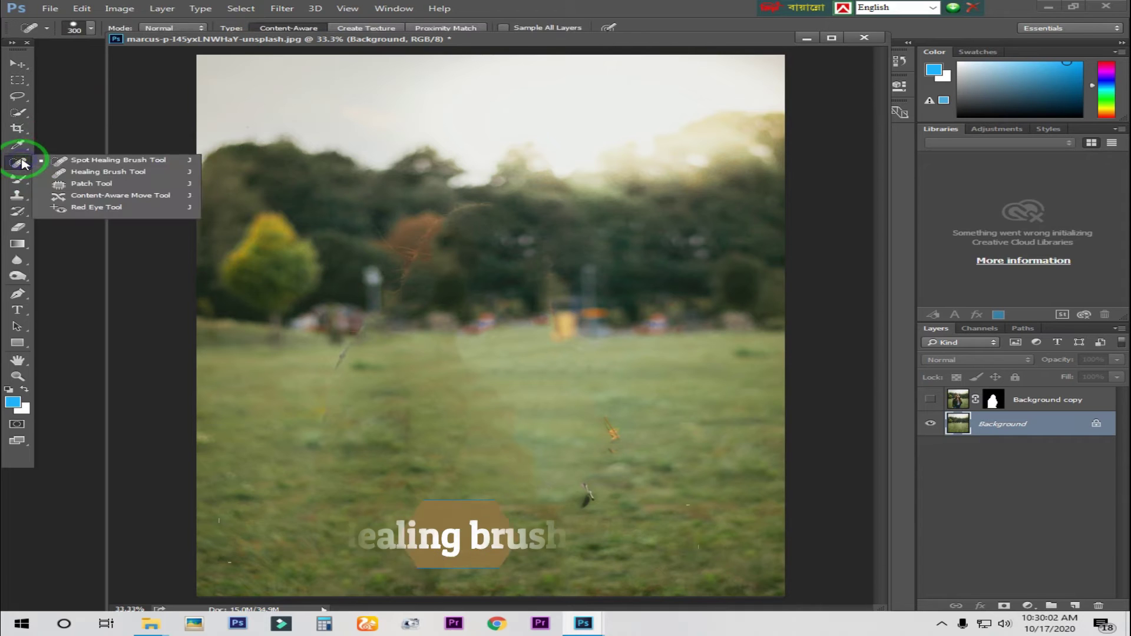
click(77, 157)
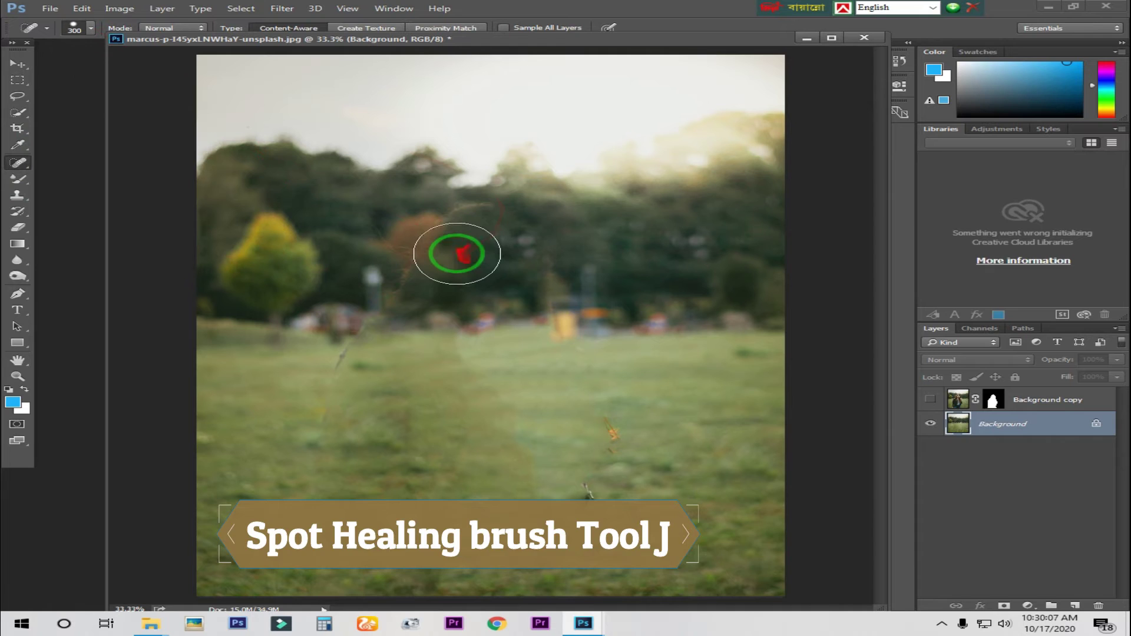
key(bracketleft)
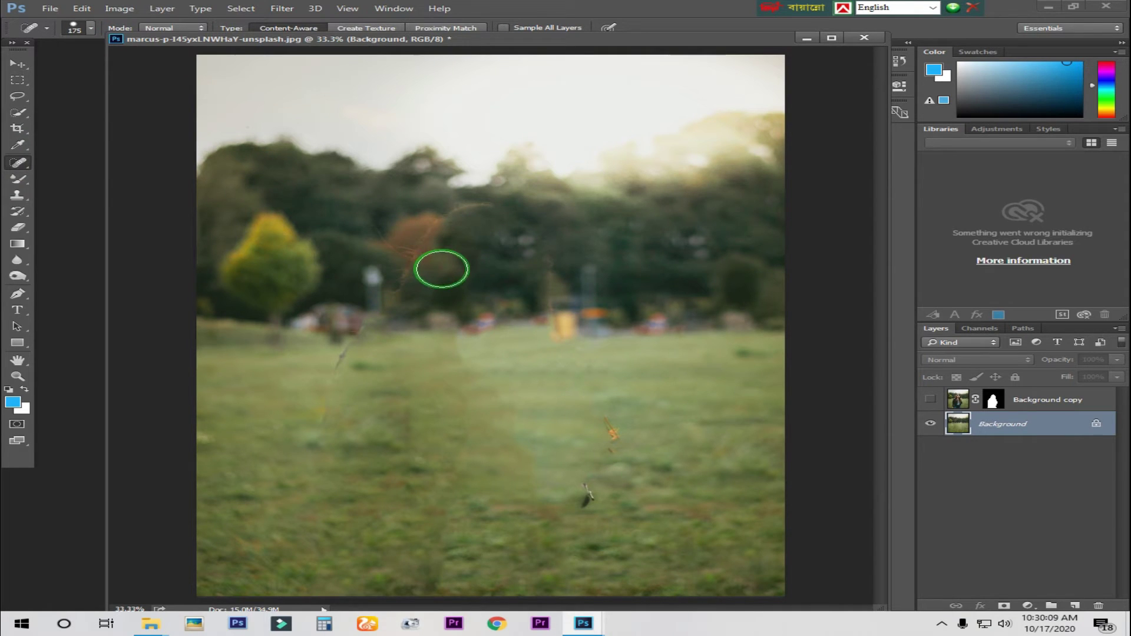
drag(435, 229, 365, 335)
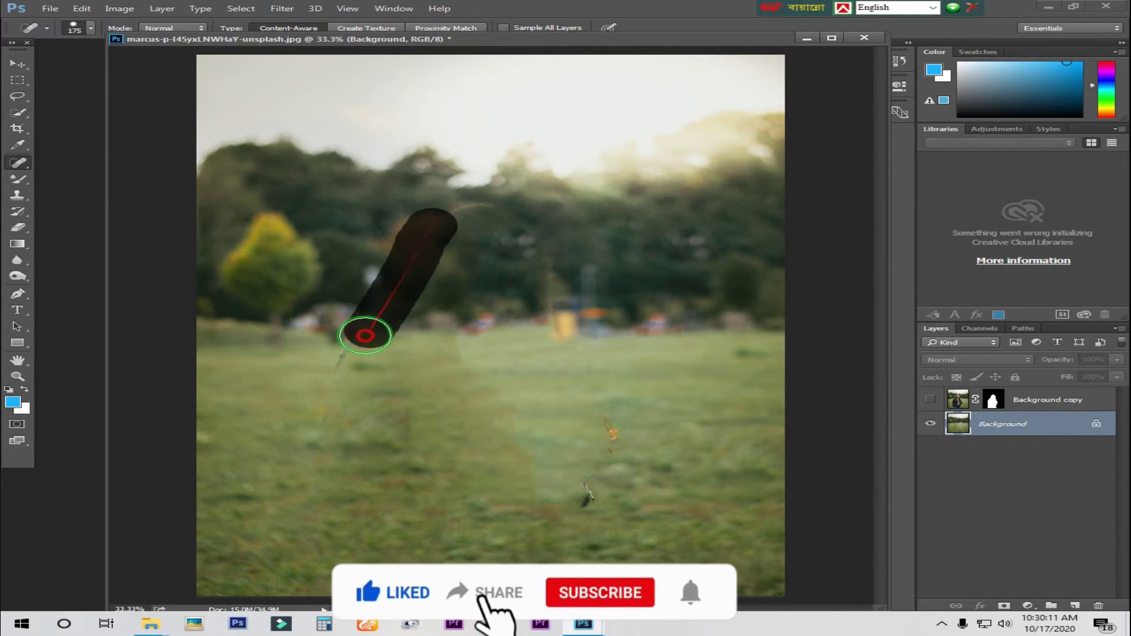
mouse_move(436, 215)
mouse_down()
mouse_move(468, 211)
mouse_move(579, 346)
mouse_move(586, 478)
mouse_up()
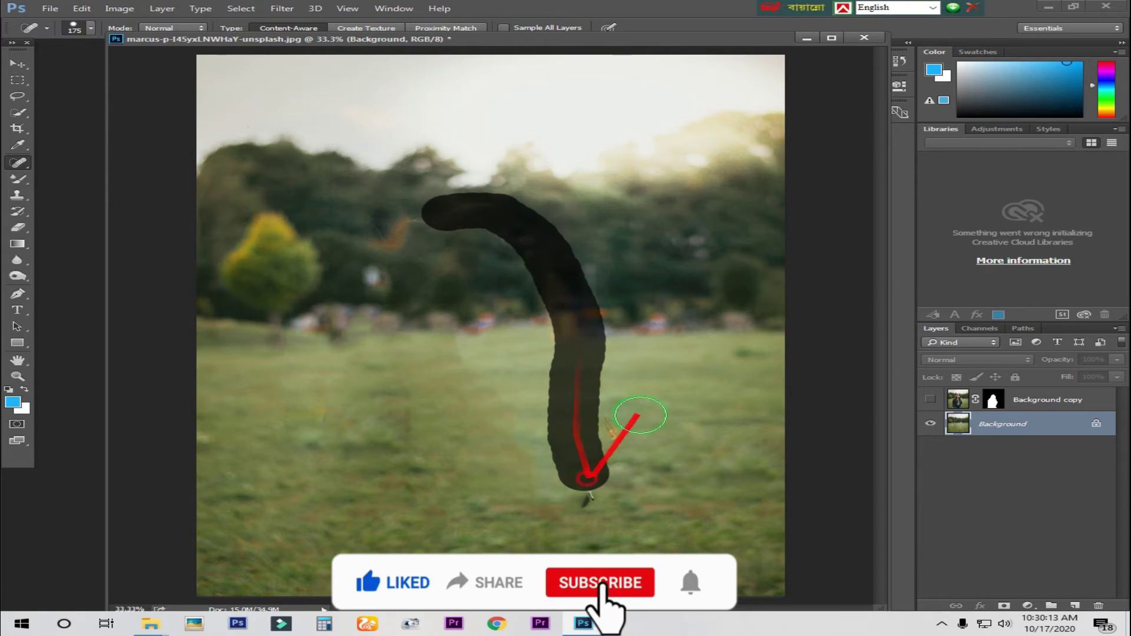
drag(633, 407, 614, 479)
drag(392, 326, 417, 542)
Heal the last remnants across the trees and field, then show the cutout layer again
drag(428, 209, 367, 305)
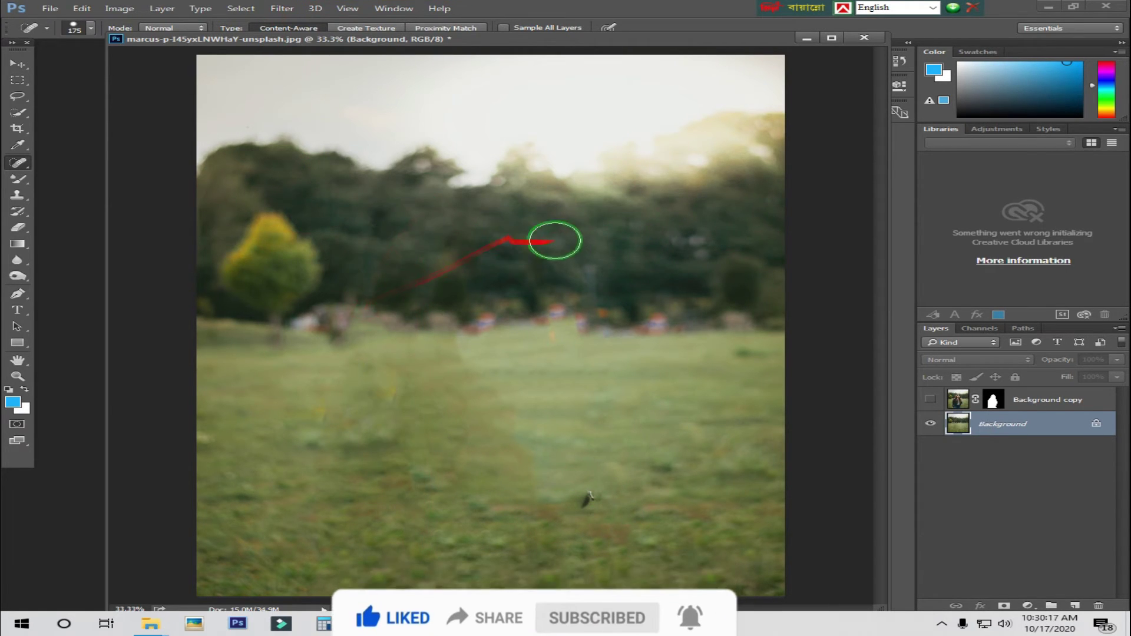
drag(555, 240, 606, 320)
drag(353, 292, 328, 328)
drag(328, 404, 323, 460)
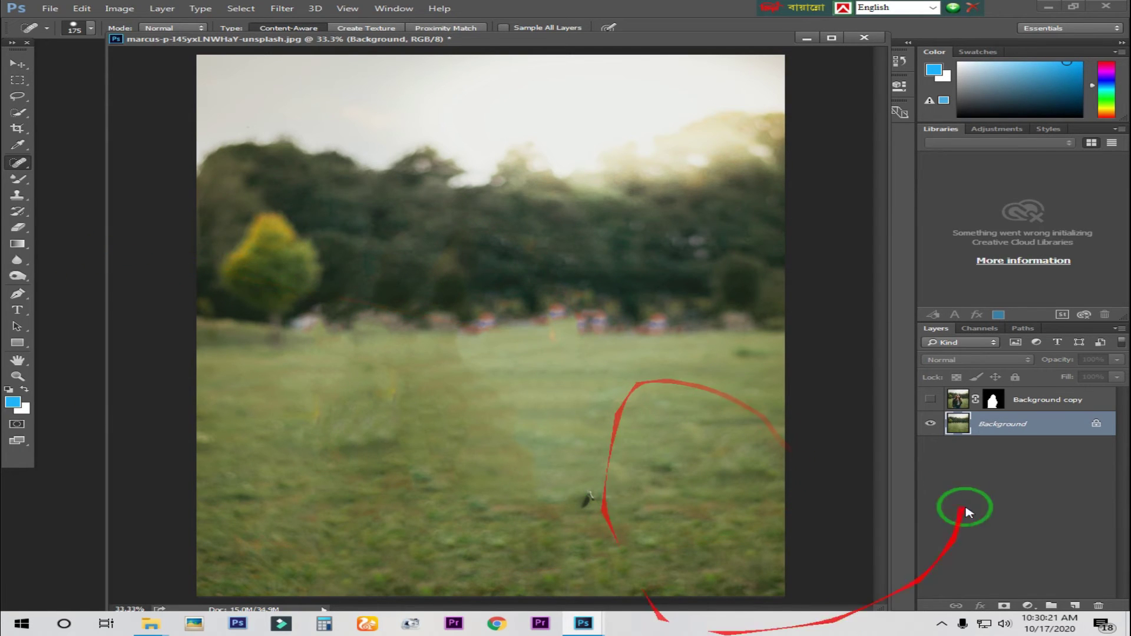
click(930, 401)
click(932, 398)
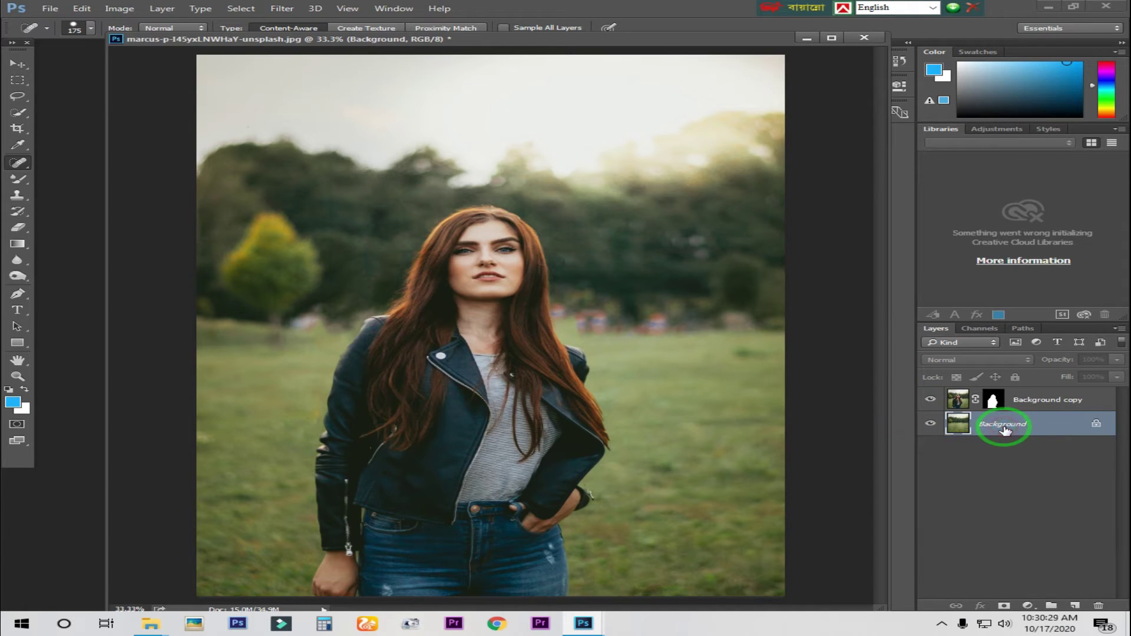
Apply a Motion Blur at angle 0 and distance 52 pixels to the background layer
click(282, 9)
mouse_move(291, 145)
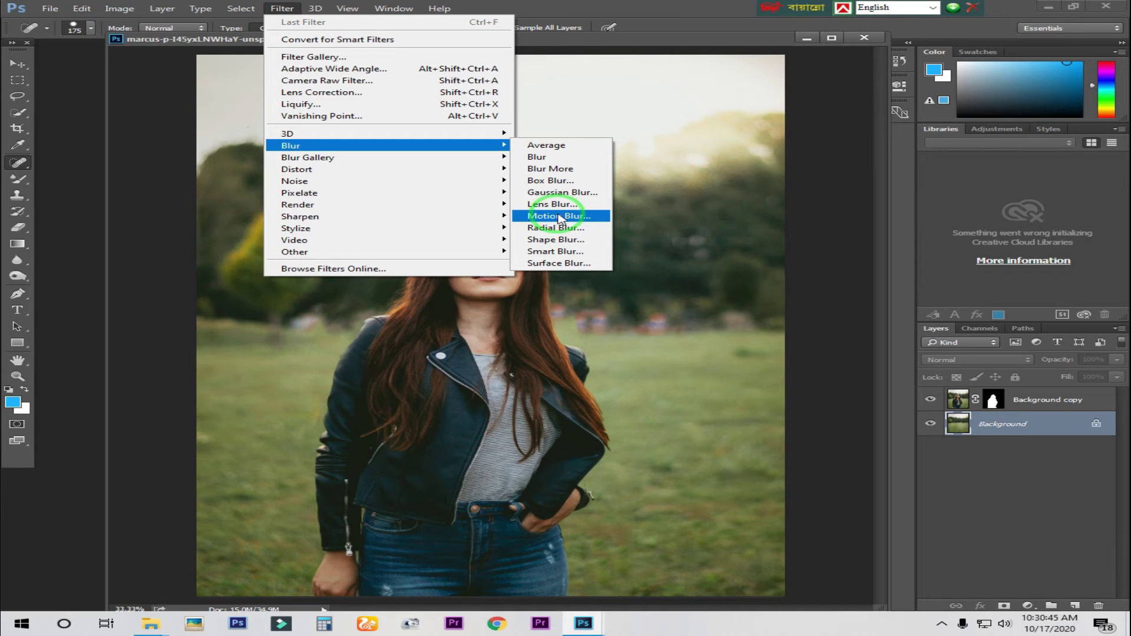
click(560, 216)
mouse_move(549, 134)
mouse_down()
mouse_move(742, 160)
mouse_move(778, 190)
mouse_up()
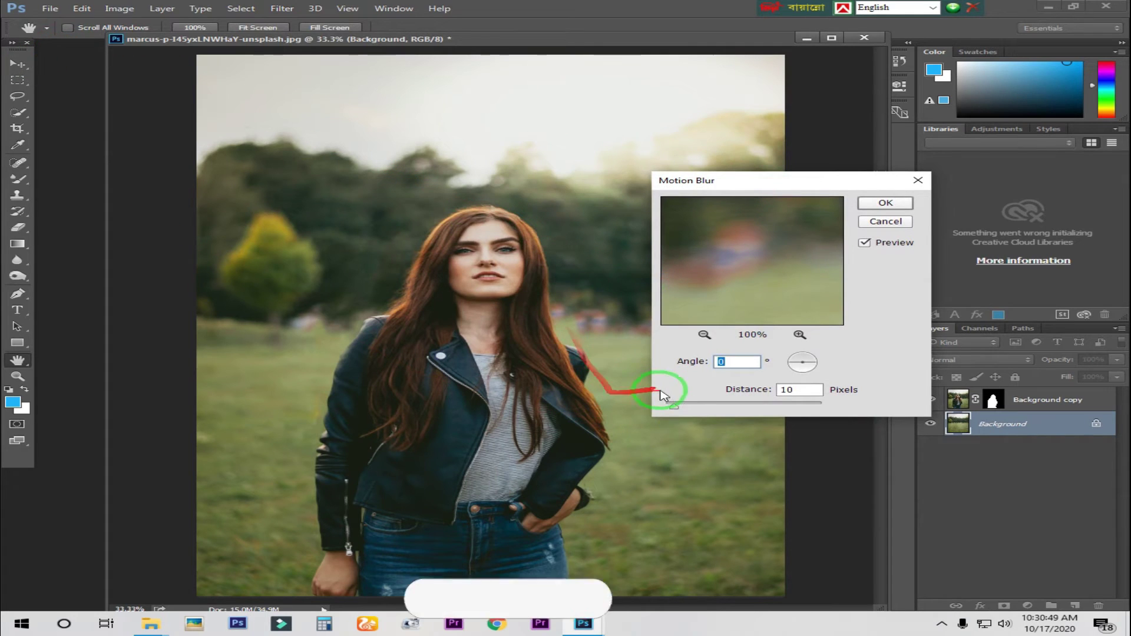
drag(678, 405, 716, 408)
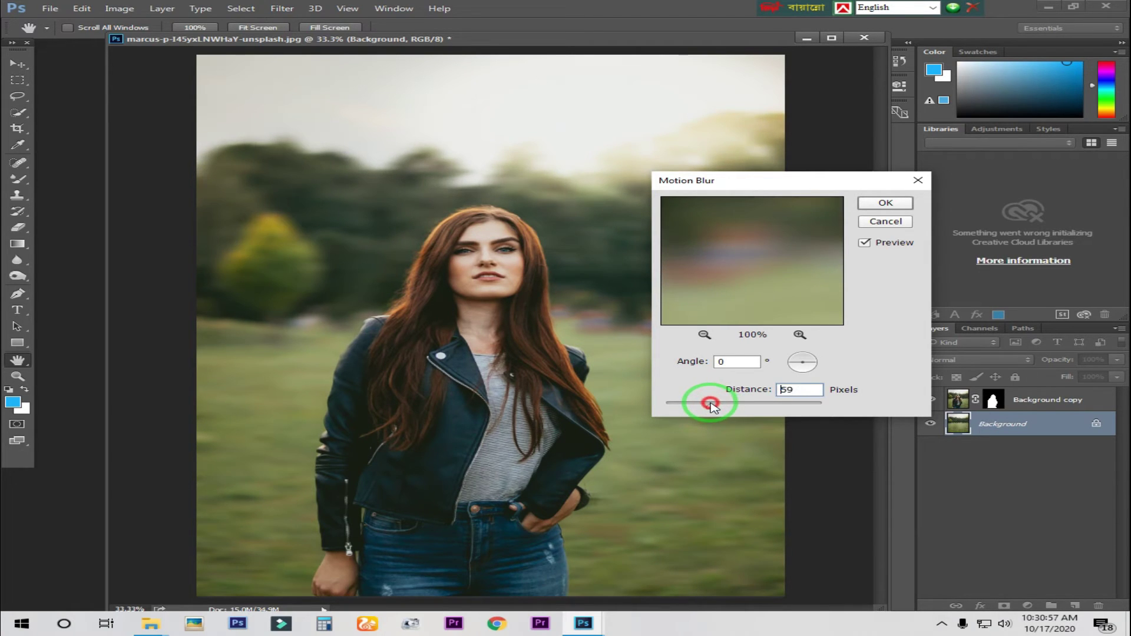
drag(711, 406, 710, 407)
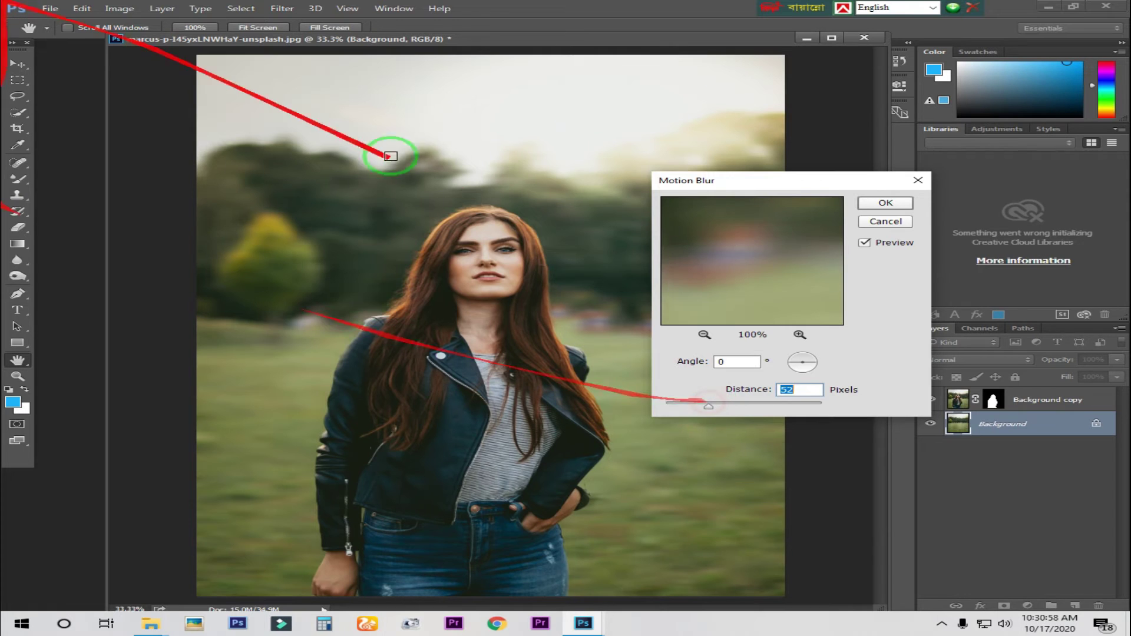
click(887, 204)
key(j)
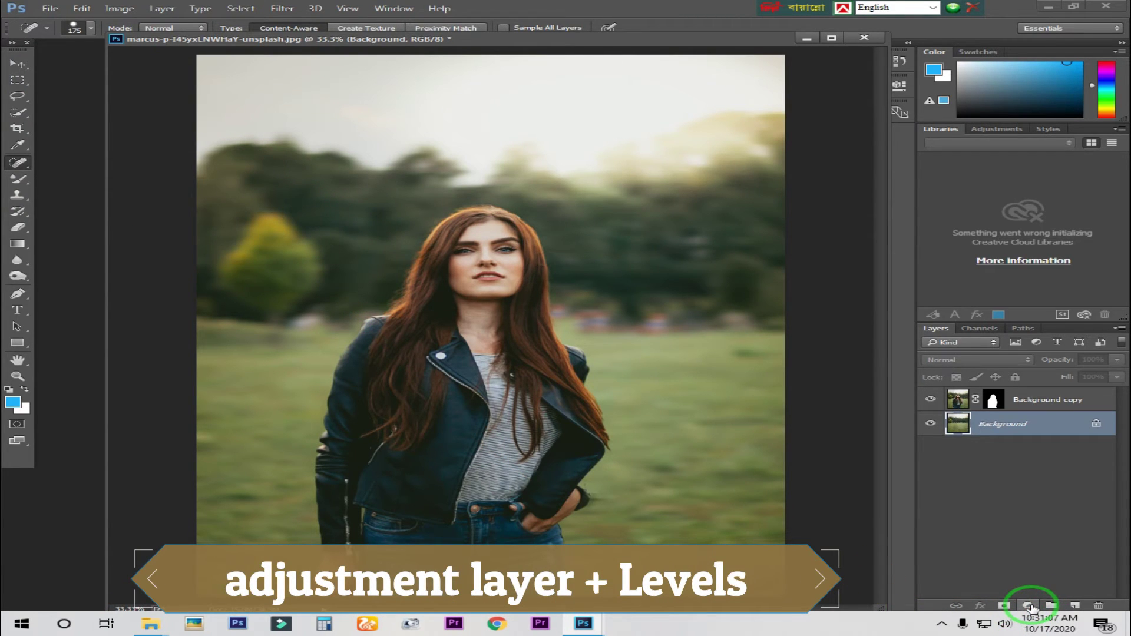
Add a Levels adjustment layer with input levels set to 32 and 231
click(1029, 606)
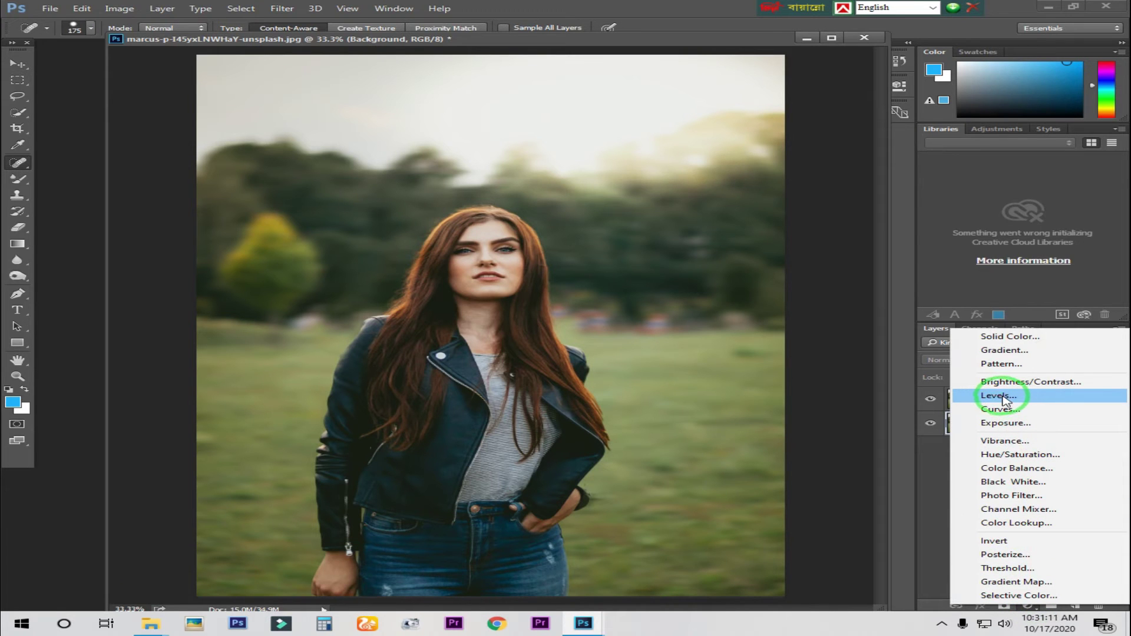
click(1008, 400)
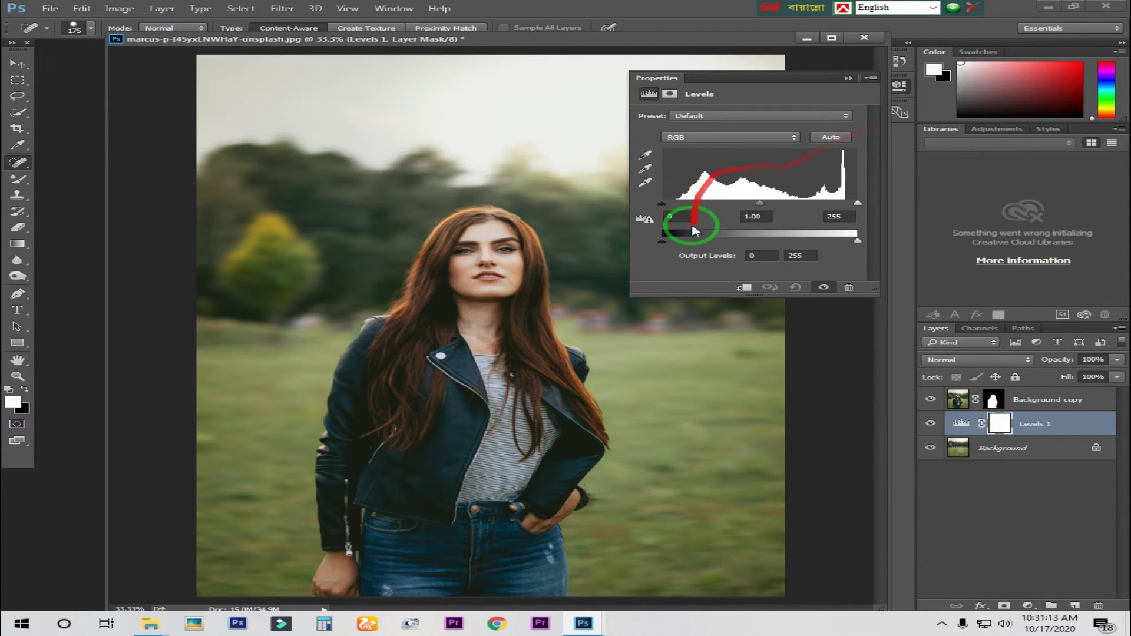
mouse_move(858, 202)
mouse_down()
mouse_move(827, 204)
mouse_move(839, 204)
mouse_up()
drag(662, 203, 688, 205)
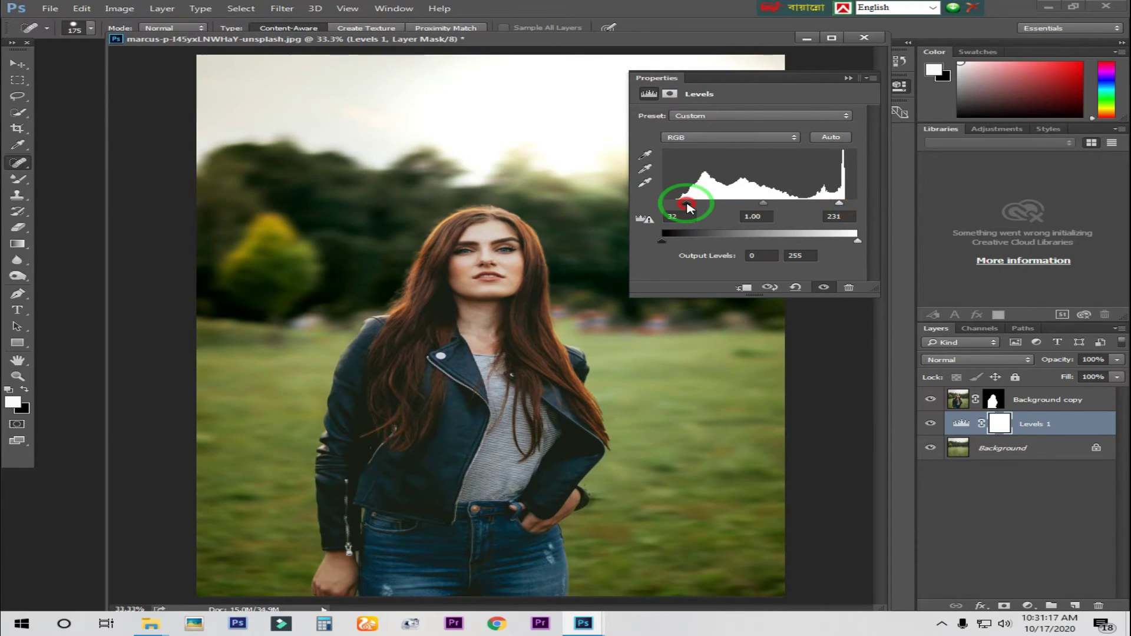
click(849, 78)
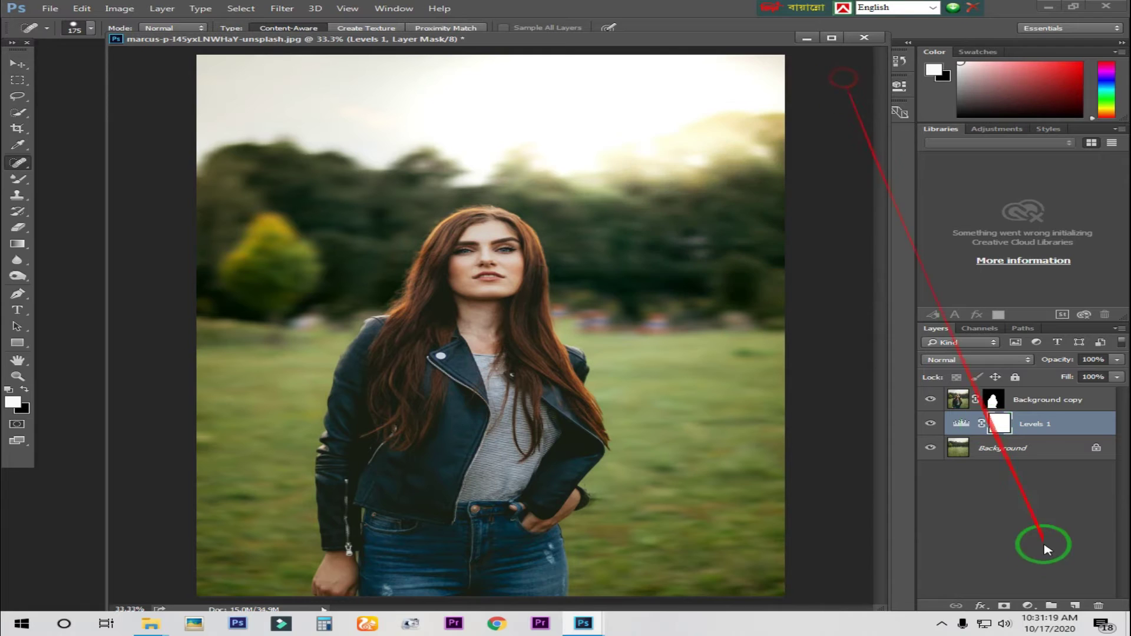
Add a Curves adjustment with an S-curve, raising the upper point and lowering the lower one
click(1027, 606)
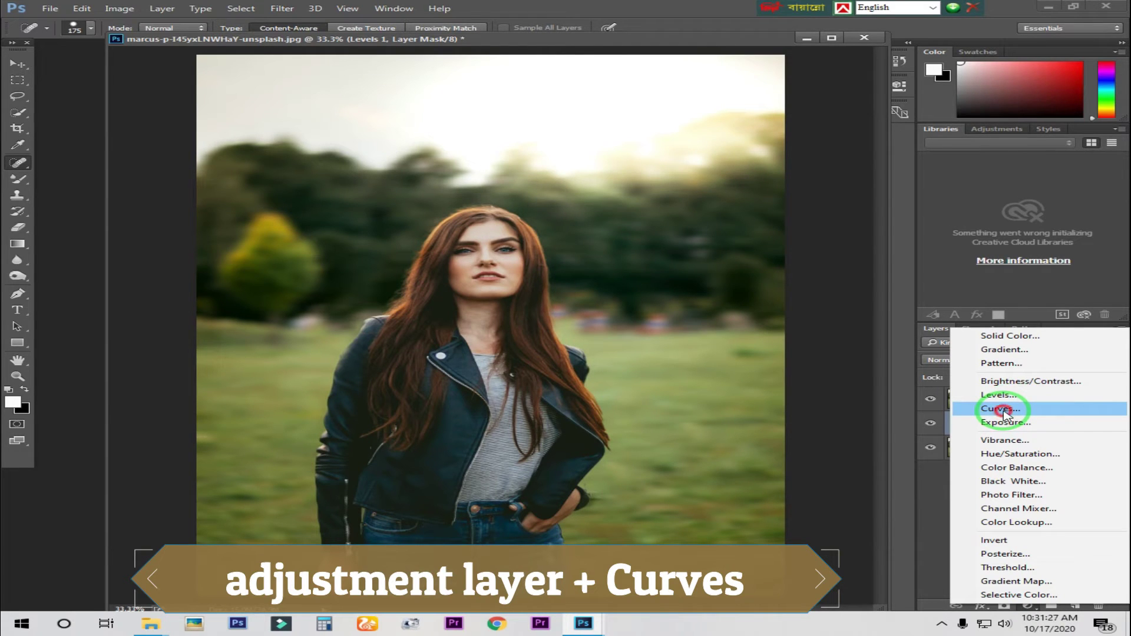
click(1006, 408)
drag(780, 195, 778, 188)
drag(727, 227, 728, 236)
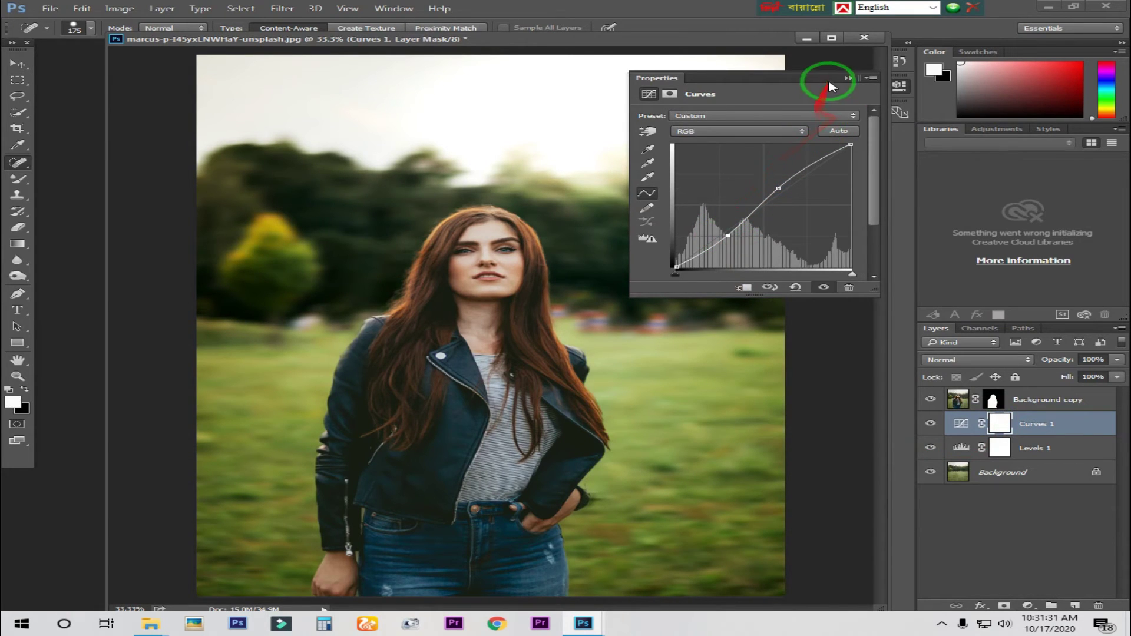
click(849, 78)
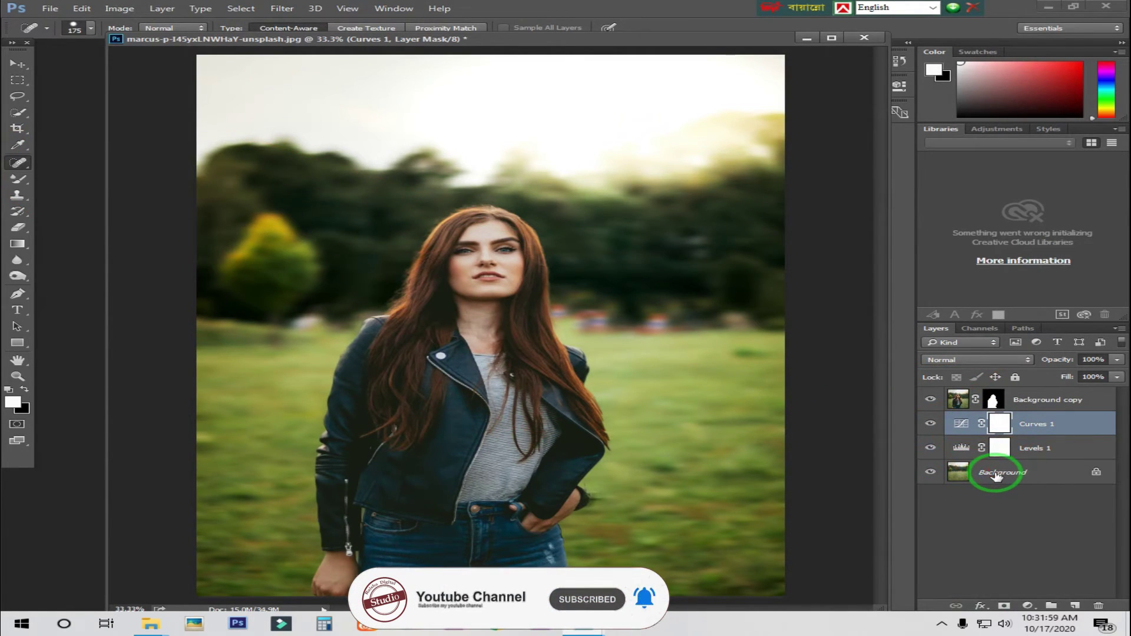
Select the Background layer and launch the Camera Raw Filter from the Filter menu
click(996, 474)
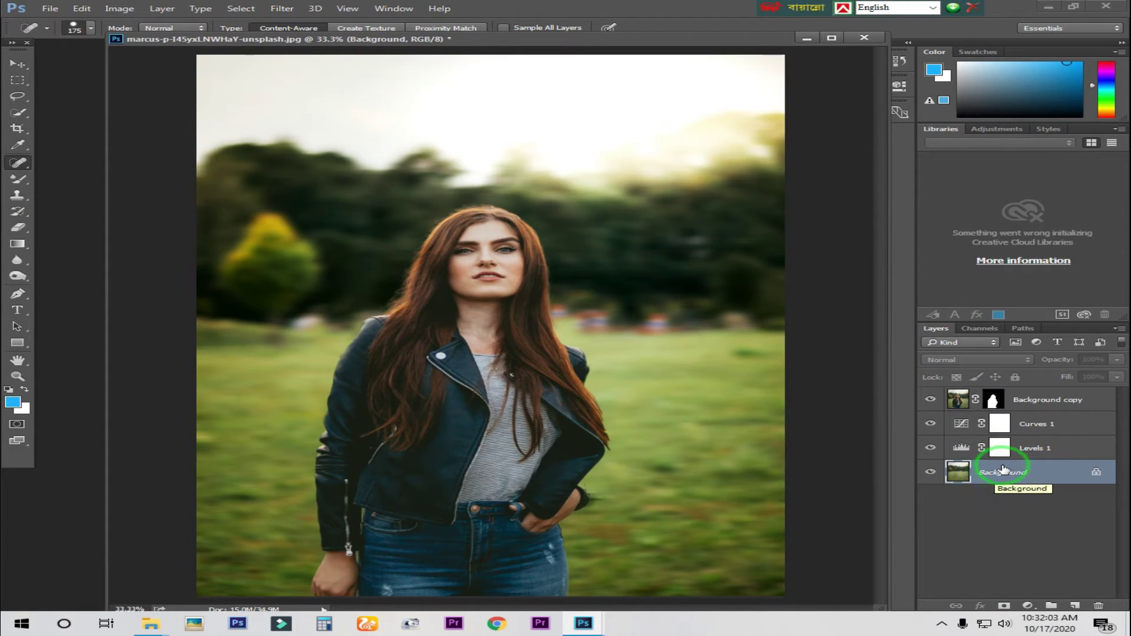
click(281, 10)
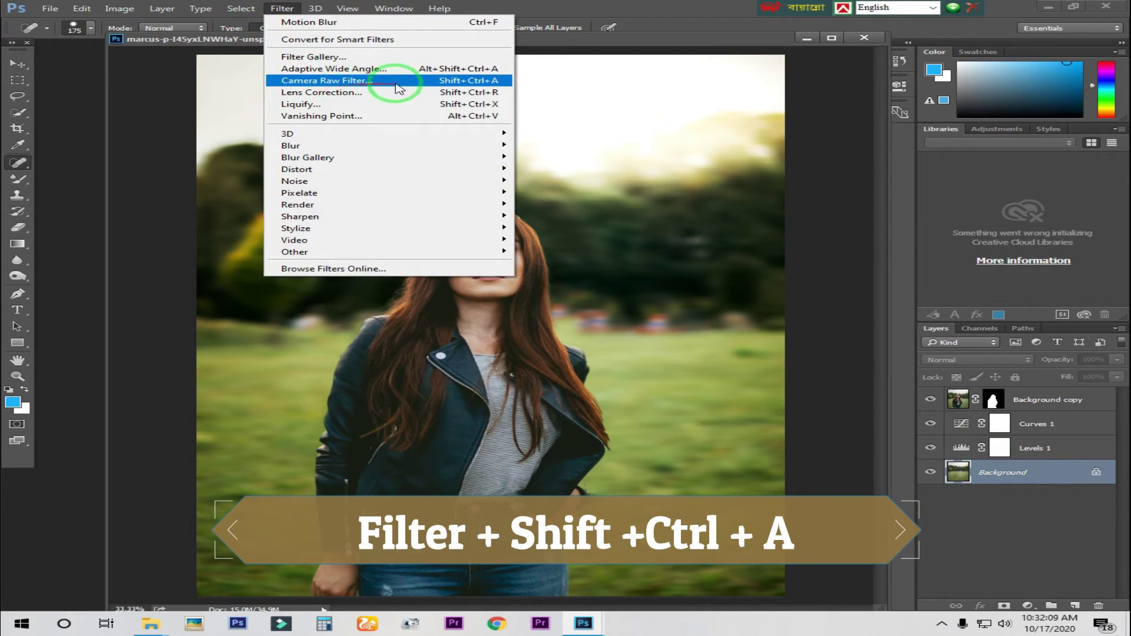
click(471, 82)
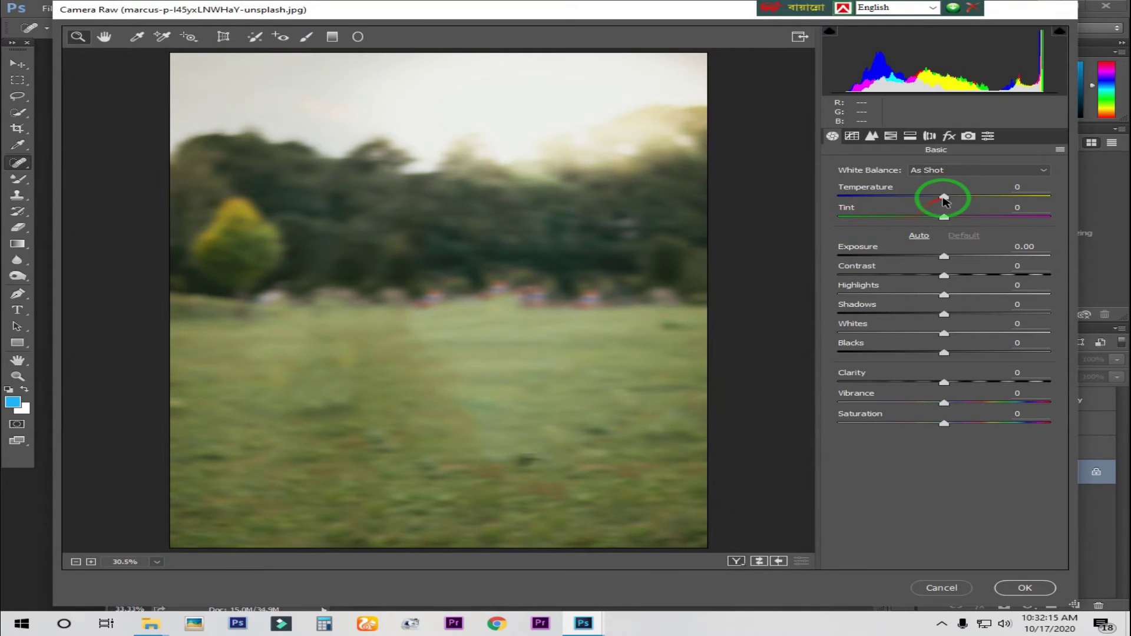
Cool the white balance; set exposure +0.40, highlights -71, contrast +19 and curve Lights -43
drag(943, 197, 968, 217)
mouse_move(944, 256)
mouse_down()
mouse_move(893, 294)
mouse_move(867, 298)
mouse_up()
mouse_move(944, 275)
mouse_down()
mouse_move(901, 281)
mouse_move(960, 276)
mouse_up()
mouse_move(945, 314)
mouse_down()
mouse_move(982, 314)
mouse_move(969, 333)
mouse_move(877, 353)
mouse_up()
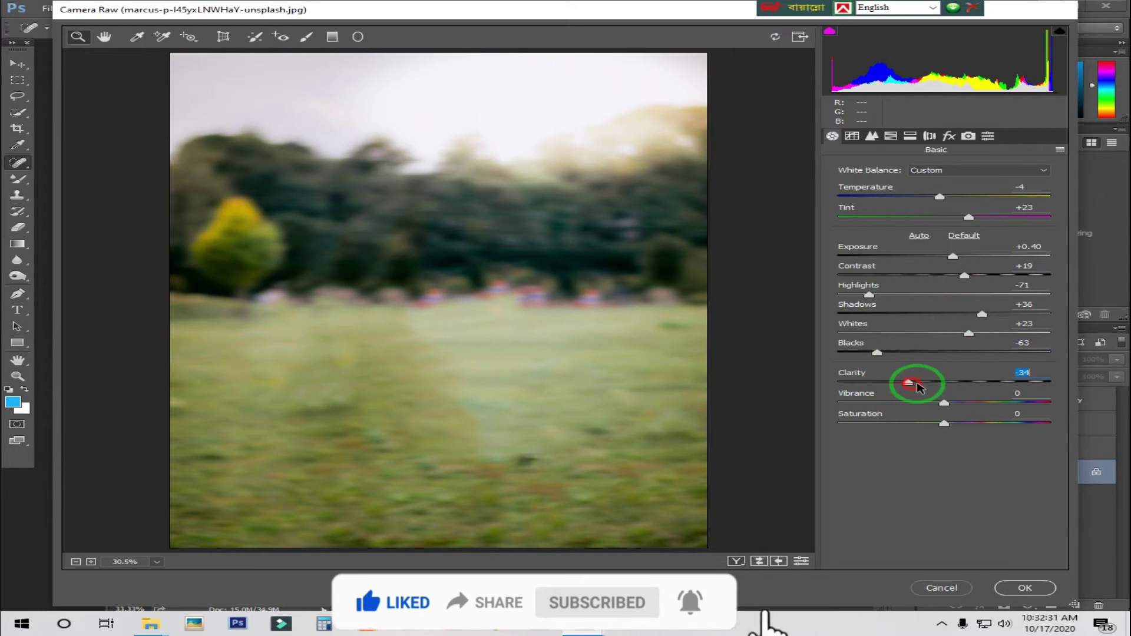
click(852, 135)
mouse_move(944, 381)
mouse_down()
mouse_move(900, 383)
mouse_move(924, 402)
mouse_move(925, 421)
mouse_up()
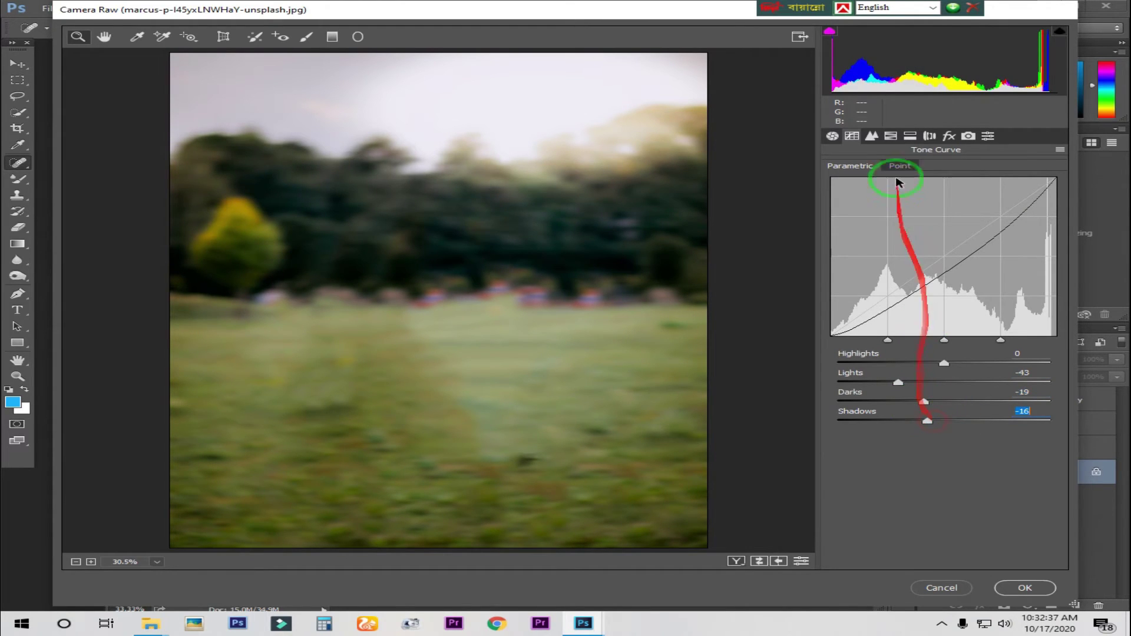
Shift HSL hues for reds, oranges, greens (toward brownish orange), blues and purples
click(890, 135)
mouse_move(854, 231)
mouse_down()
mouse_move(985, 227)
mouse_move(977, 247)
mouse_move(856, 269)
mouse_up()
drag(933, 286, 865, 312)
drag(944, 321, 884, 328)
mouse_move(944, 350)
mouse_down()
mouse_move(894, 351)
mouse_move(888, 371)
mouse_up()
Split-tone with highlight hue 101 and a saturated teal shadow hue of 198
click(910, 136)
mouse_move(876, 187)
mouse_down()
mouse_move(894, 188)
mouse_move(926, 253)
mouse_up()
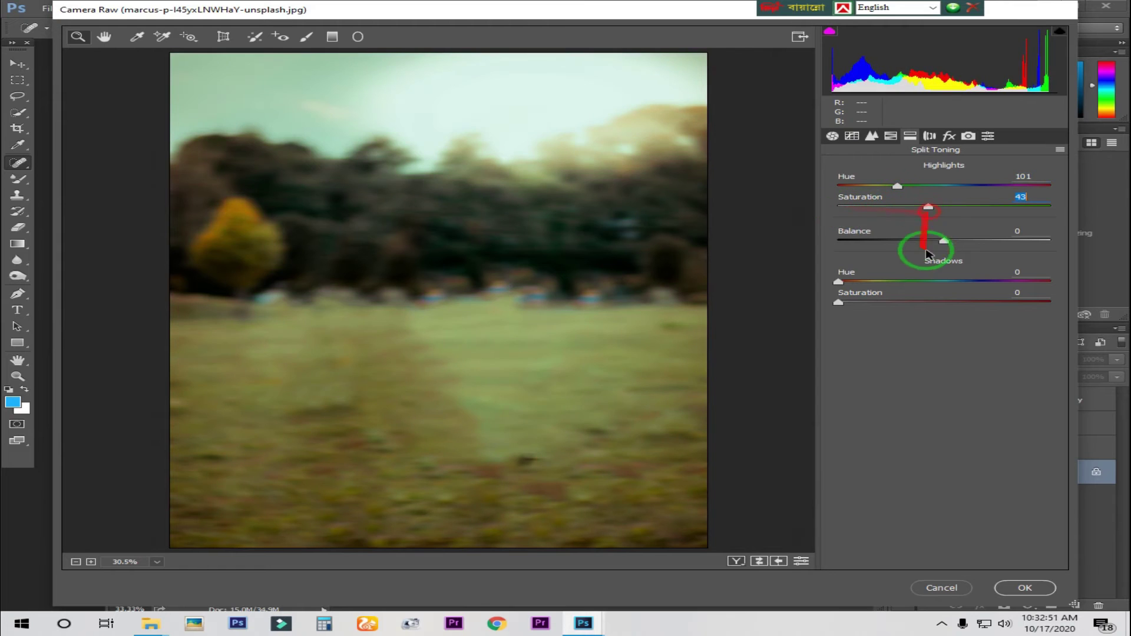
drag(838, 282, 954, 282)
mouse_move(838, 302)
mouse_down()
mouse_move(929, 302)
mouse_move(869, 303)
mouse_up()
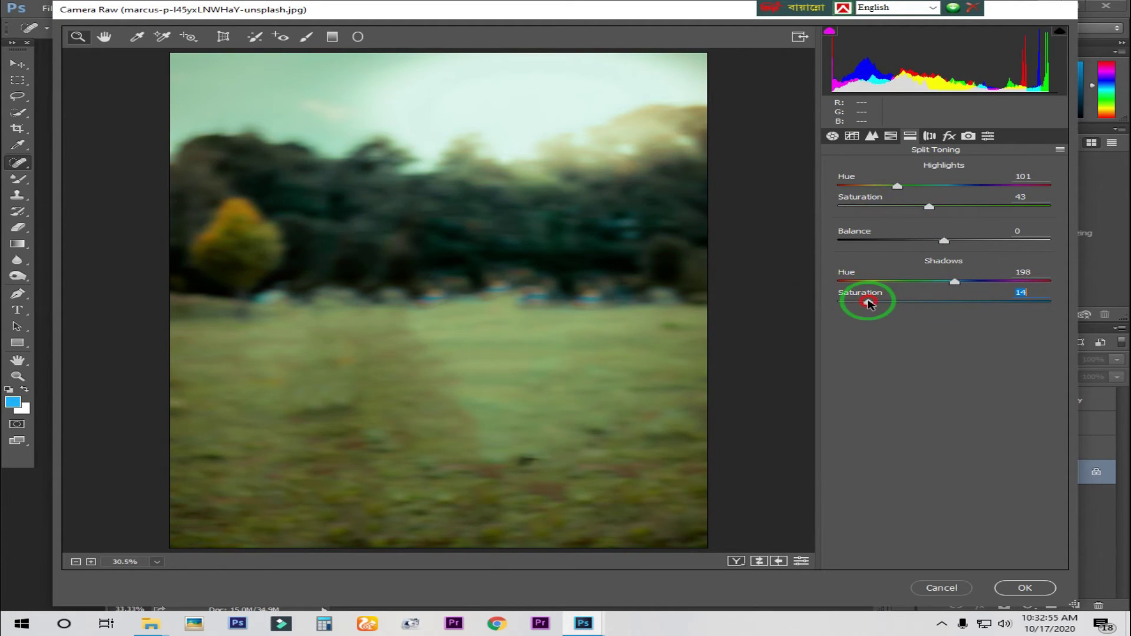
Add lens vignetting and a post-crop vignette (amount -21, highlights 35), then apply the filter
click(930, 136)
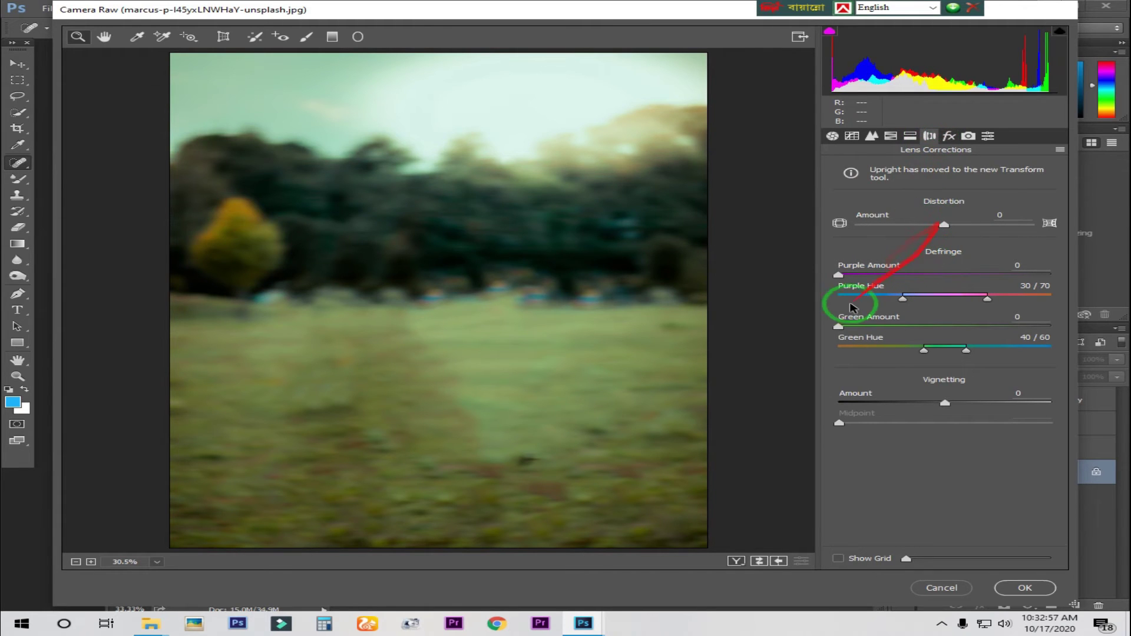
drag(953, 408, 867, 403)
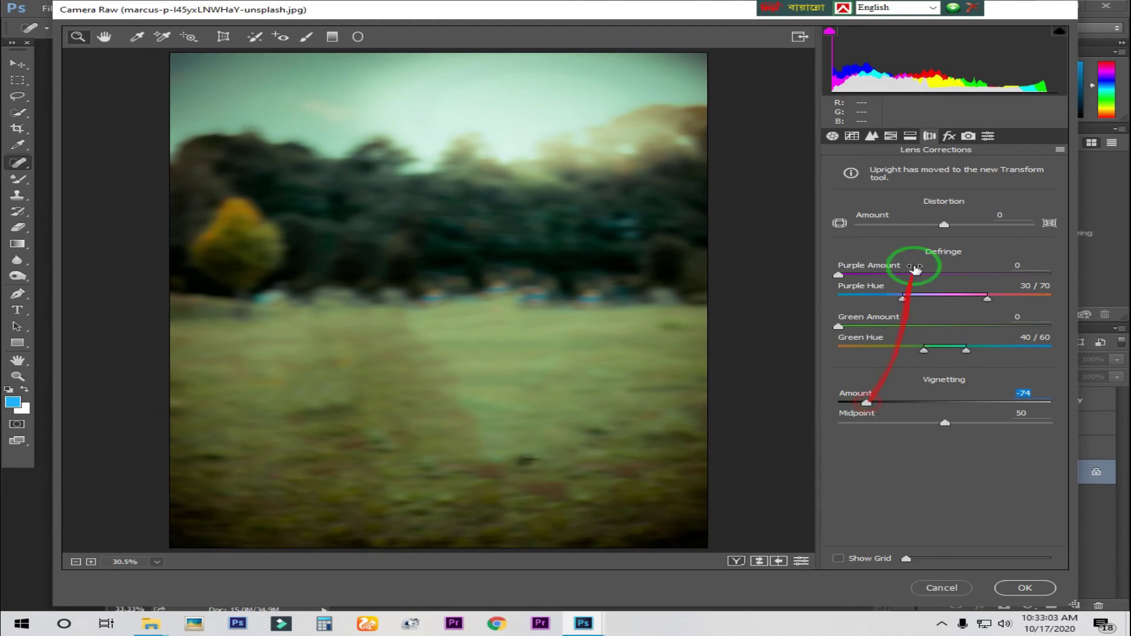
click(945, 138)
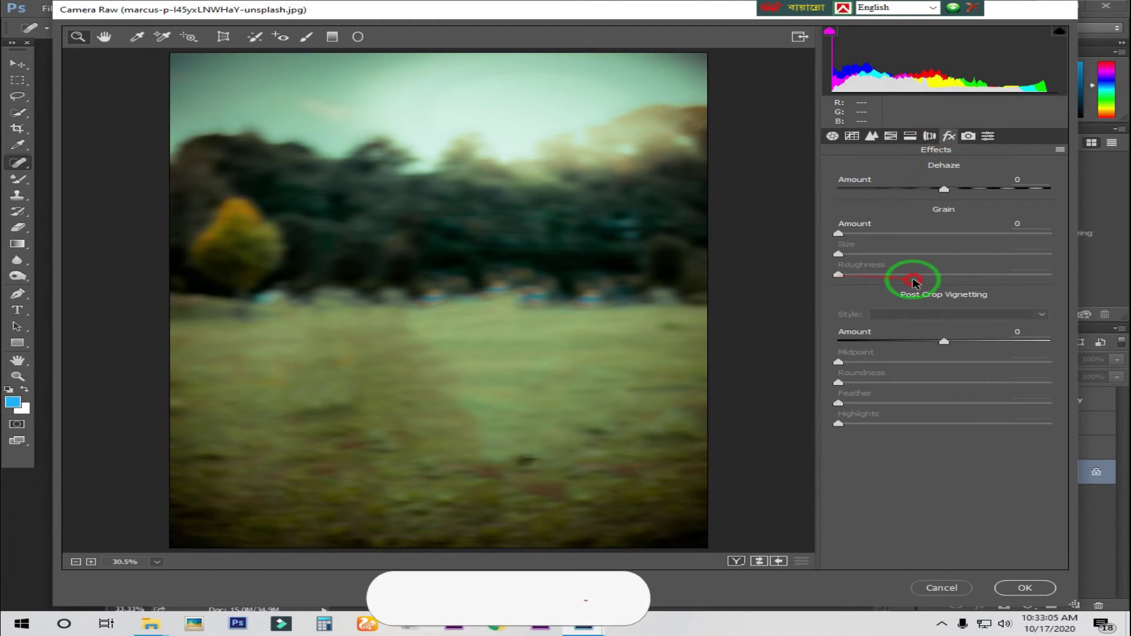
mouse_move(943, 341)
mouse_down()
mouse_move(820, 356)
mouse_move(915, 357)
mouse_move(860, 383)
mouse_move(955, 382)
mouse_move(895, 405)
mouse_move(974, 404)
mouse_move(929, 407)
mouse_move(916, 384)
mouse_move(938, 389)
mouse_up()
drag(839, 423, 926, 424)
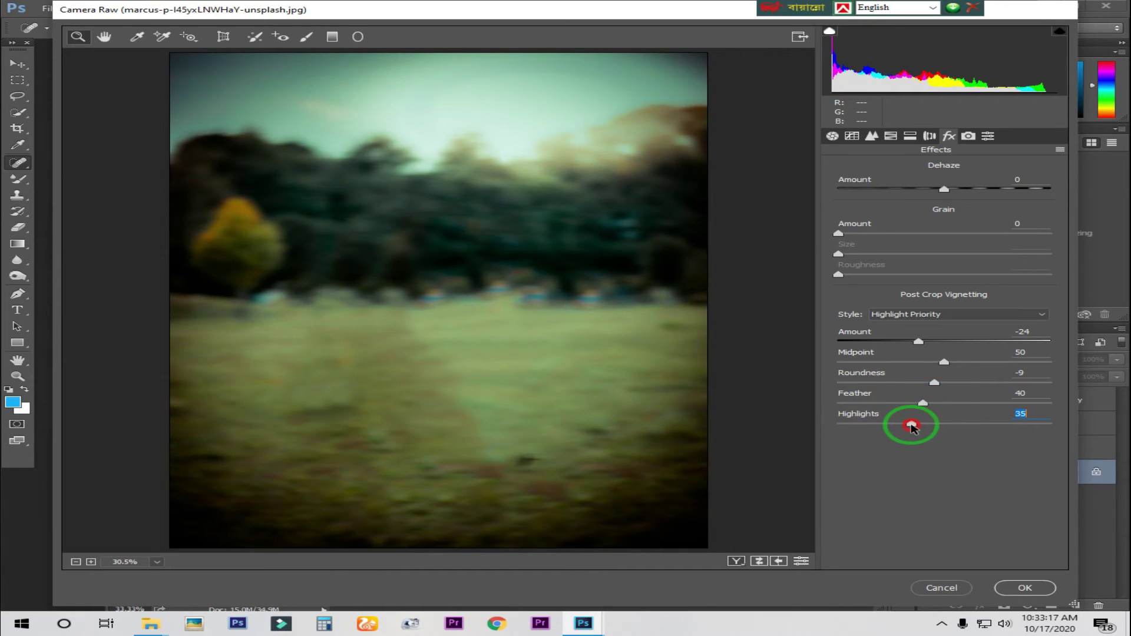
mouse_move(920, 348)
mouse_down()
mouse_move(876, 343)
mouse_move(920, 348)
mouse_up()
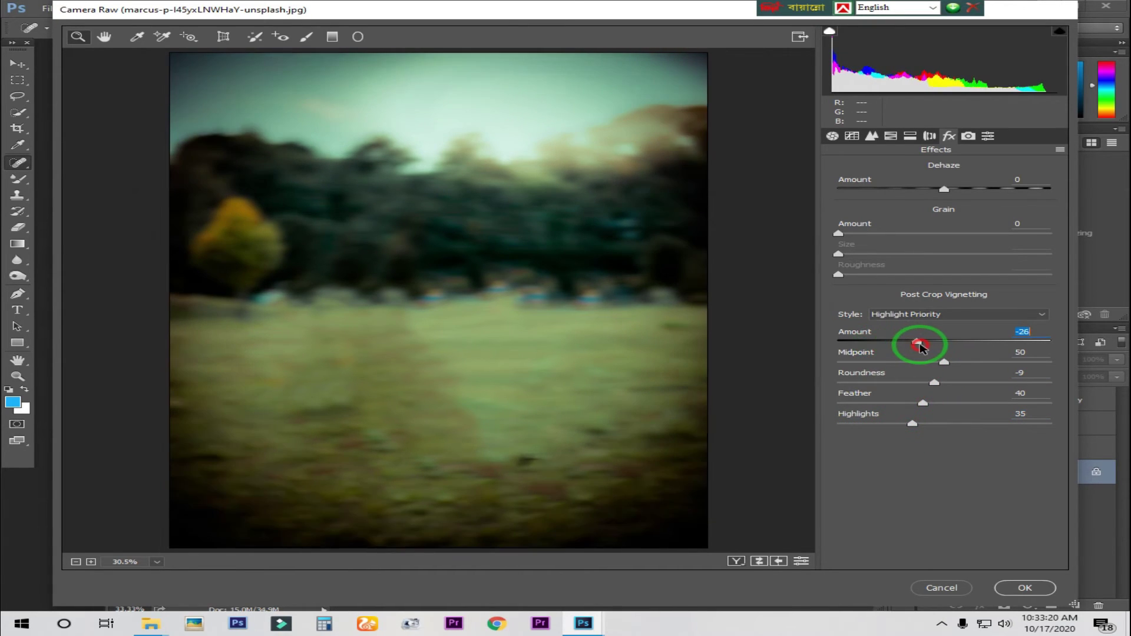
click(990, 138)
click(1013, 595)
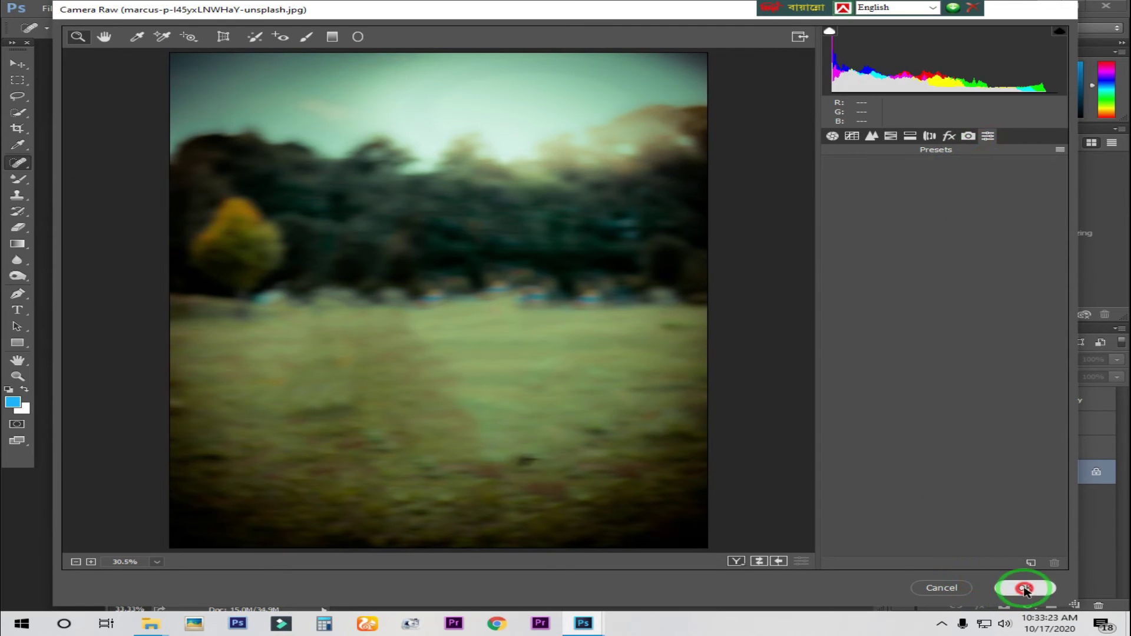
Spot-heal blemishes on the woman's face, chin and skin
mouse_move(671, 316)
mouse_down()
mouse_move(598, 260)
mouse_move(396, 267)
mouse_up()
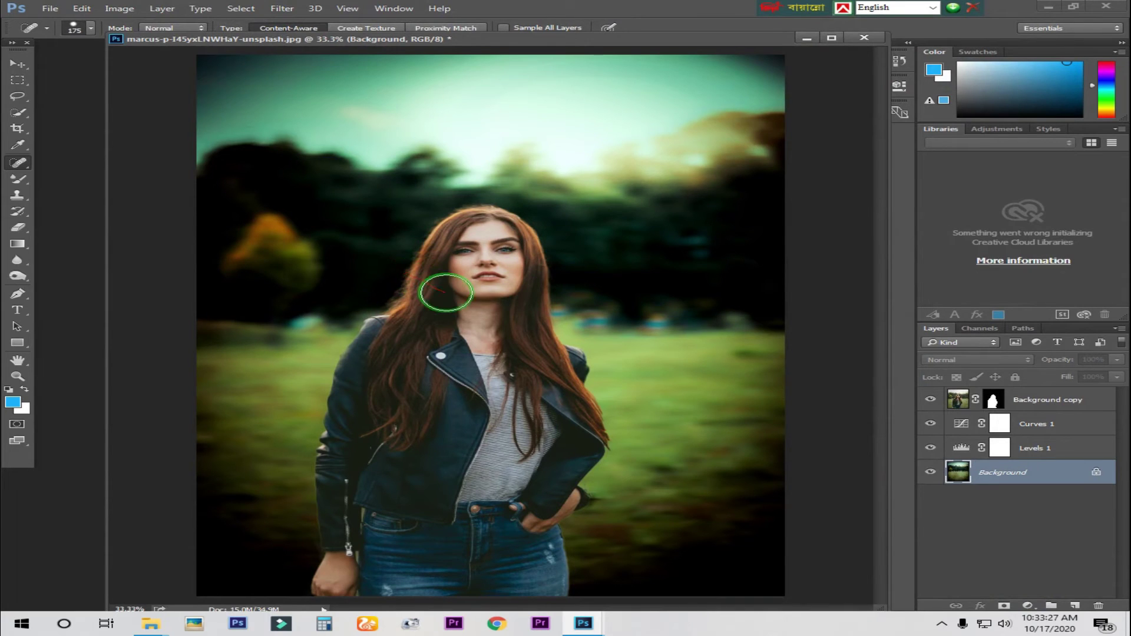
drag(506, 301, 533, 380)
drag(595, 428, 758, 430)
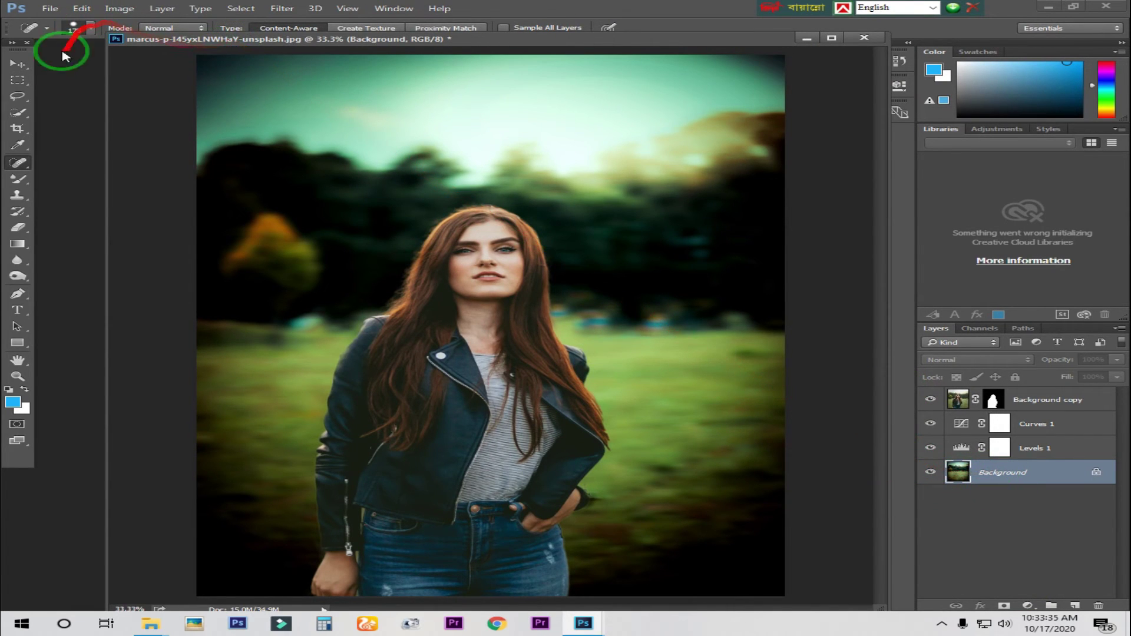
Open the blue and orange bokeh image and drag it into the portrait as a new layer
click(48, 9)
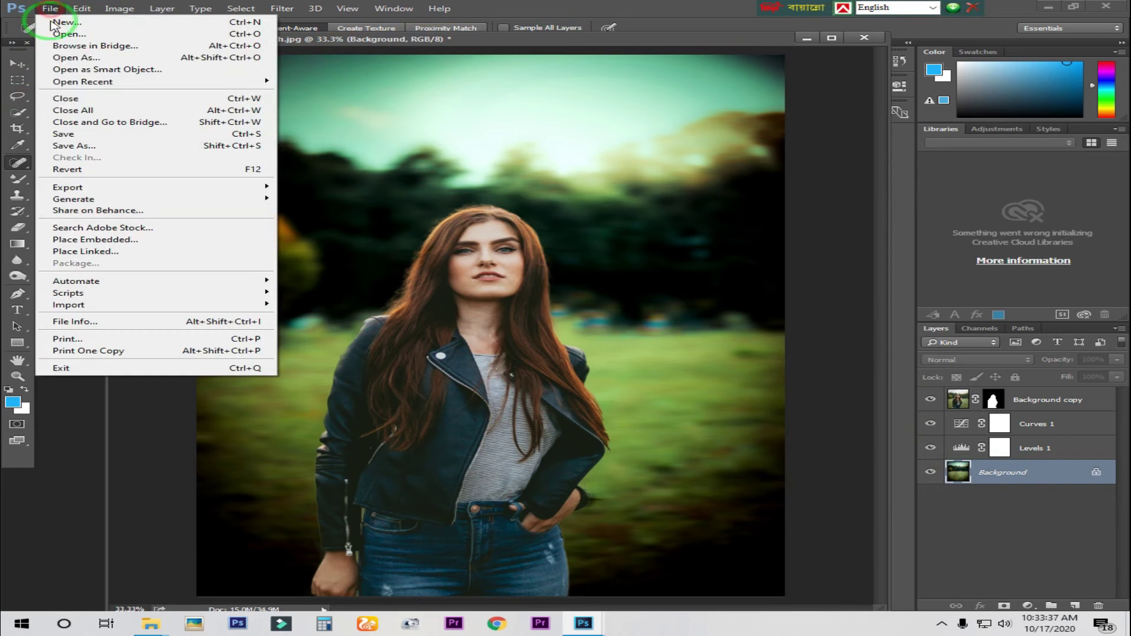
click(86, 37)
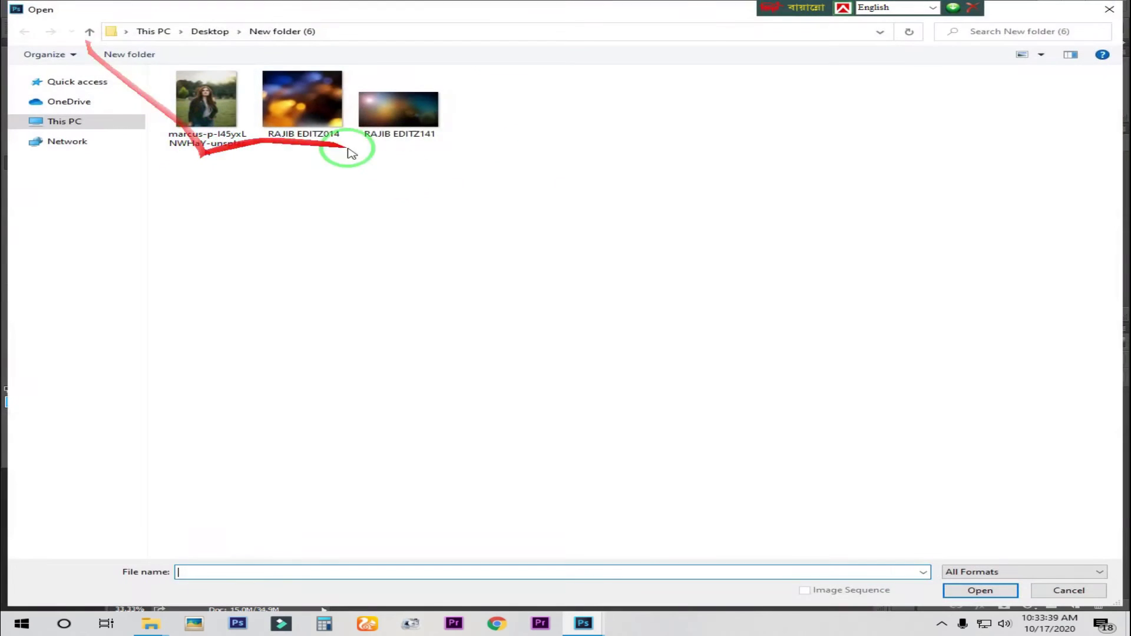
double_click(306, 104)
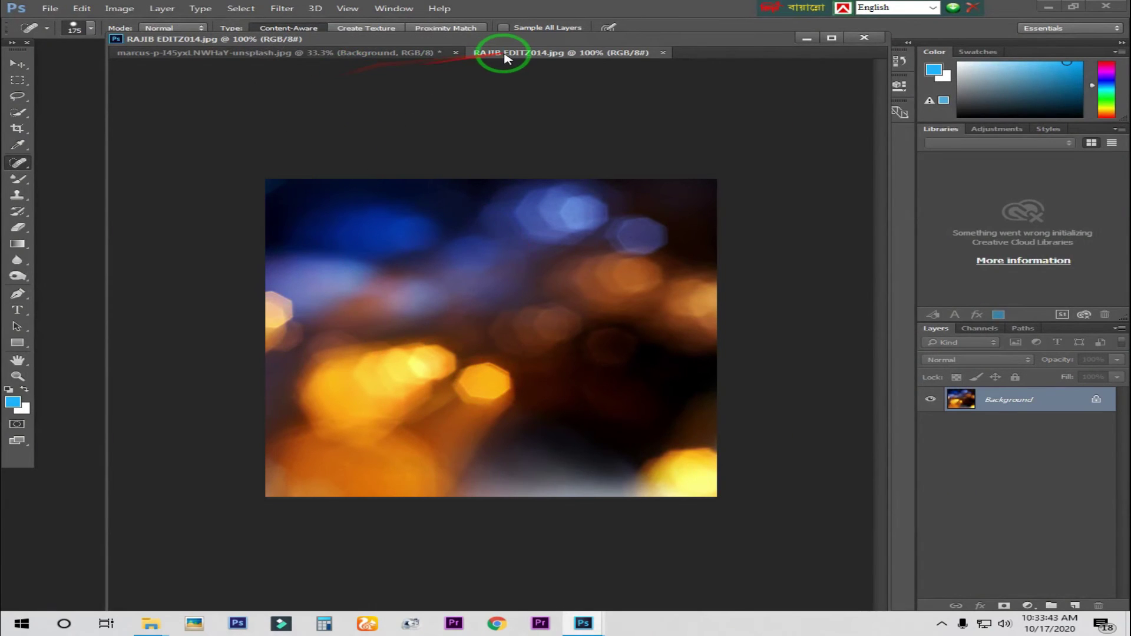
drag(505, 57, 541, 74)
click(18, 63)
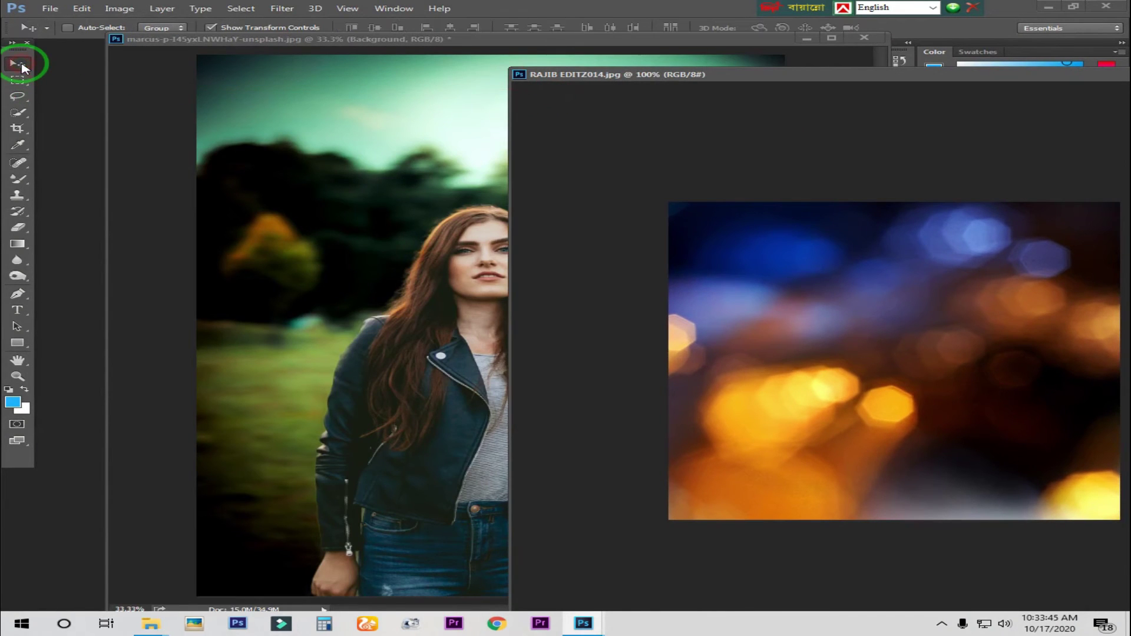
drag(869, 270, 385, 196)
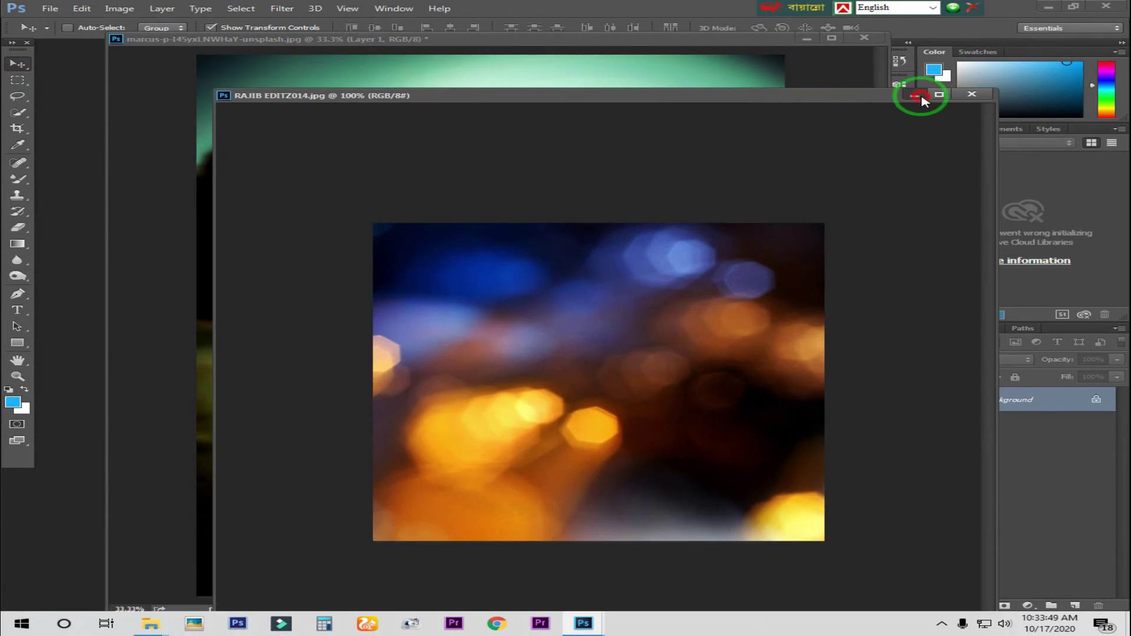
click(914, 96)
Scale and position the bokeh layer to fill the whole canvas, then commit the transform
drag(405, 225, 308, 92)
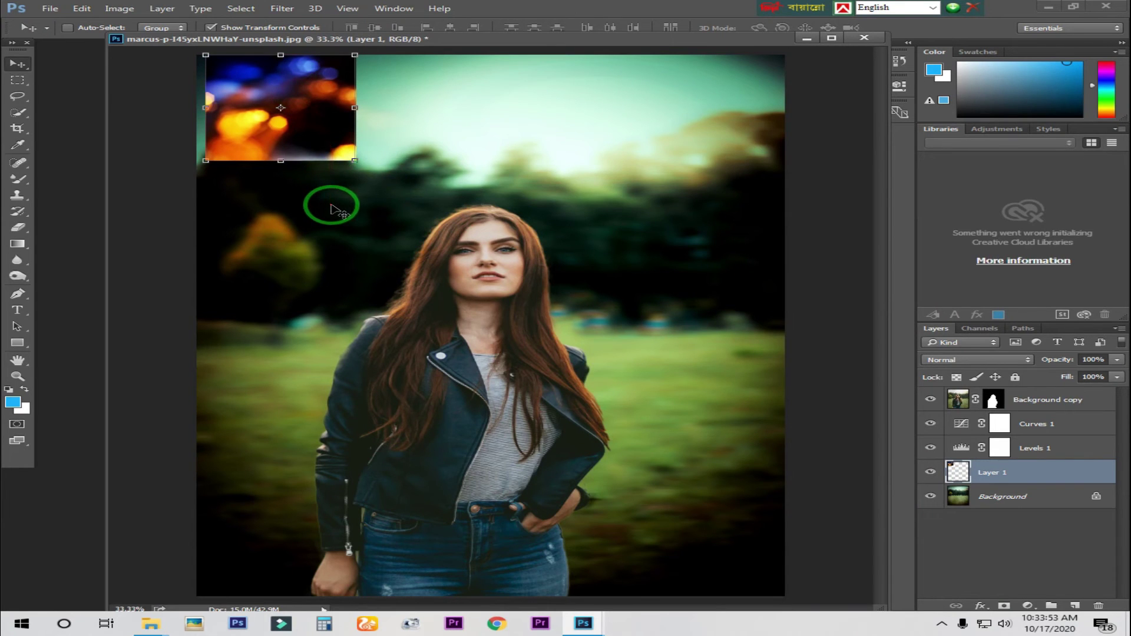
drag(355, 161, 745, 565)
drag(518, 495, 510, 596)
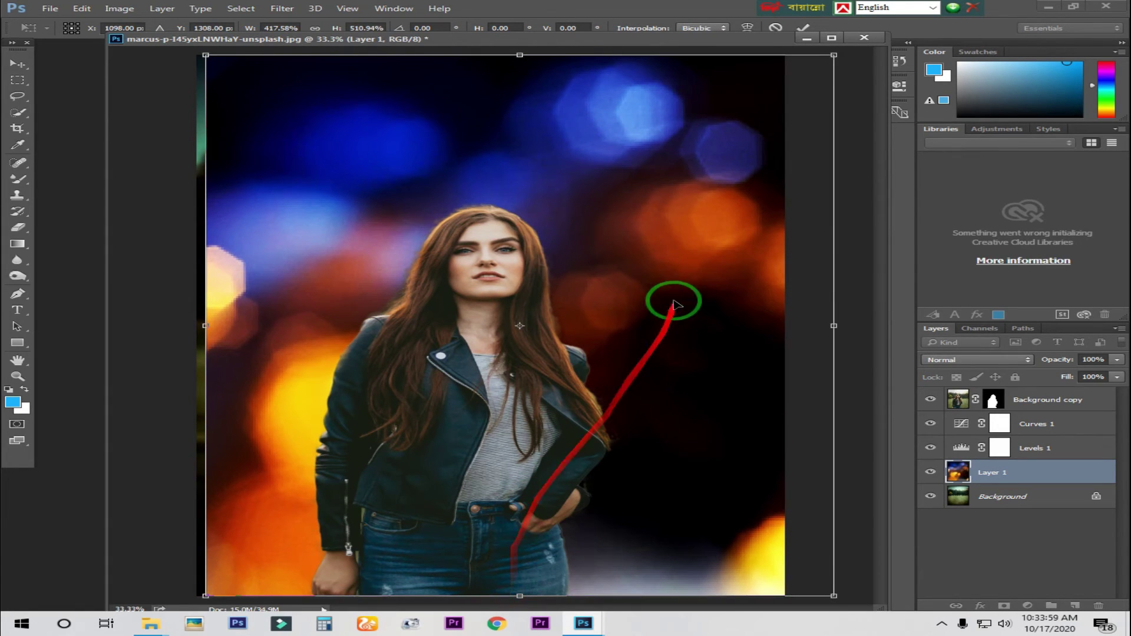
drag(663, 290, 655, 288)
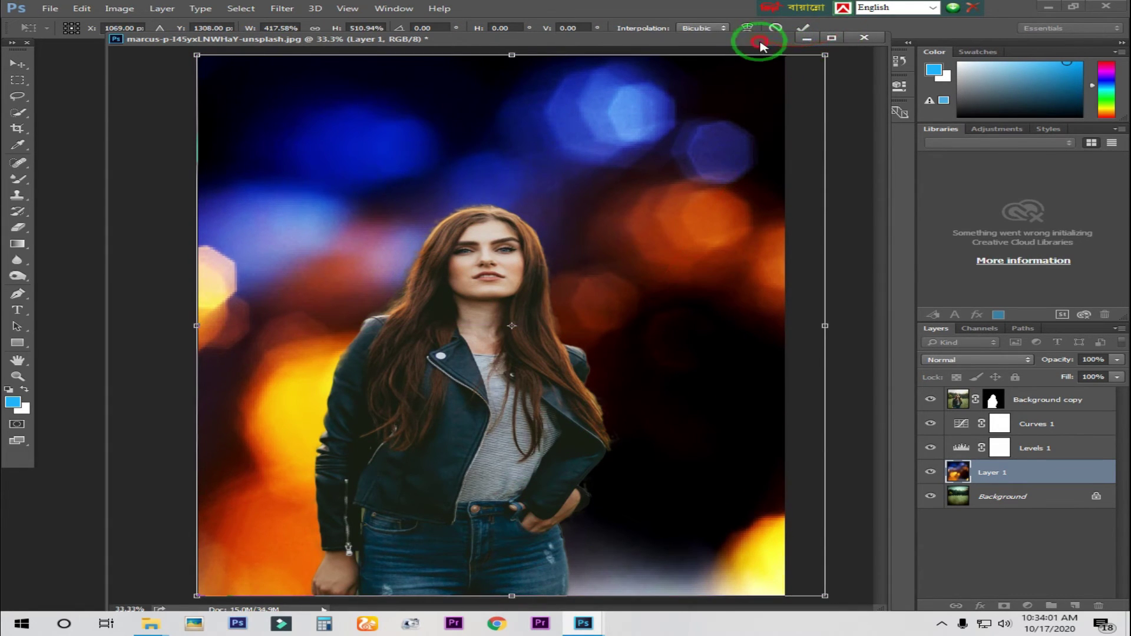
drag(760, 43, 765, 76)
click(802, 29)
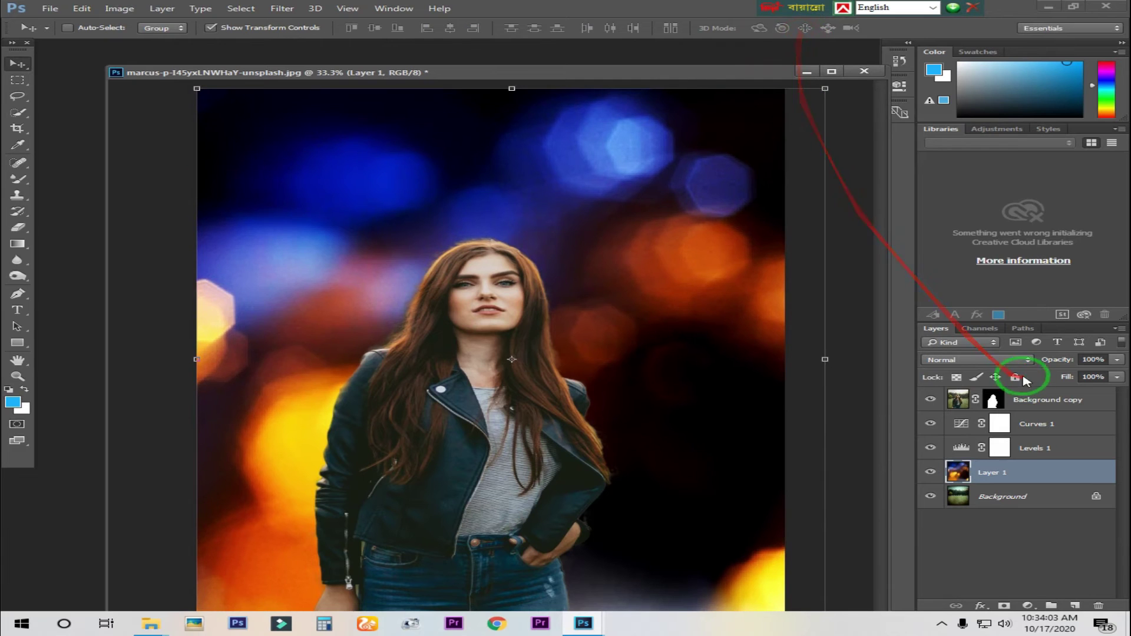
Set Layer 1's blend mode to Screen, compare it against Overlay, and settle on Screen
click(964, 360)
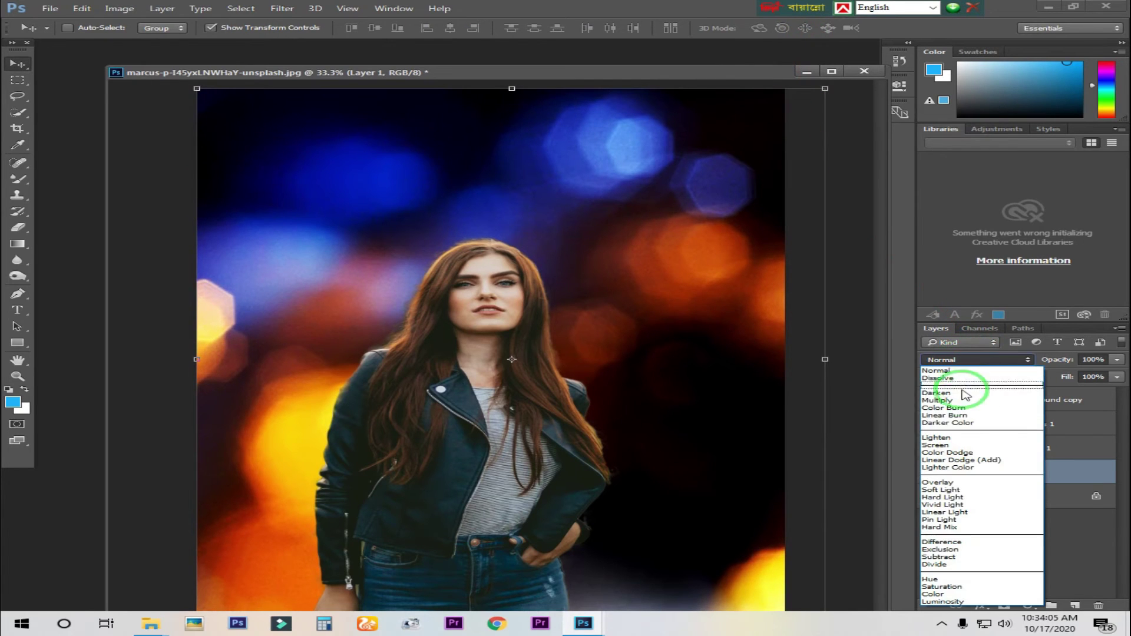
click(944, 446)
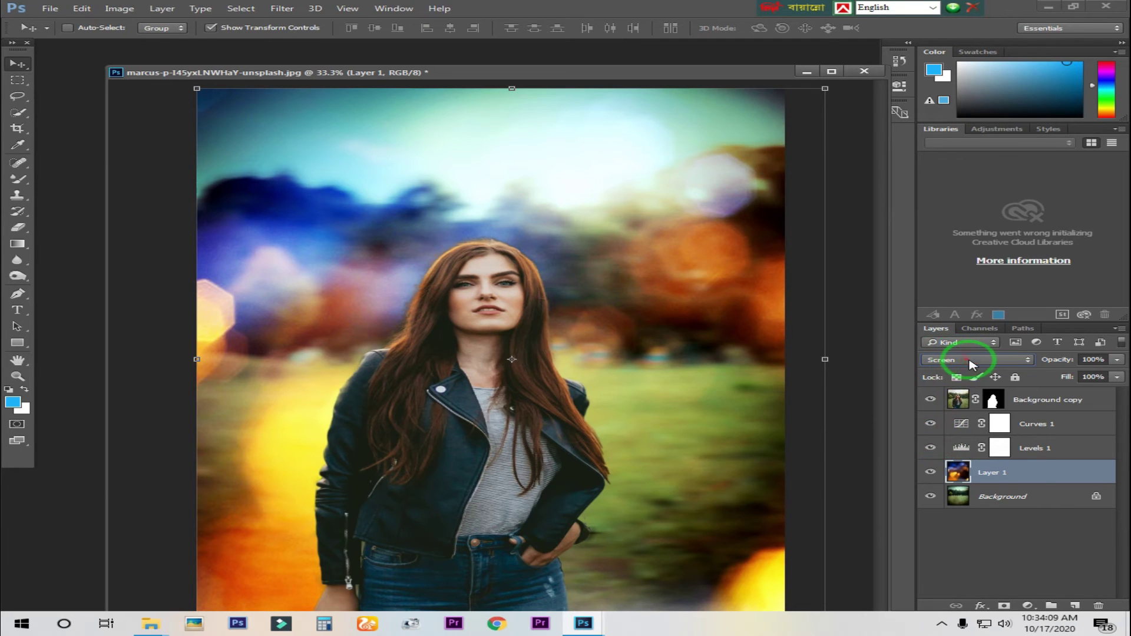
click(971, 361)
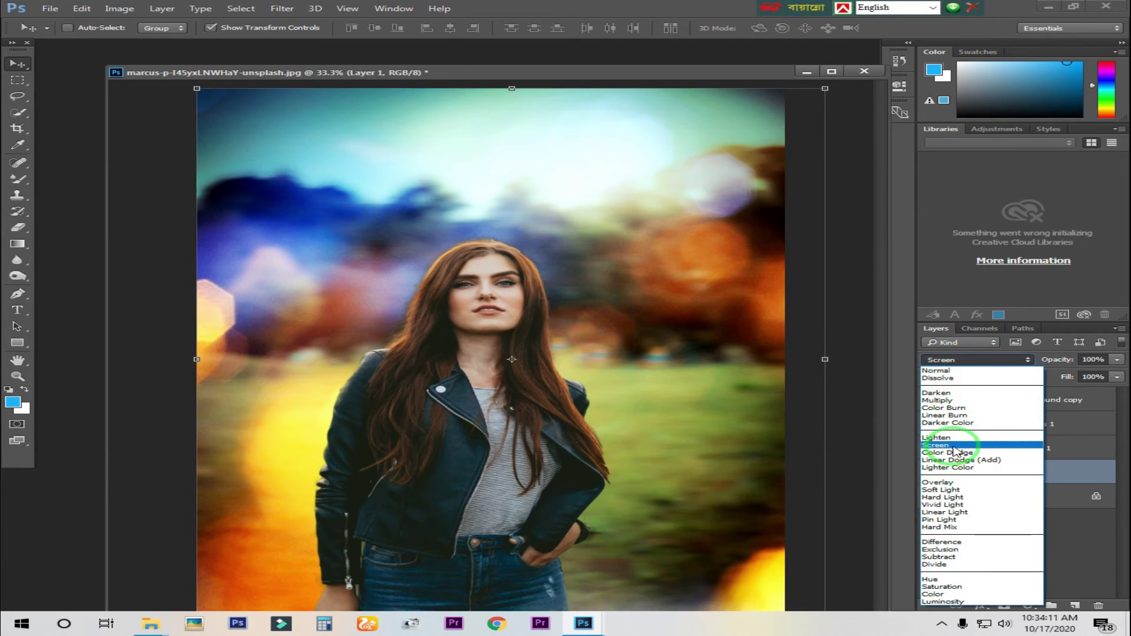
click(948, 482)
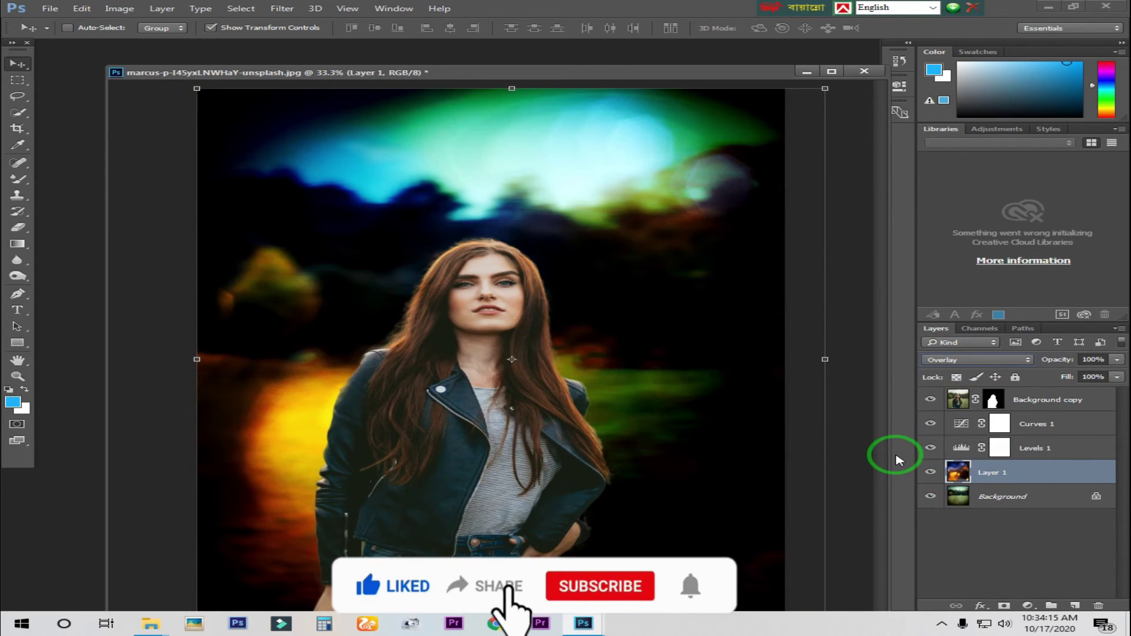
key(shift+alt+s)
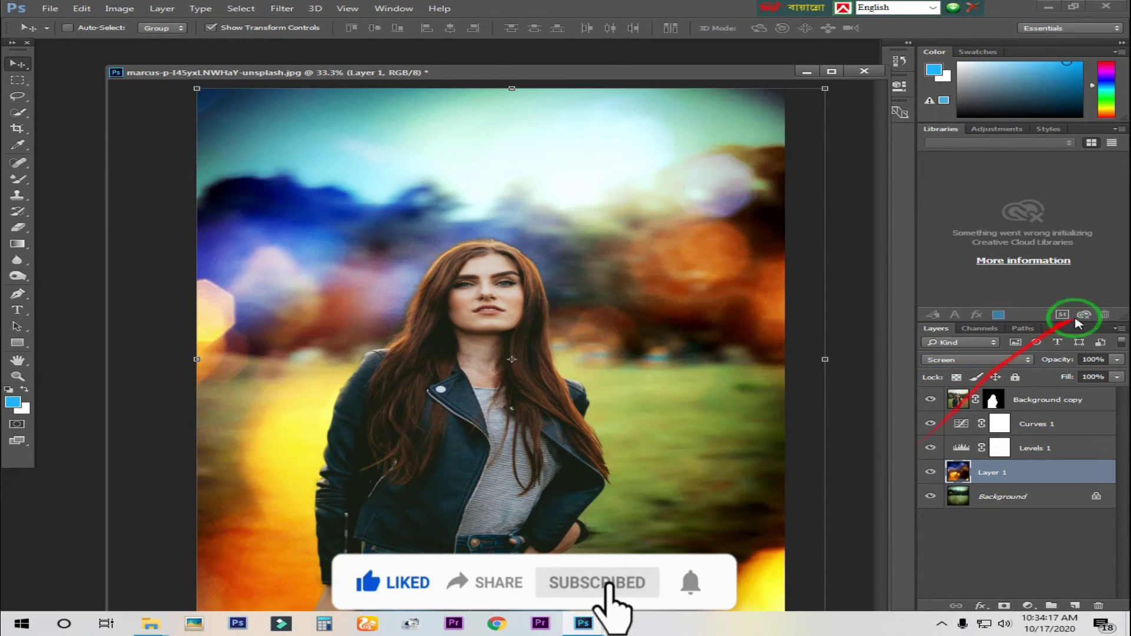
key(shift+alt+o)
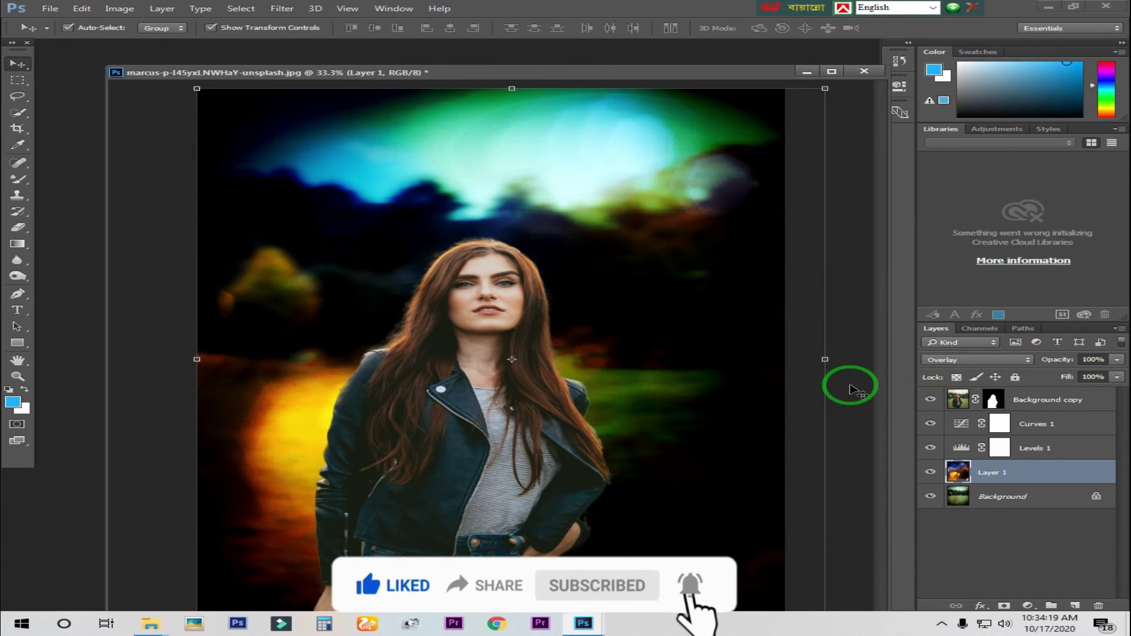
key(shift+alt+s)
key(z)
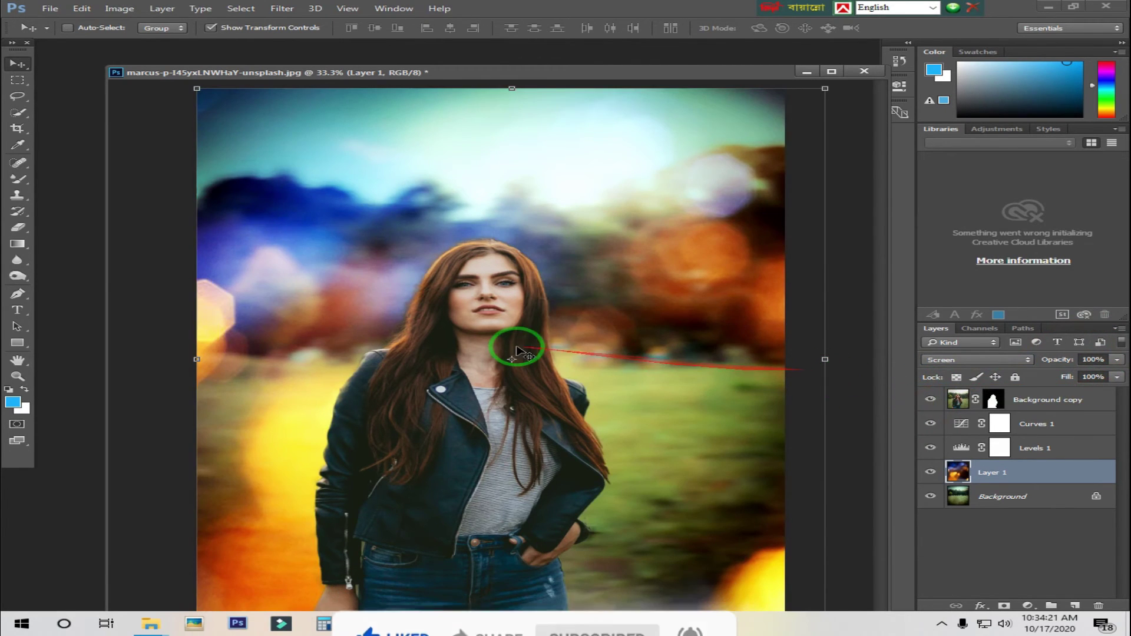
alt+click(570, 308)
Zoom in and toggle Background copy, Layer 1 and Levels 1 visibility to compare
click(573, 311)
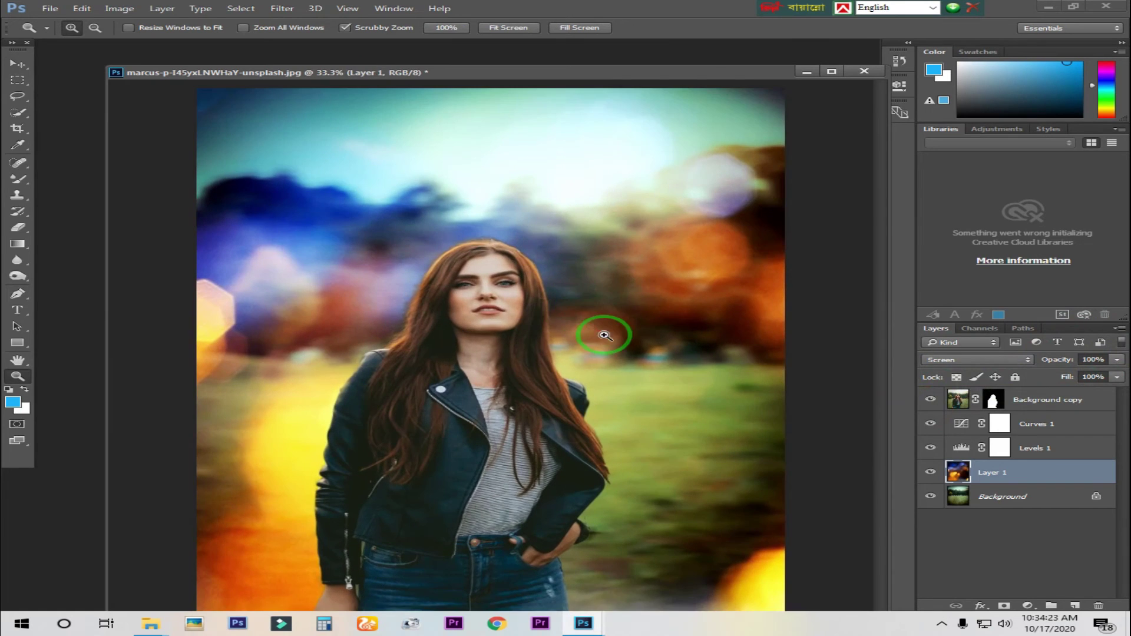
alt+click(684, 328)
click(594, 336)
click(547, 361)
alt+click(563, 339)
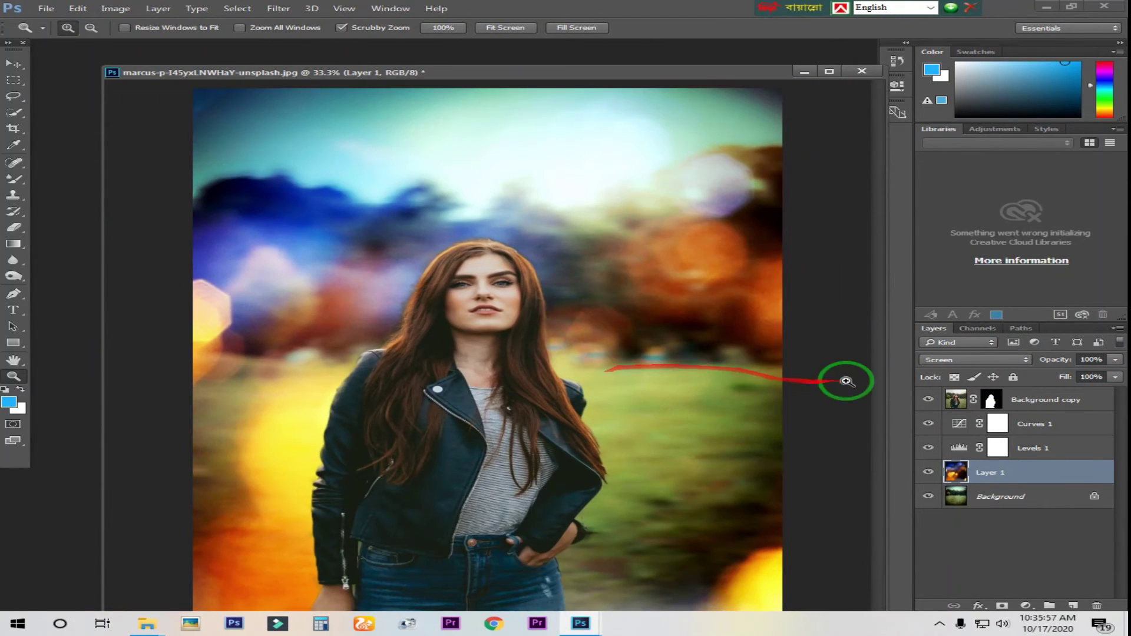
click(928, 400)
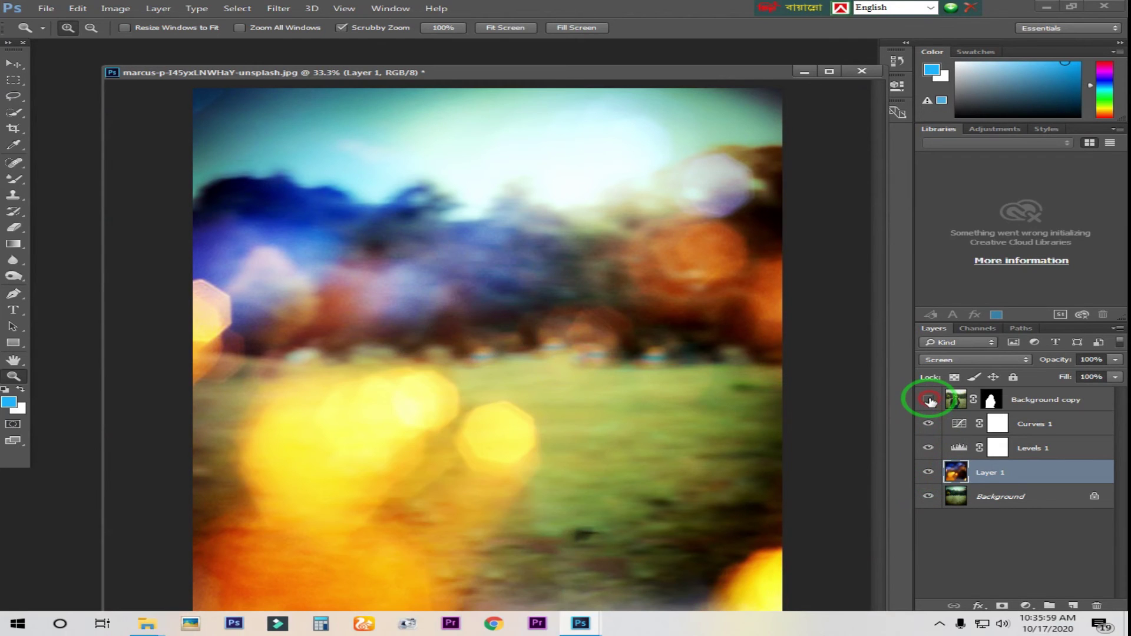
click(930, 401)
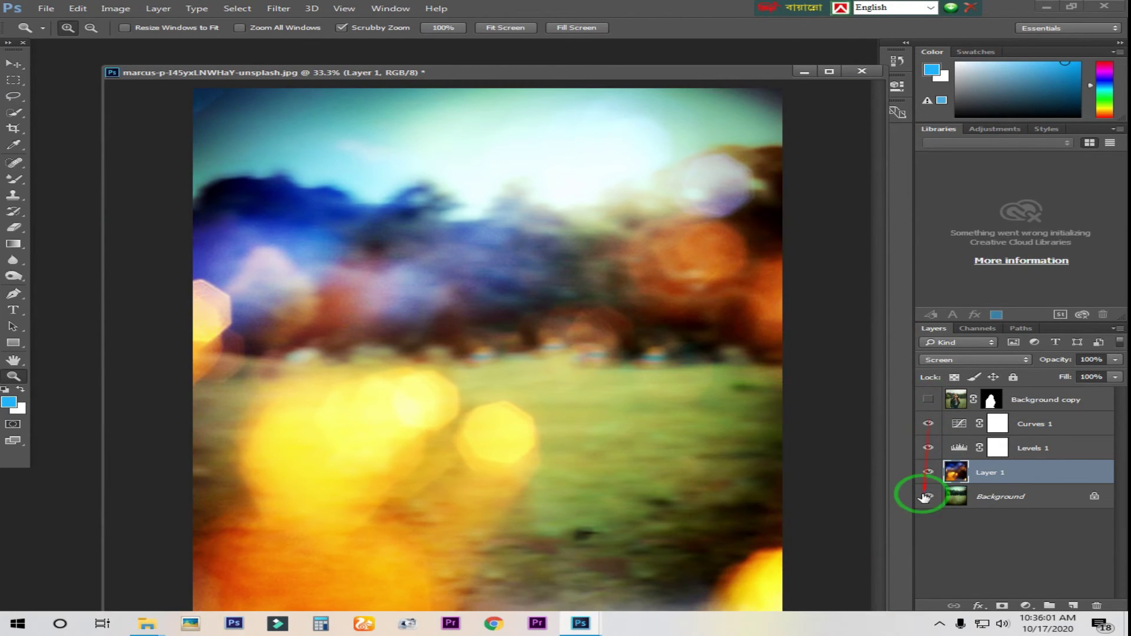
click(929, 472)
click(929, 472)
click(930, 400)
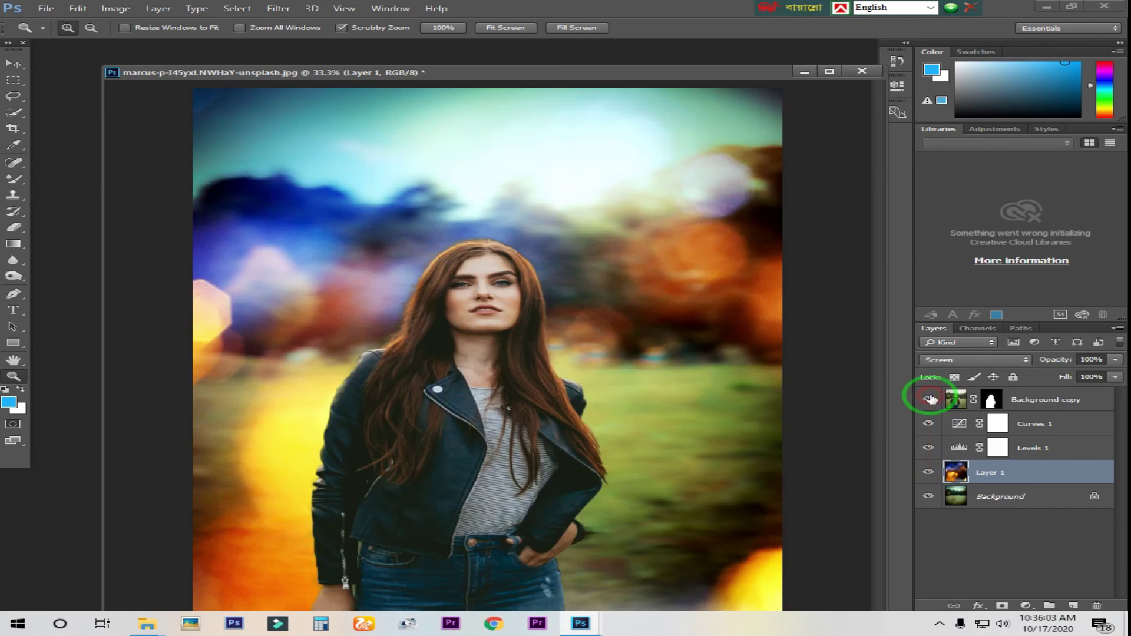
click(929, 448)
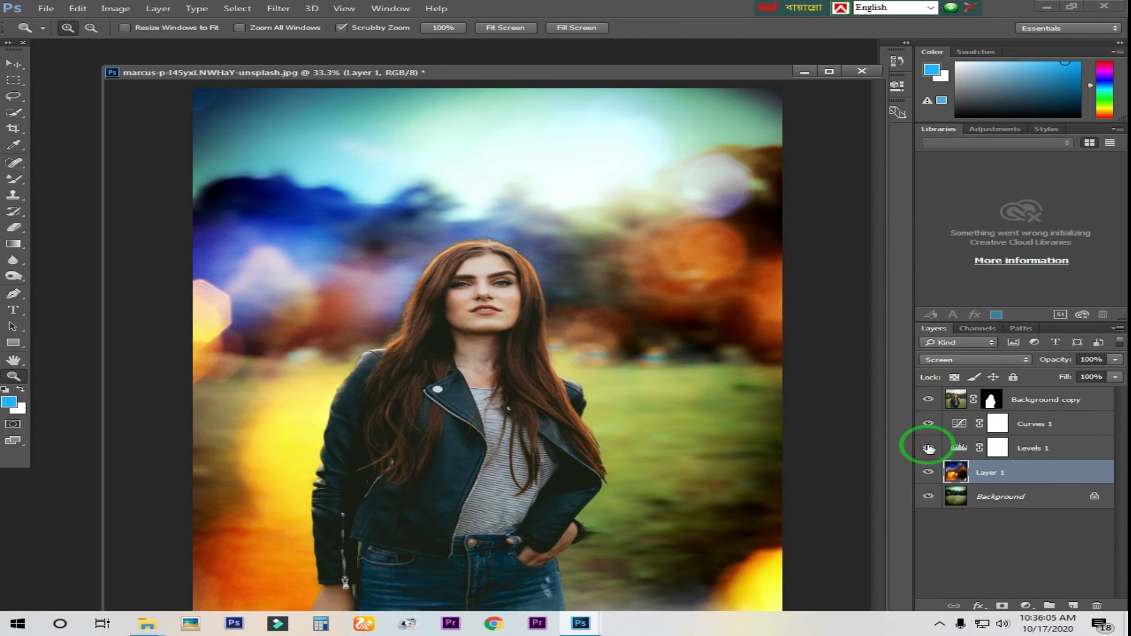
Hide the Background park photo and review the whole image
click(929, 497)
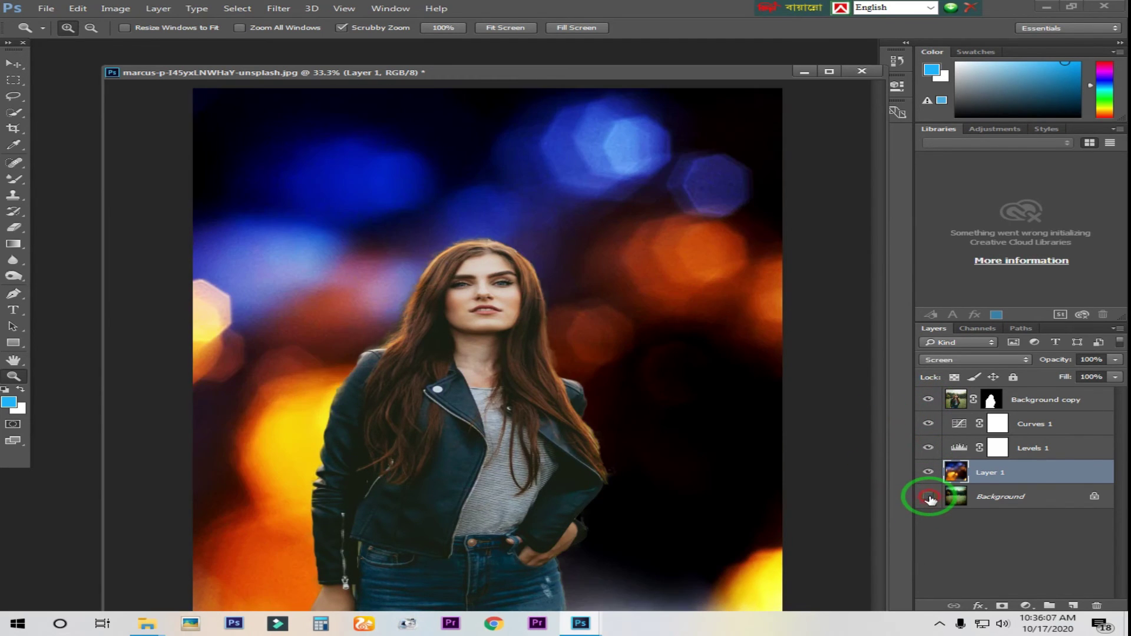
alt+click(710, 416)
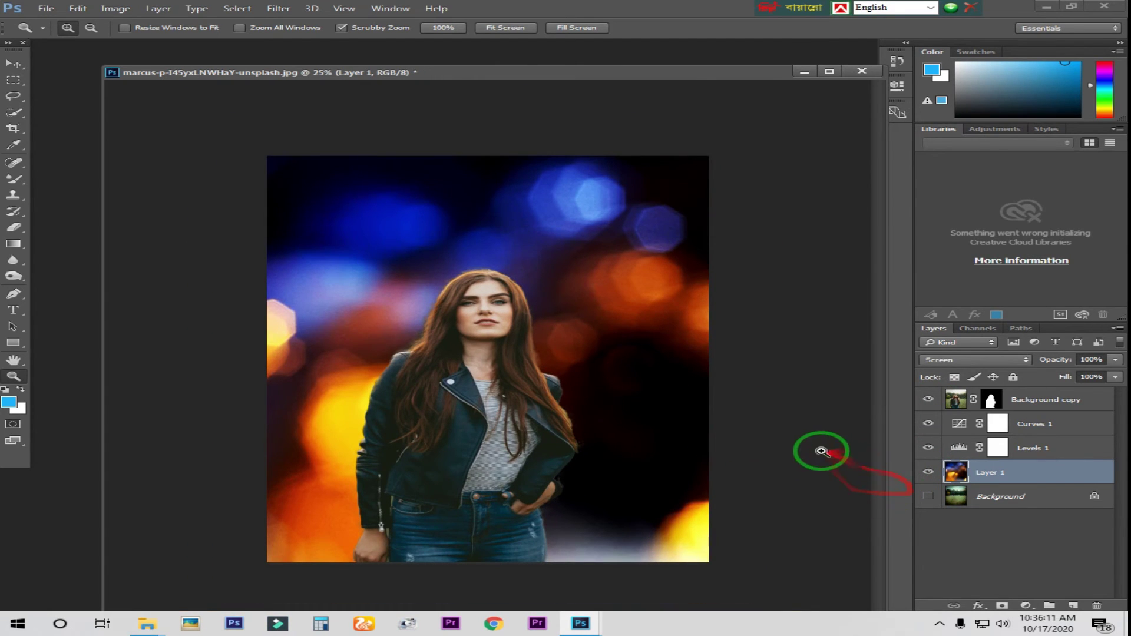
click(724, 424)
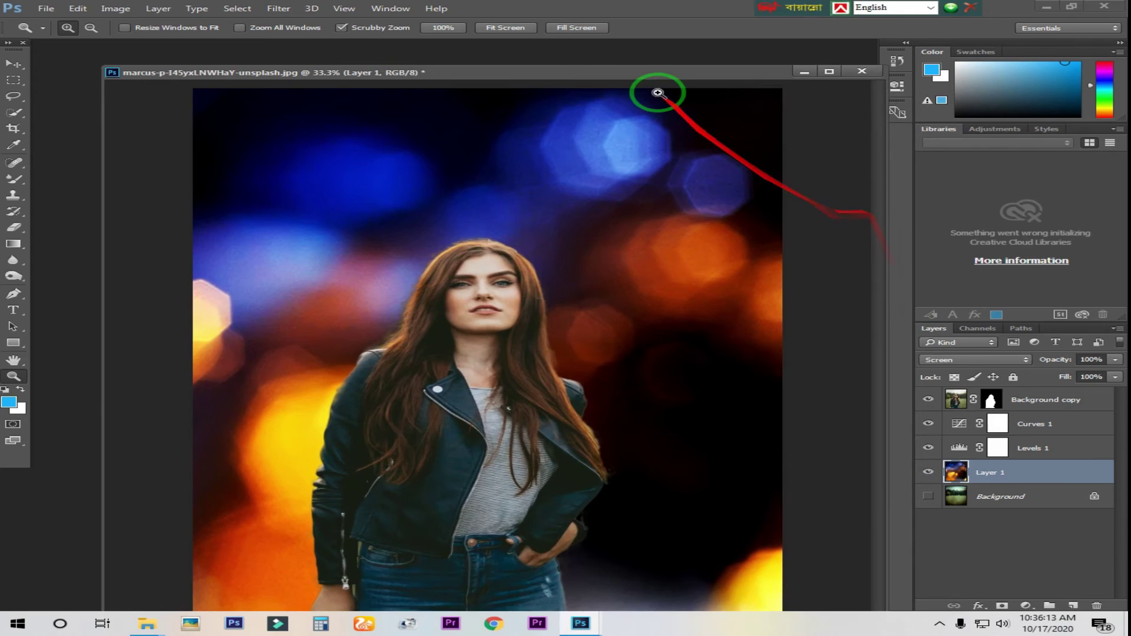
Toggle the bokeh and park Background layers on and off to compare the composite
drag(631, 65, 618, 41)
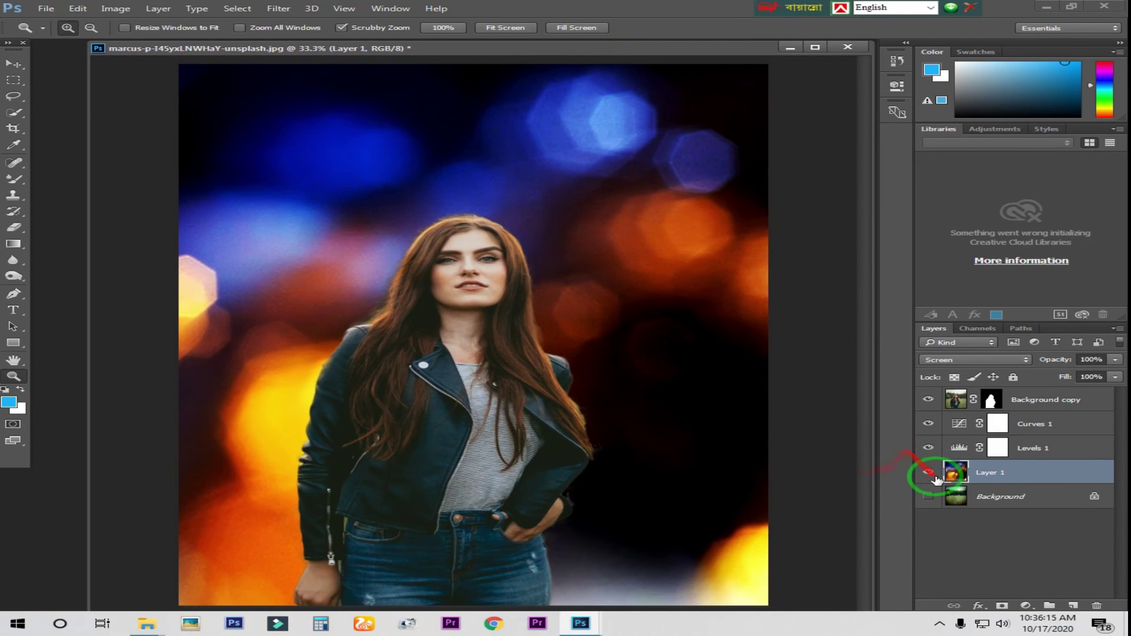
click(929, 473)
click(930, 472)
click(929, 497)
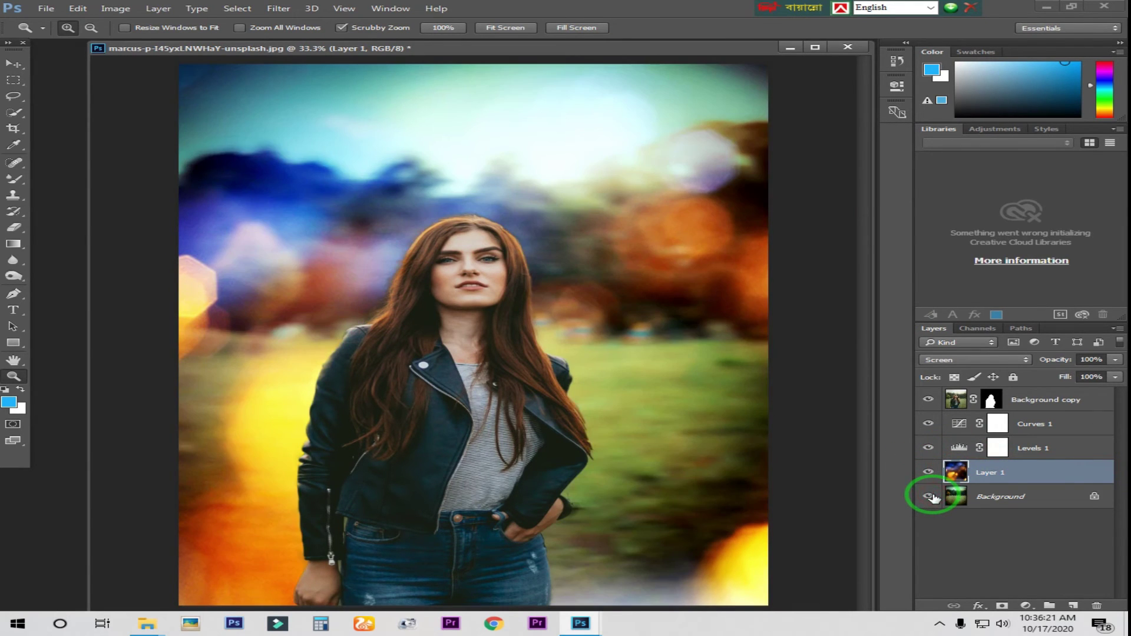
click(929, 472)
click(929, 497)
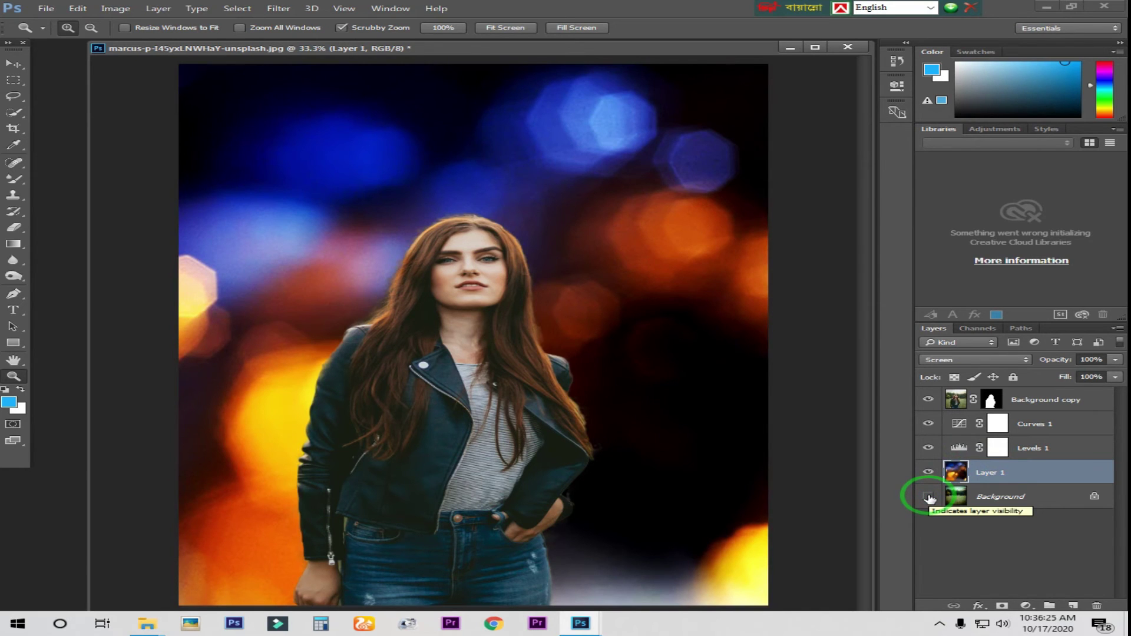
click(930, 497)
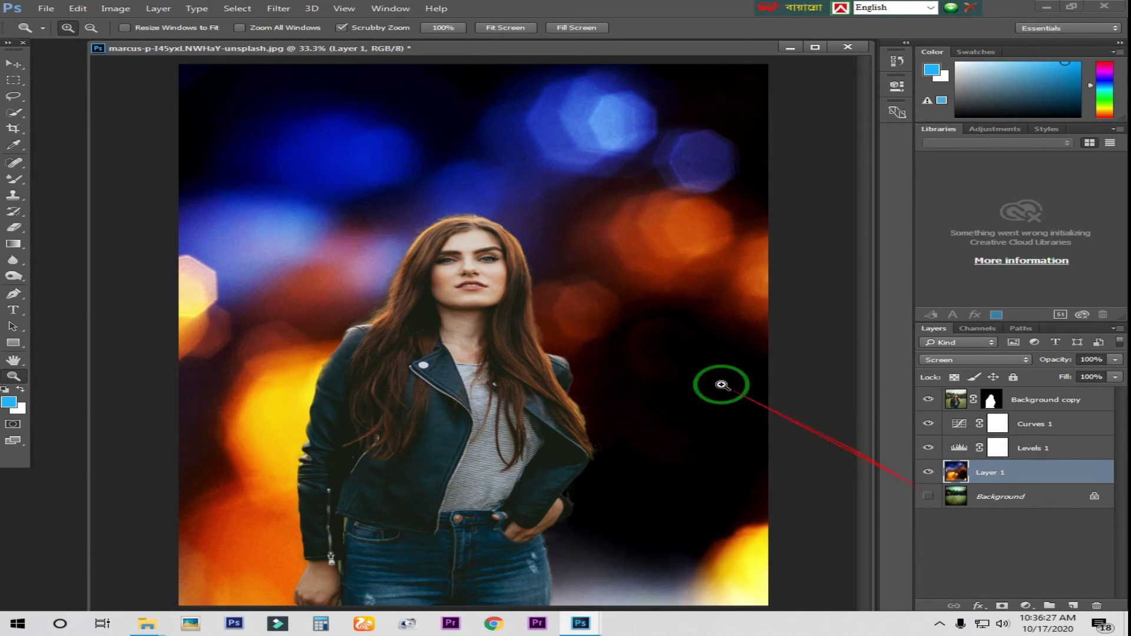
alt+click(642, 352)
click(642, 330)
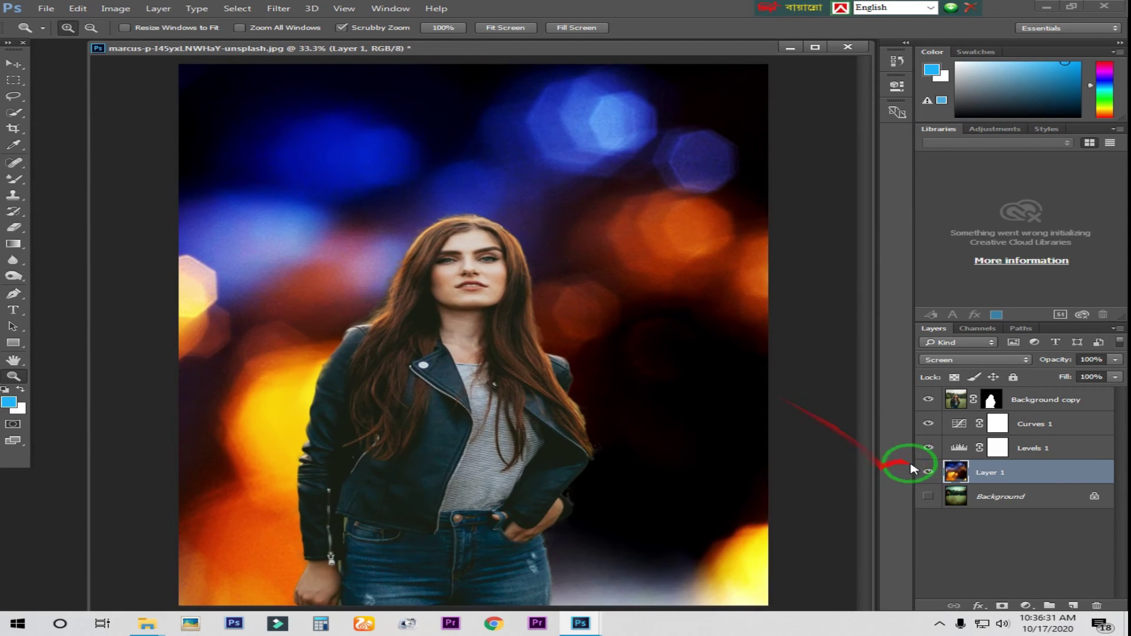
Compare the image with Levels 1, the bokeh layer and the park photo toggled
click(930, 473)
click(929, 498)
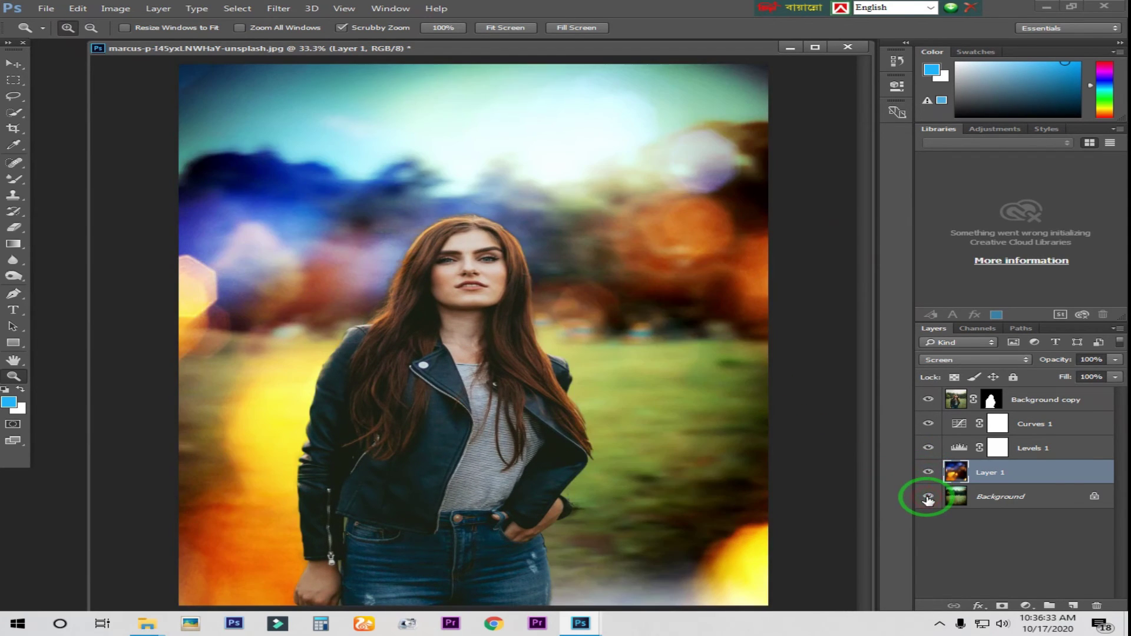
click(929, 449)
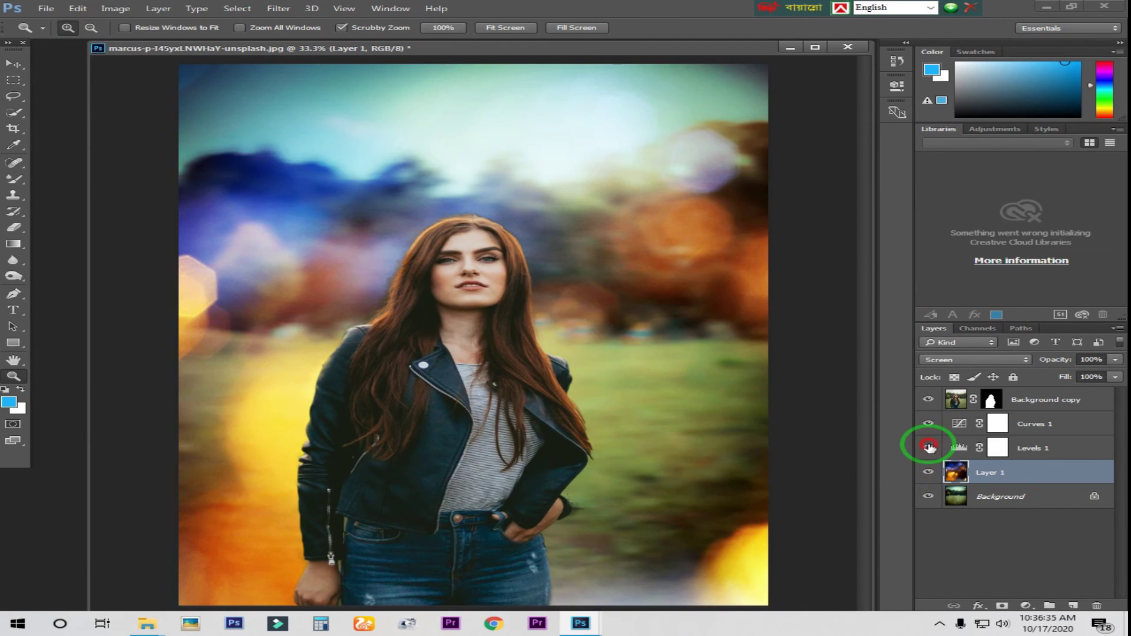
click(930, 448)
click(928, 473)
click(929, 472)
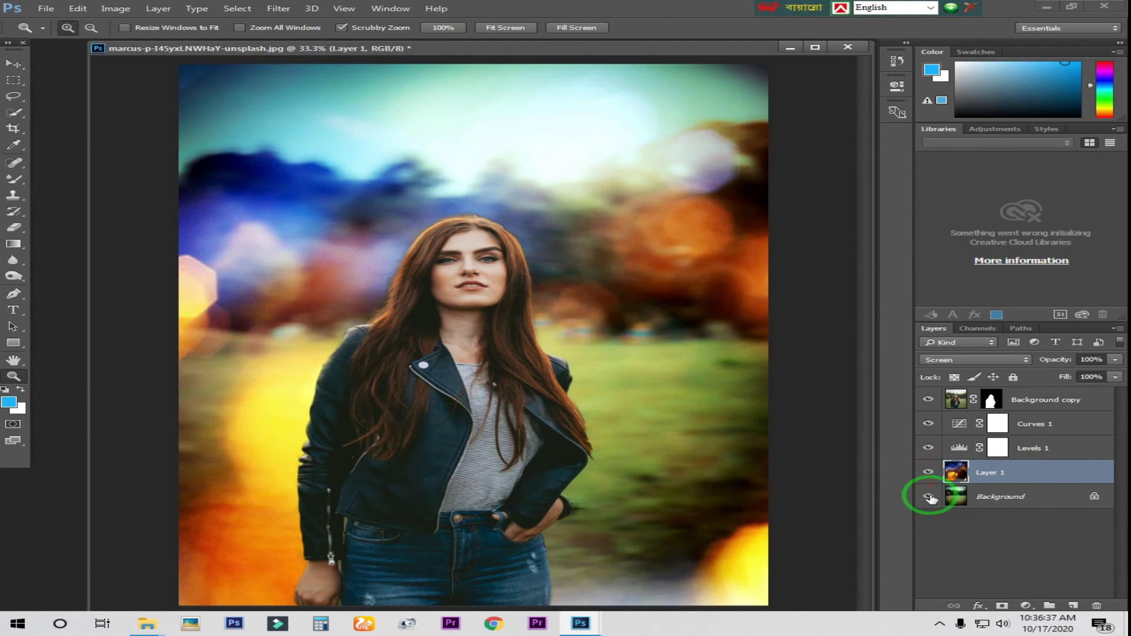
click(930, 497)
mouse_move(581, 260)
mouse_down()
mouse_move(561, 333)
mouse_move(589, 303)
mouse_up()
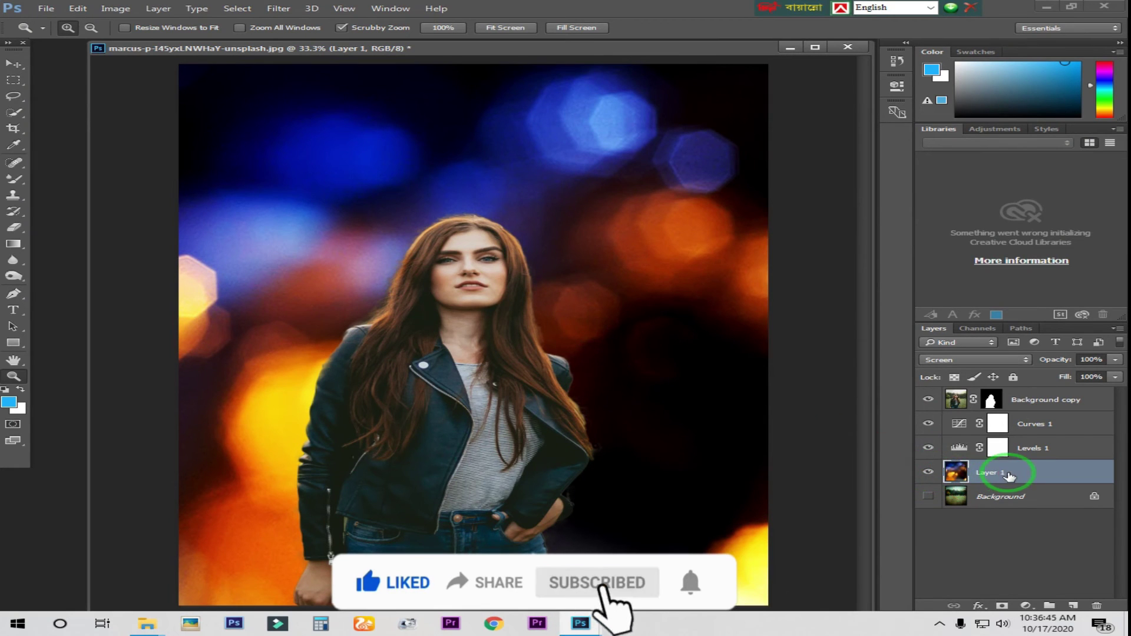
Preview a lower Fill on the bokeh layer and turn the park Background back on
click(1115, 378)
mouse_move(1115, 390)
mouse_down()
mouse_move(1105, 395)
mouse_move(1116, 390)
mouse_up()
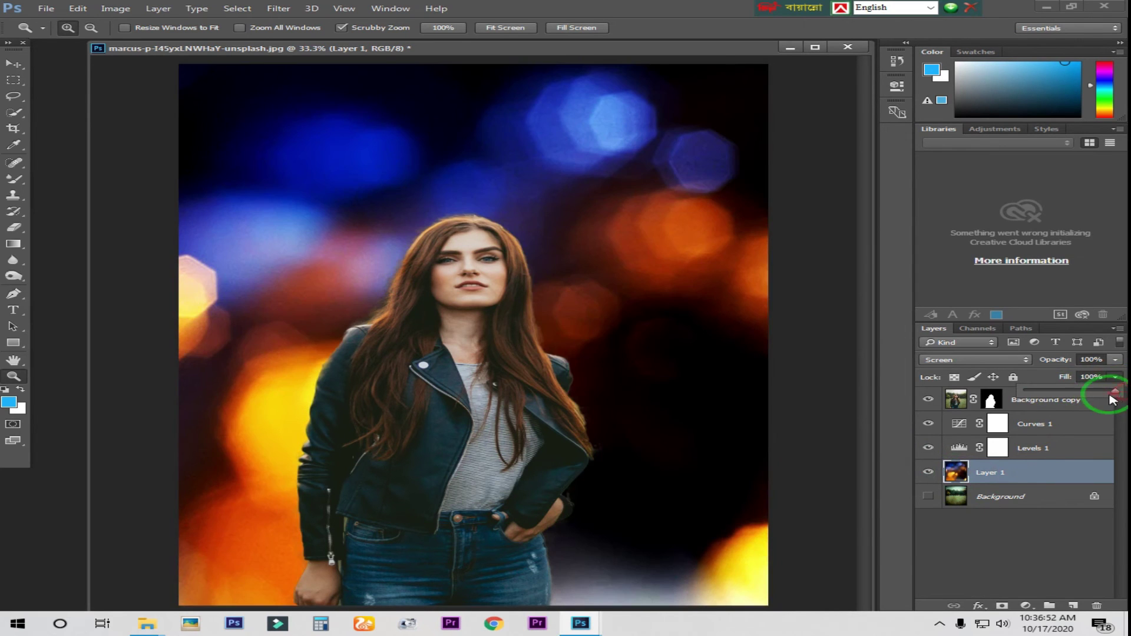
click(929, 497)
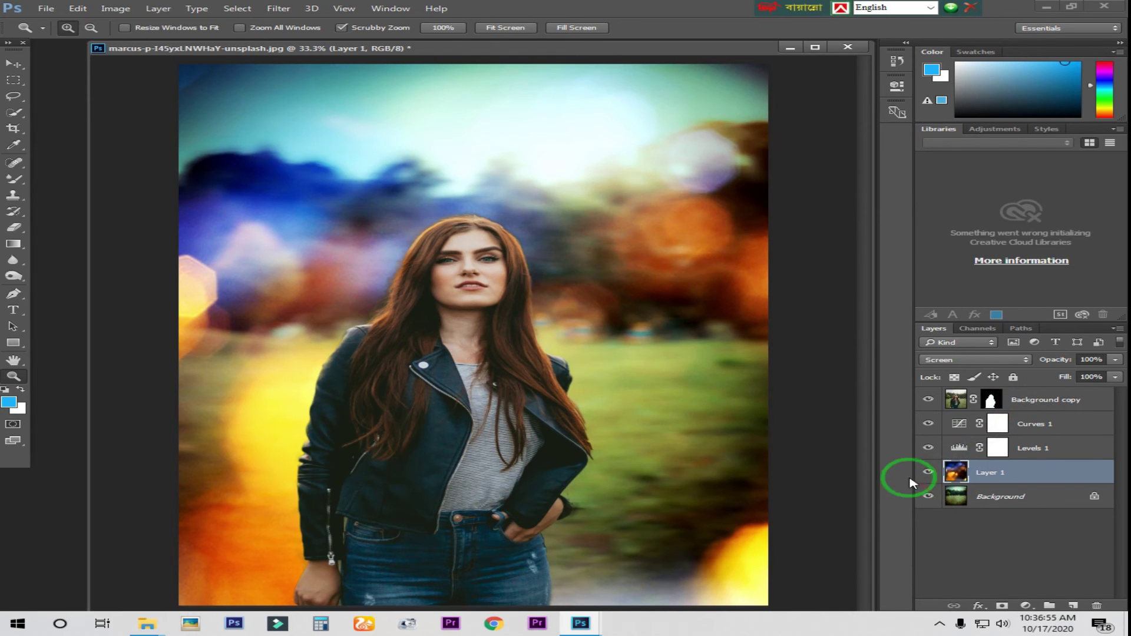
alt+click(608, 297)
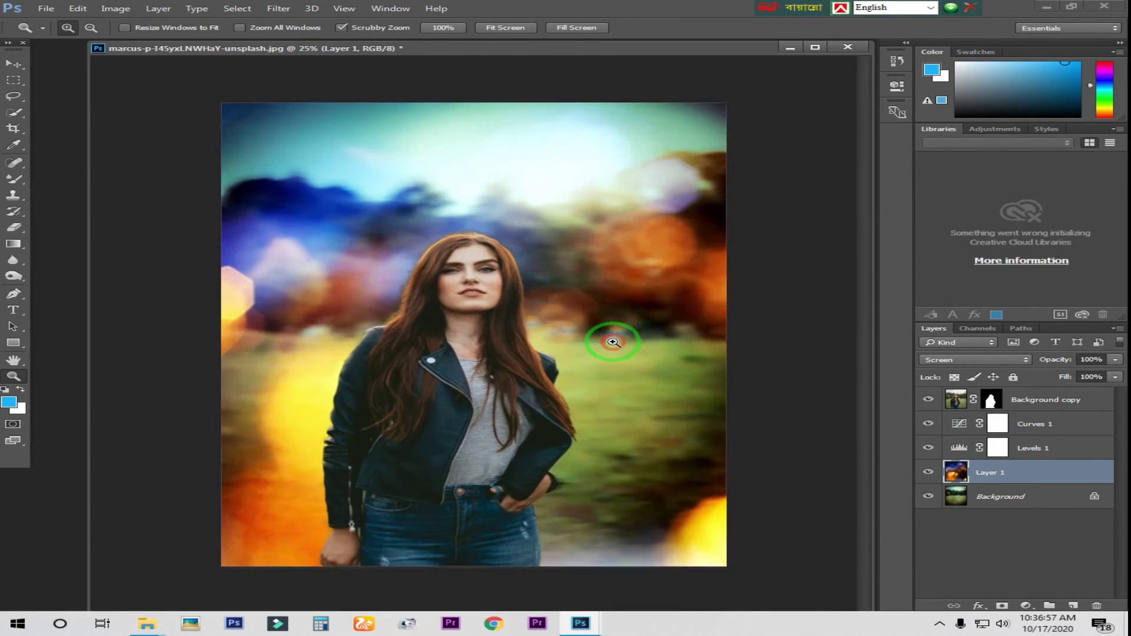
click(613, 341)
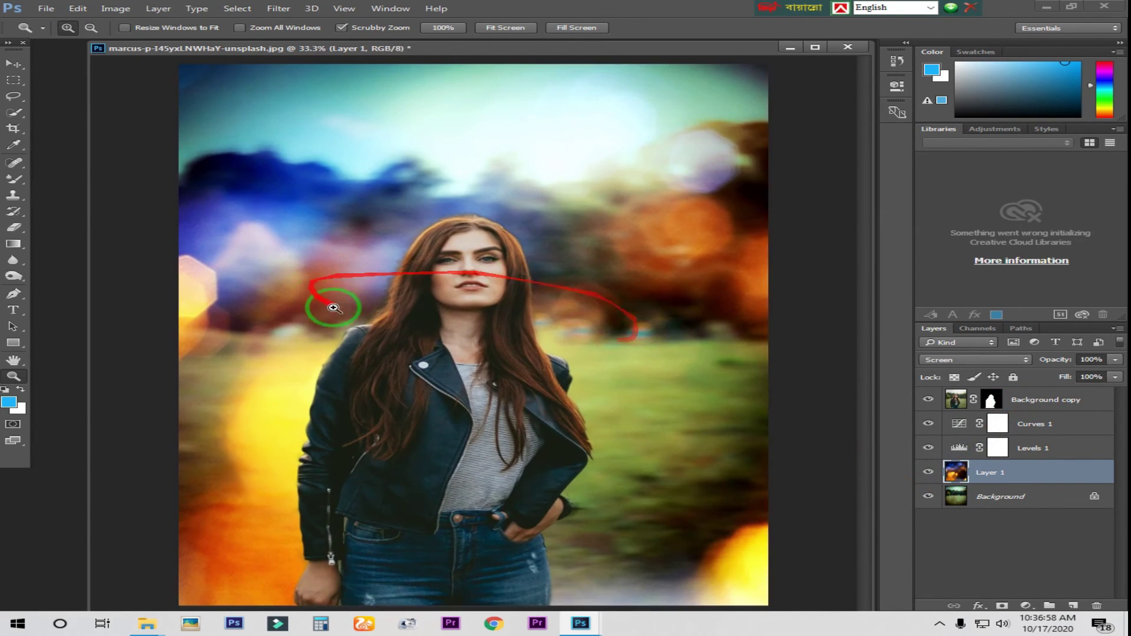
Add a Brightness/Contrast layer above Background copy with Brightness 14, framing the face at 100%
click(551, 339)
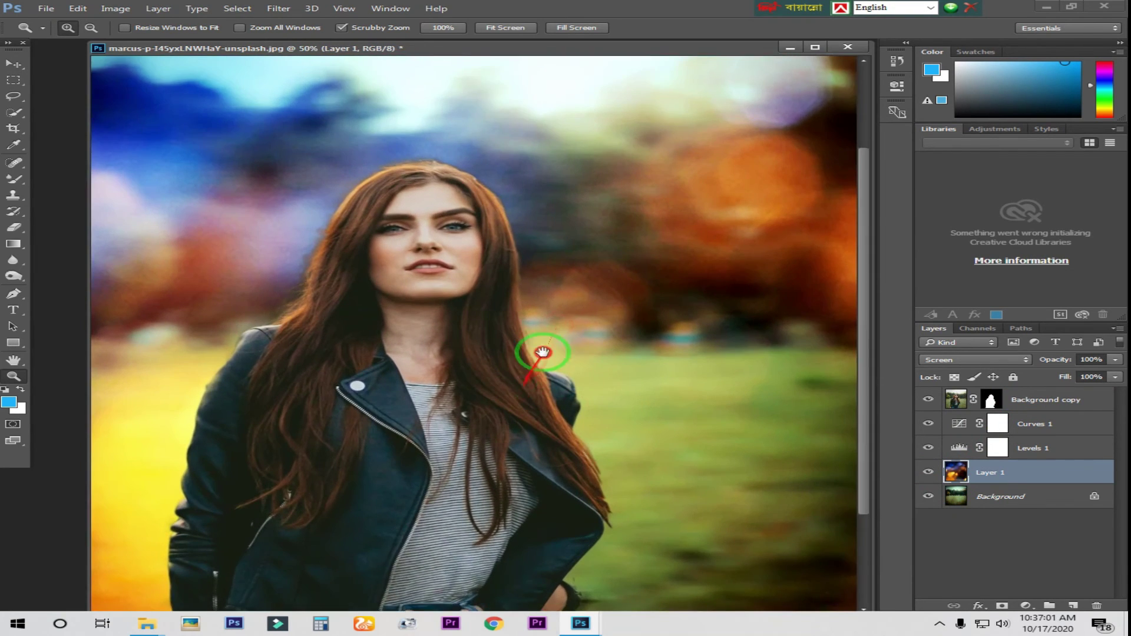
scroll(566, 306, down, 3)
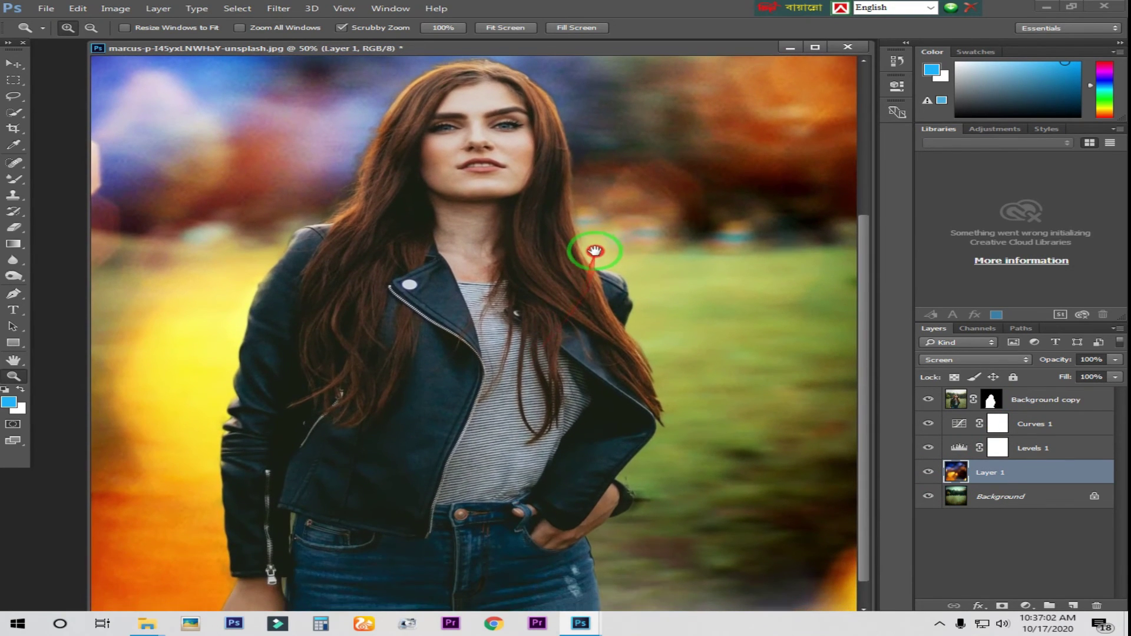
click(958, 403)
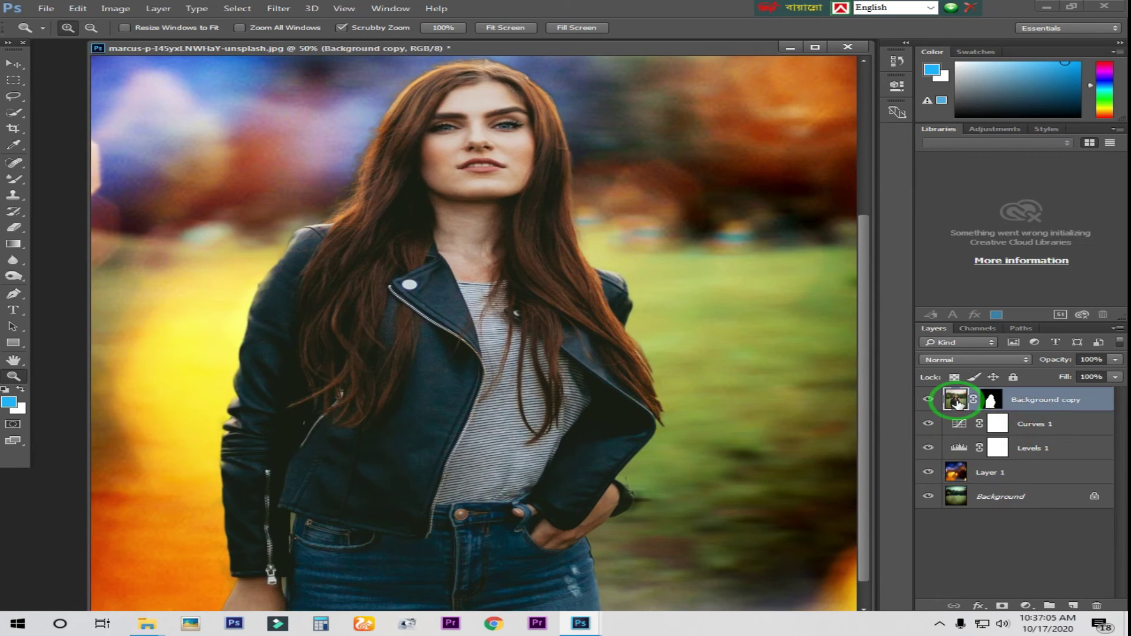
click(1026, 606)
click(1030, 384)
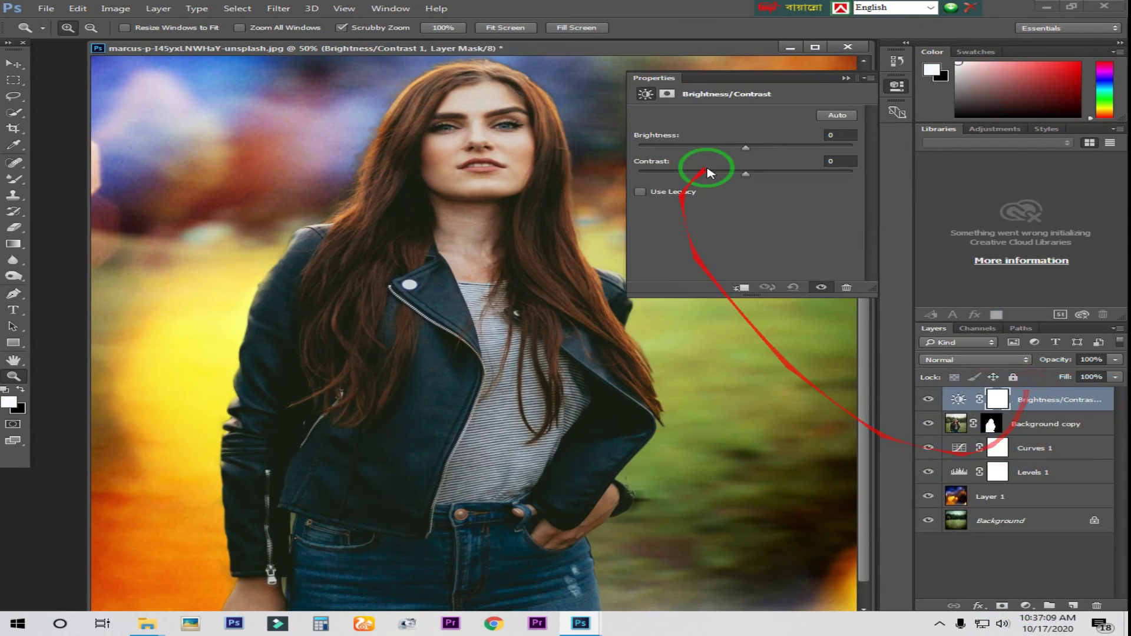
drag(745, 145, 756, 150)
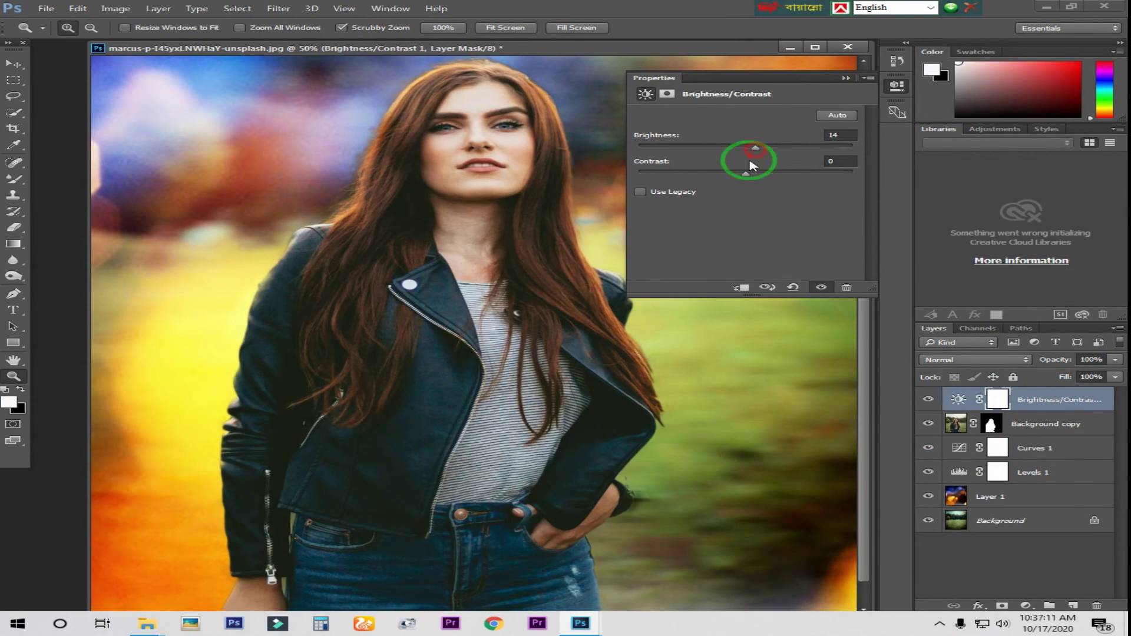
click(847, 81)
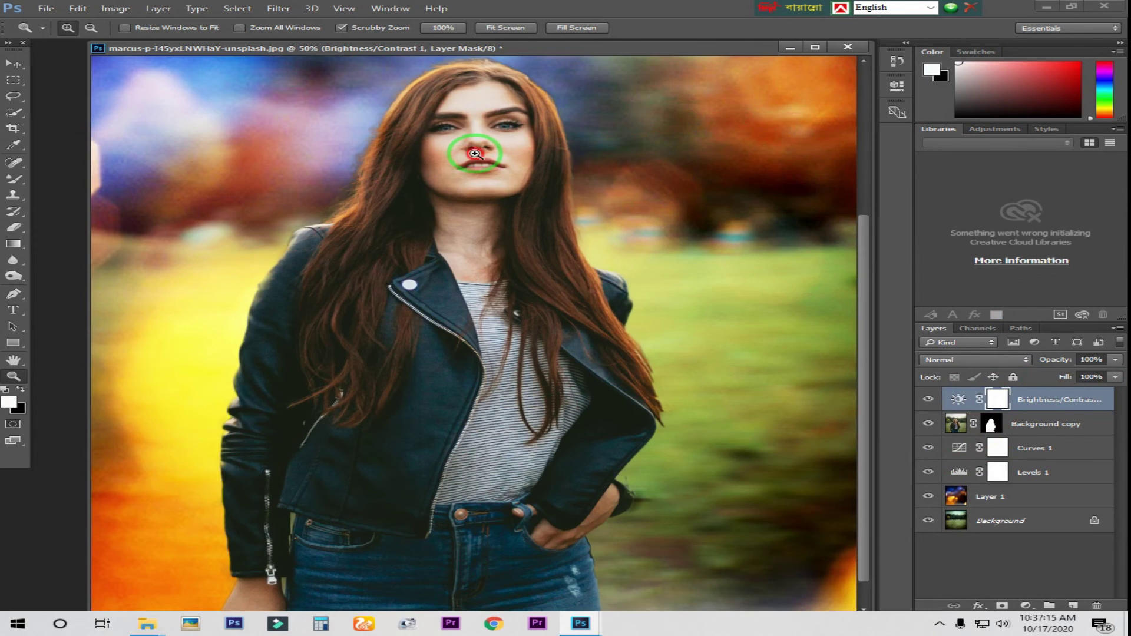
click(467, 145)
drag(530, 151, 558, 261)
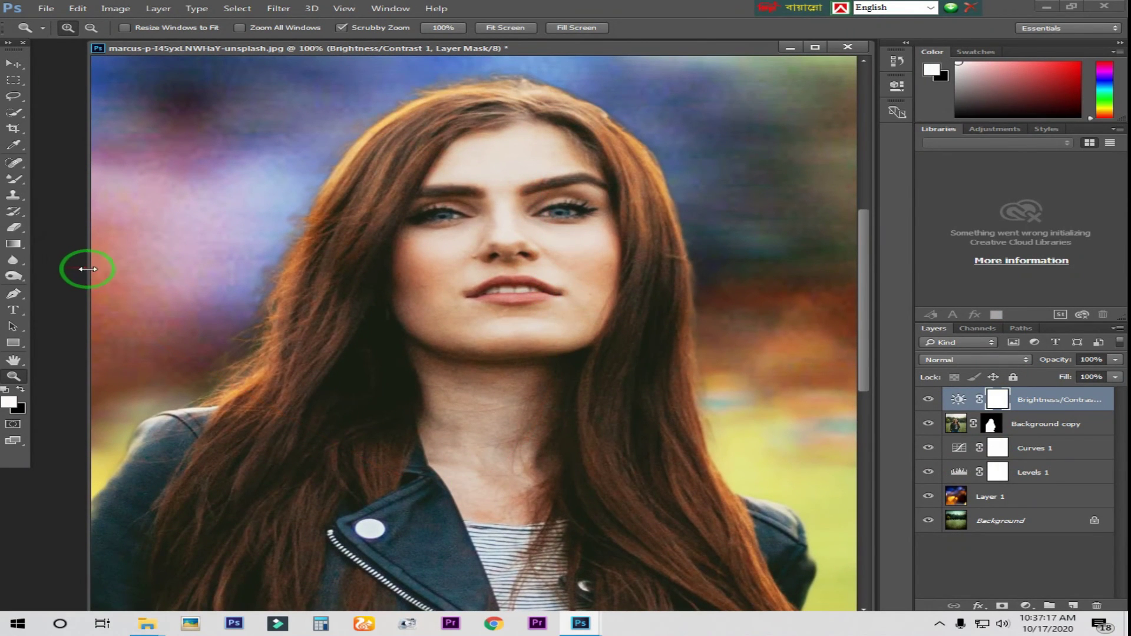
Set up the Mixer Brush at 57 px, 0% hardness, Wet 10%, Load 75%, Mix and Flow 100%
click(24, 192)
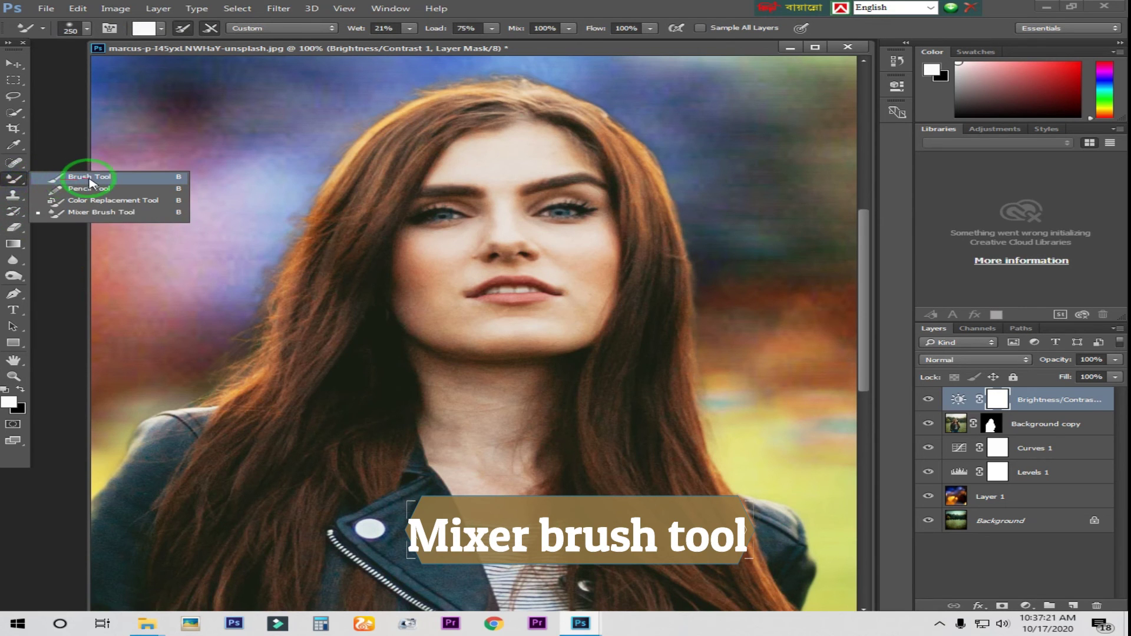
click(88, 212)
click(86, 28)
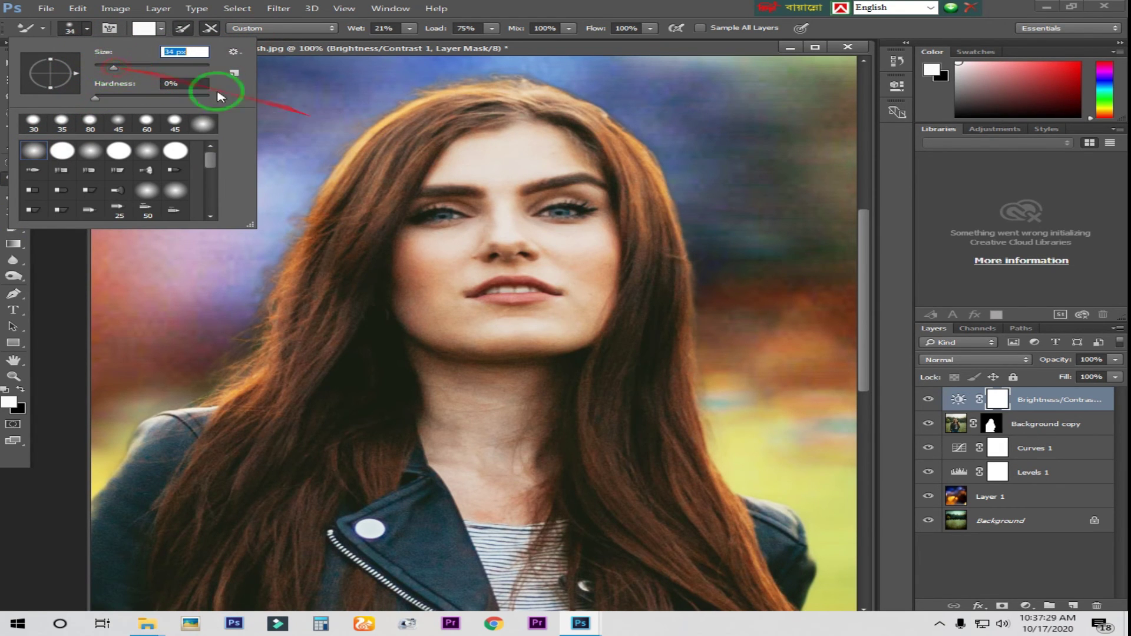
click(395, 119)
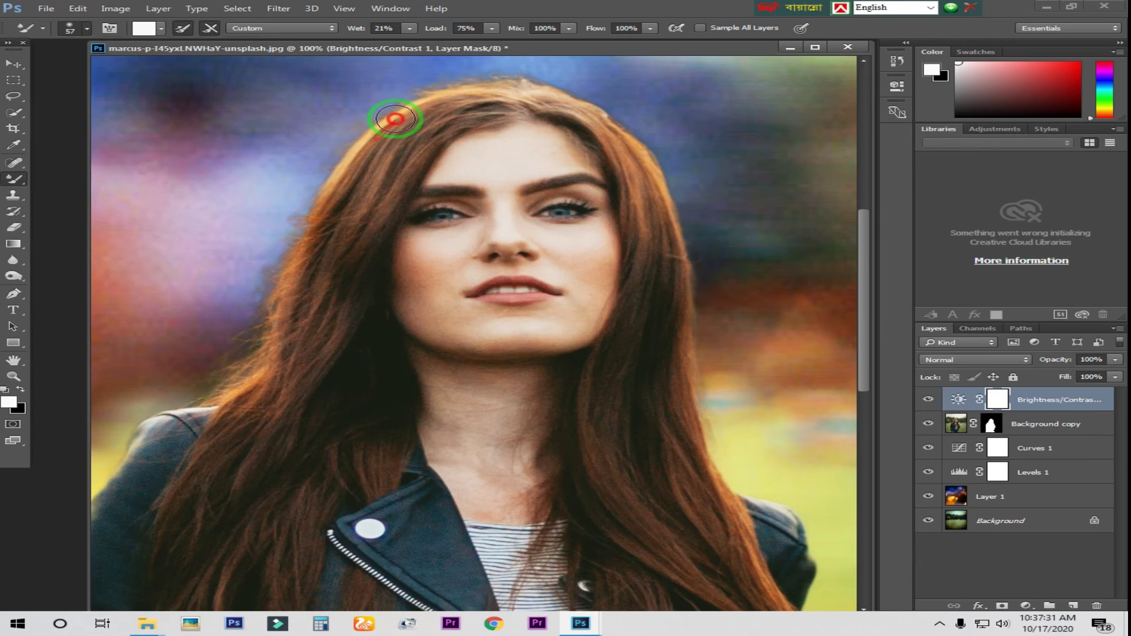
click(410, 29)
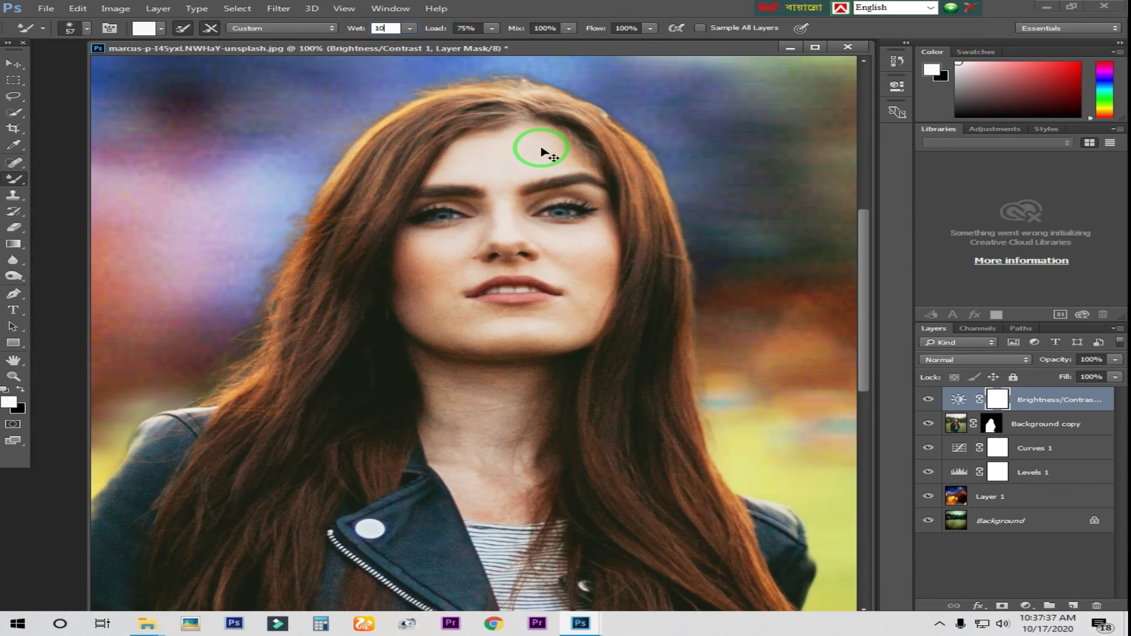
key(ctrl+plus)
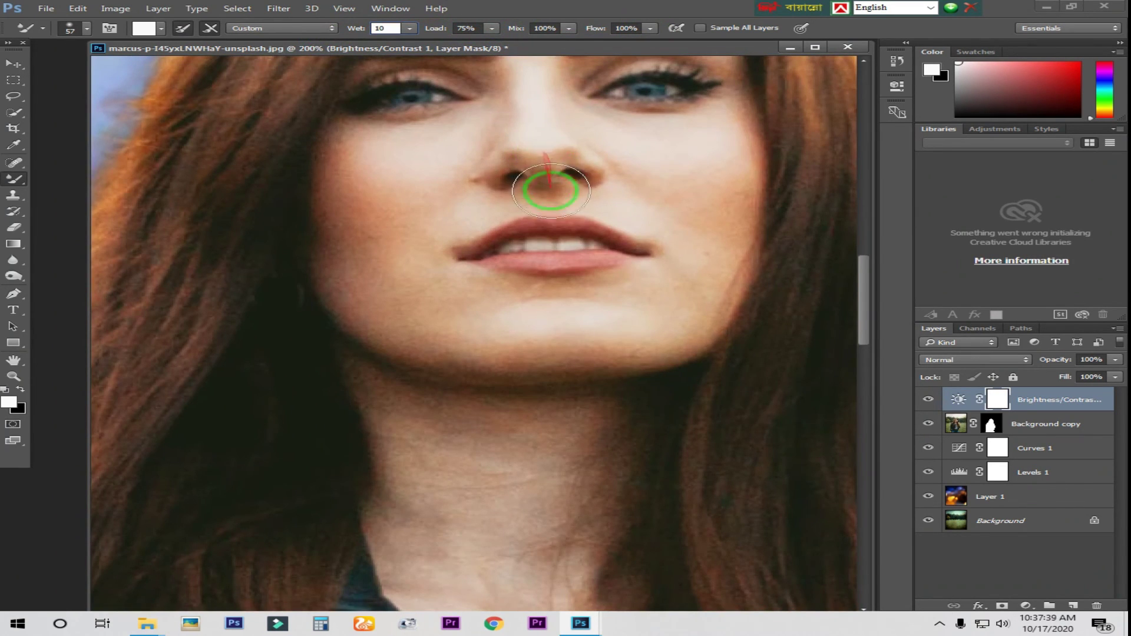
drag(551, 190, 530, 315)
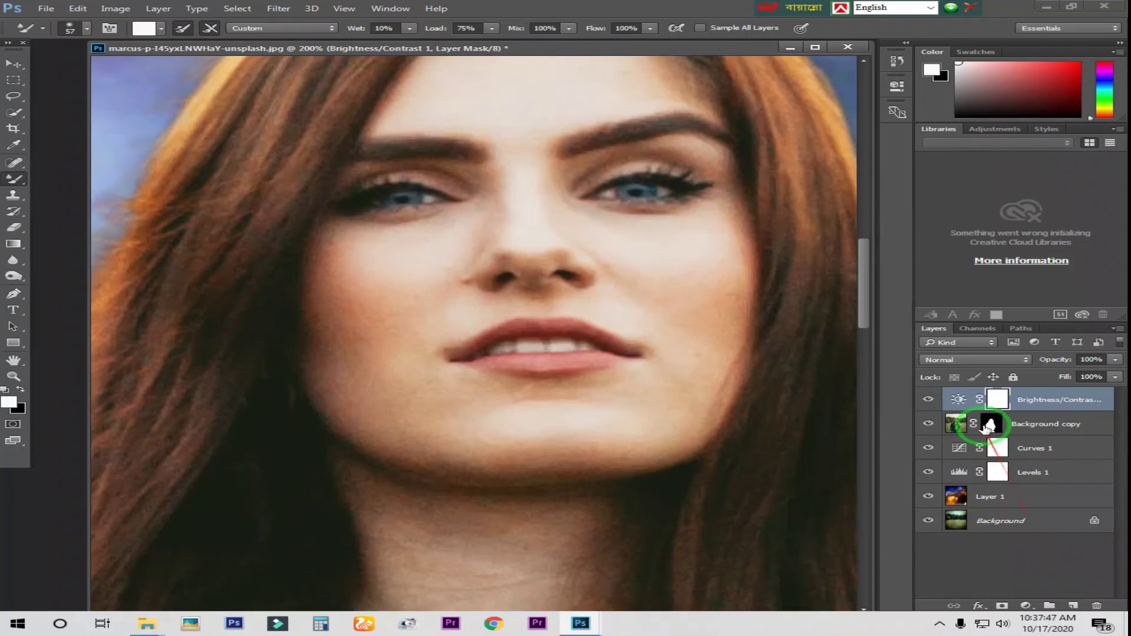
Brush over the neck on Background copy with the Mixer Brush, then zoom out to the whole woman
click(959, 428)
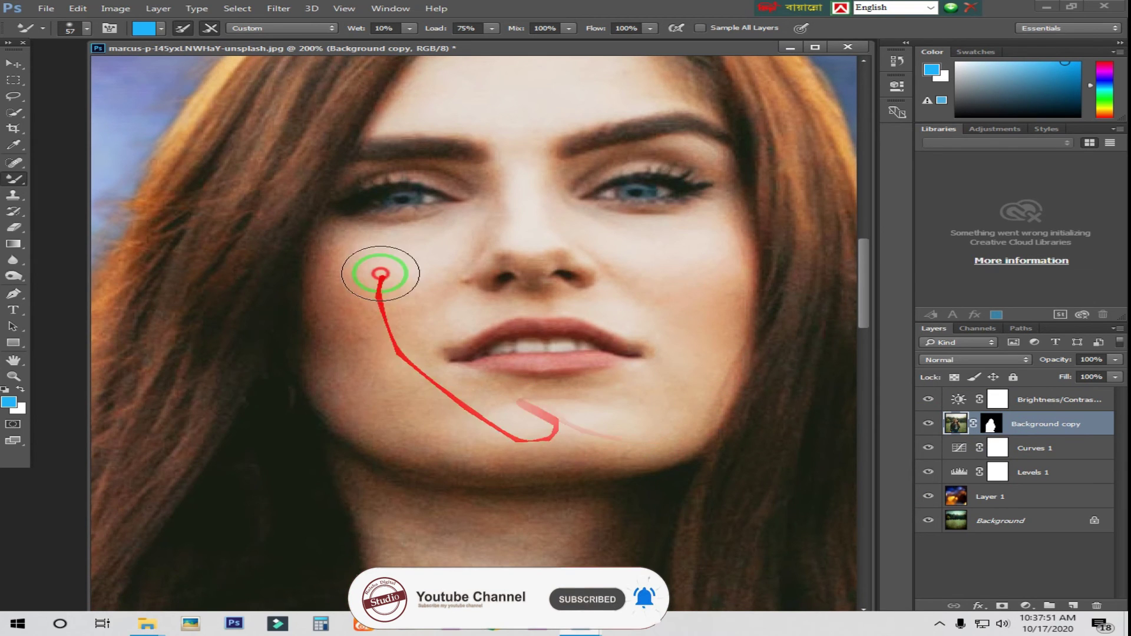
drag(430, 481, 454, 320)
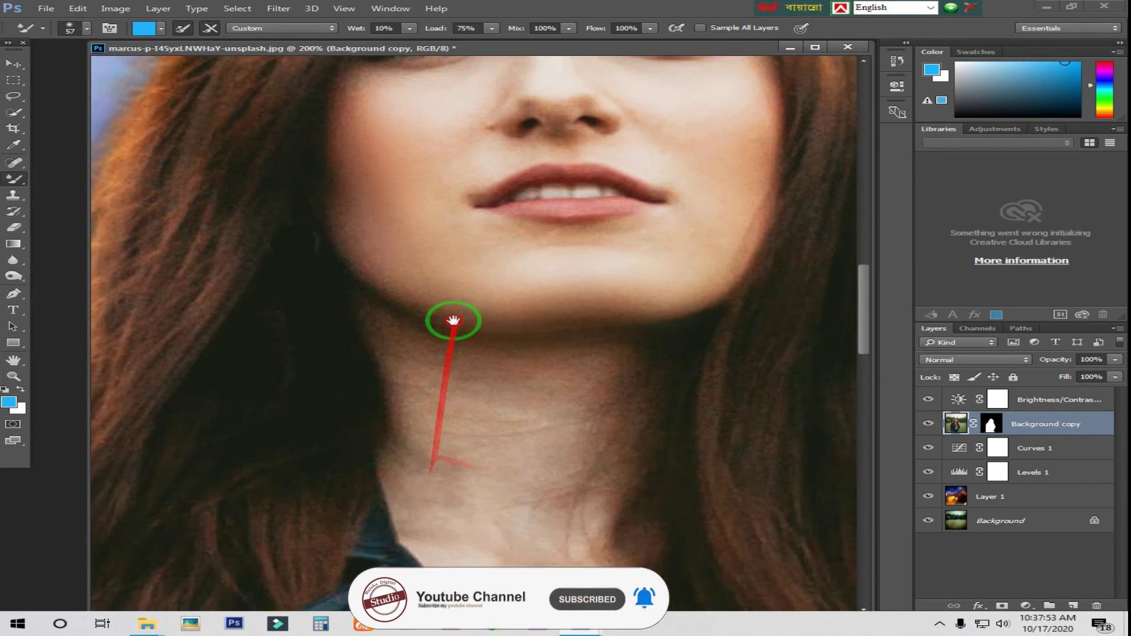
mouse_move(470, 378)
mouse_down()
mouse_move(538, 429)
mouse_move(450, 467)
mouse_move(644, 487)
mouse_move(525, 539)
mouse_up()
key(ctrl+minus)
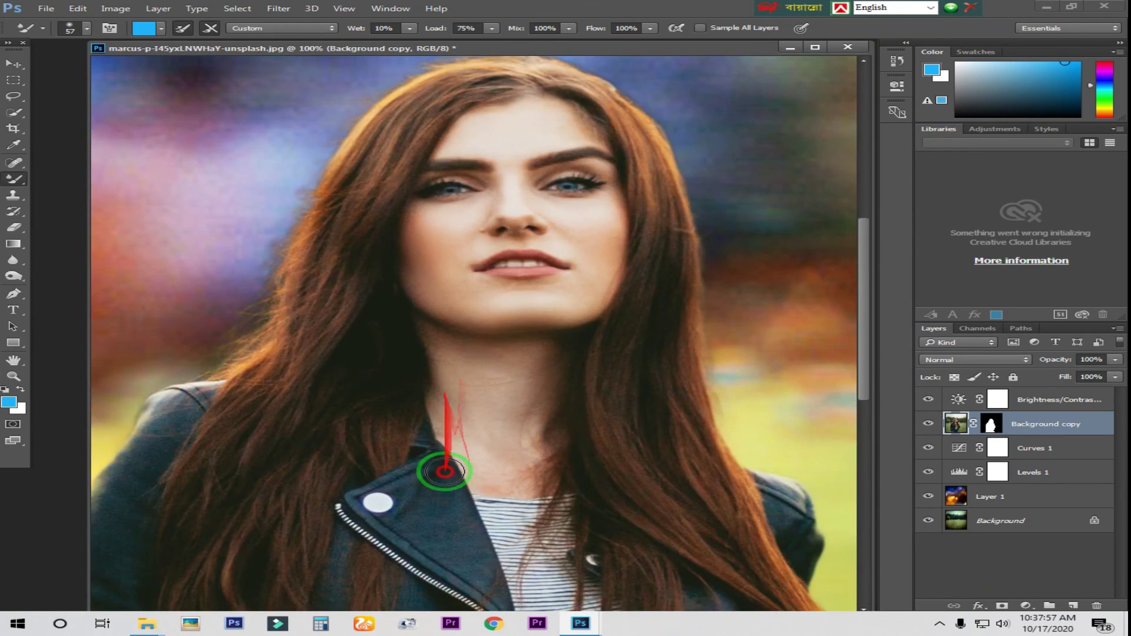
scroll(536, 414, up, 3)
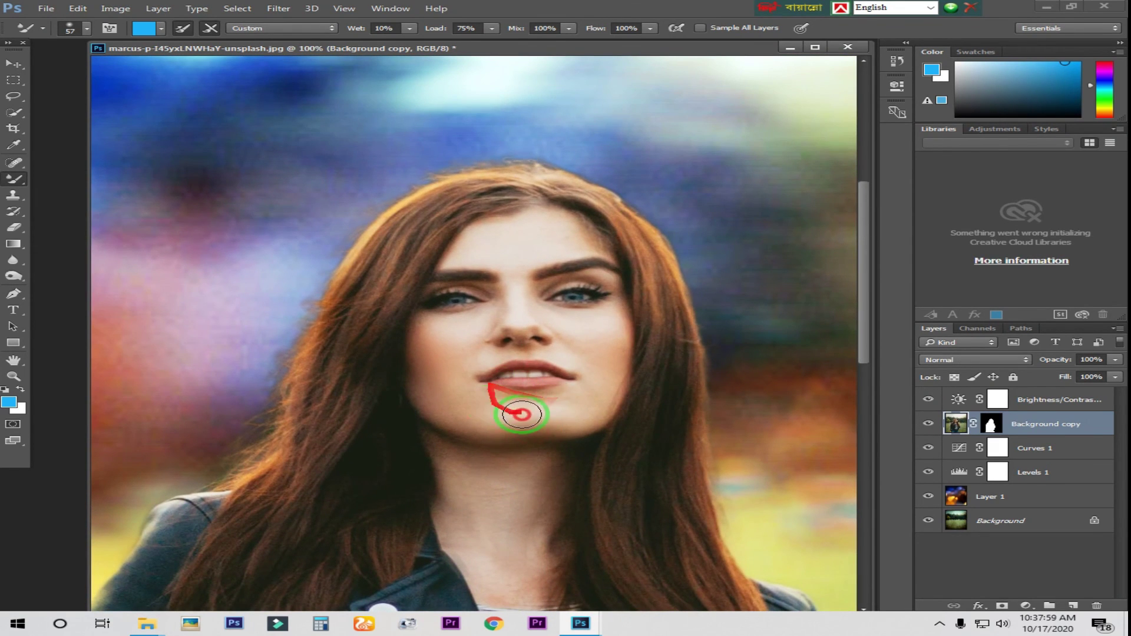
key(z)
alt+click(595, 325)
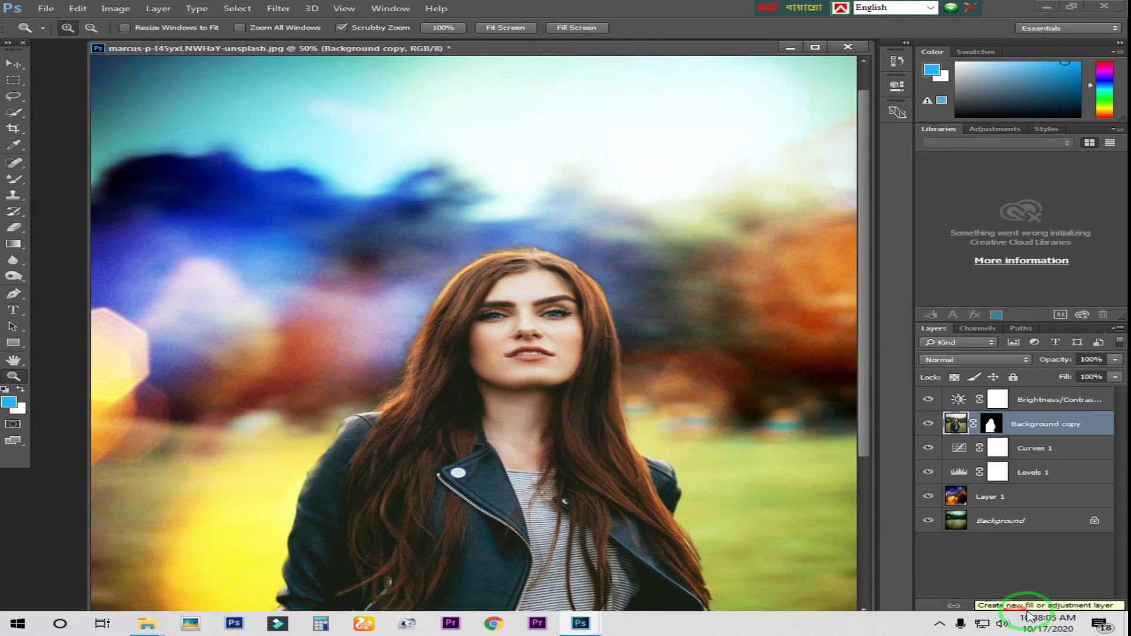
Add a Selective Color adjustment layer with Blacks black set to +7
click(1028, 608)
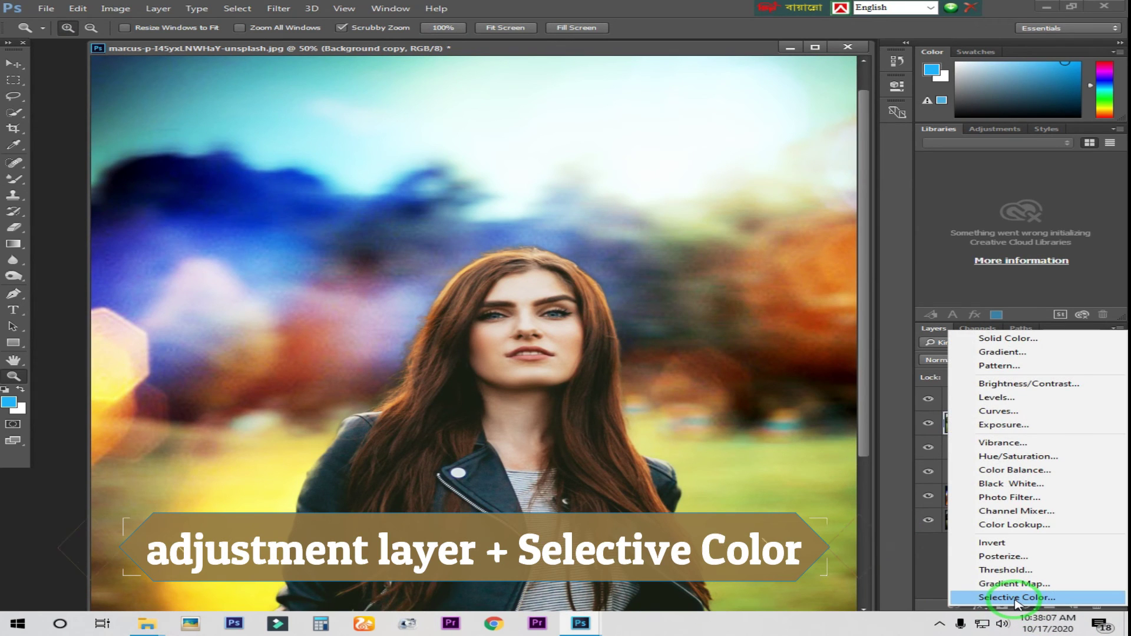
click(1015, 598)
click(736, 130)
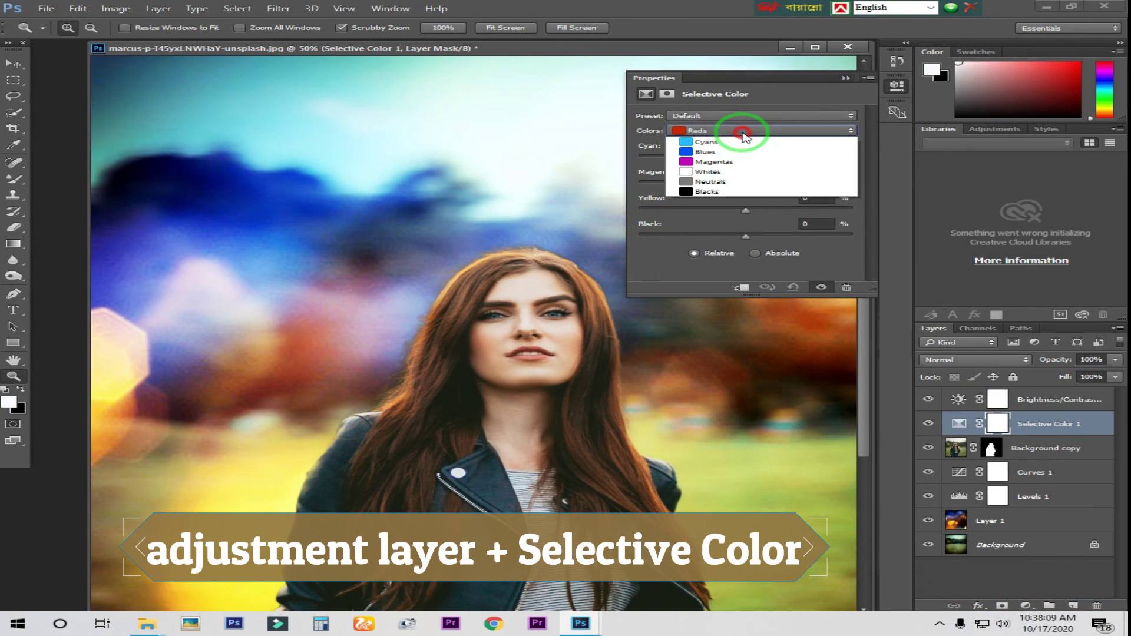
click(706, 222)
drag(746, 235, 755, 239)
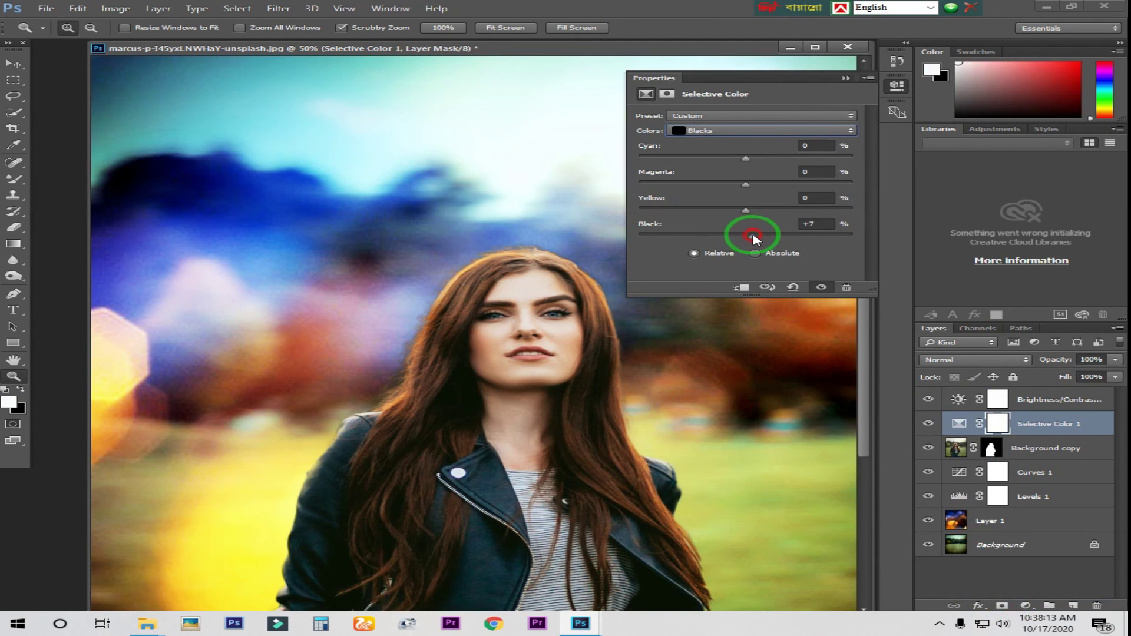
Raise the Reds cyan to +17 and view the image at 33.3%
click(730, 135)
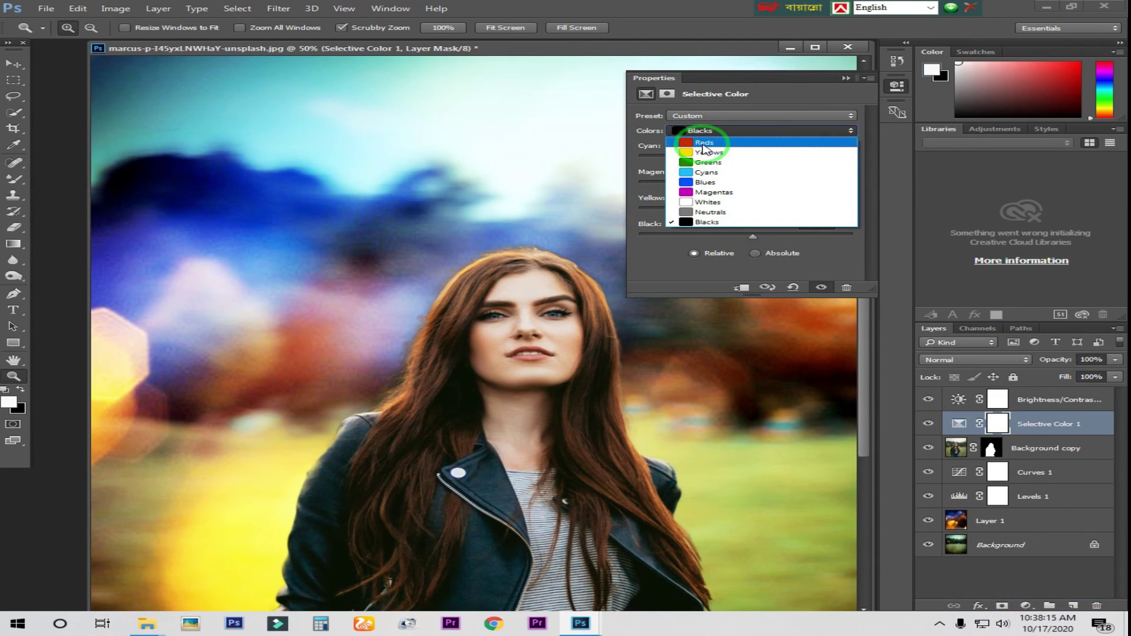
click(704, 142)
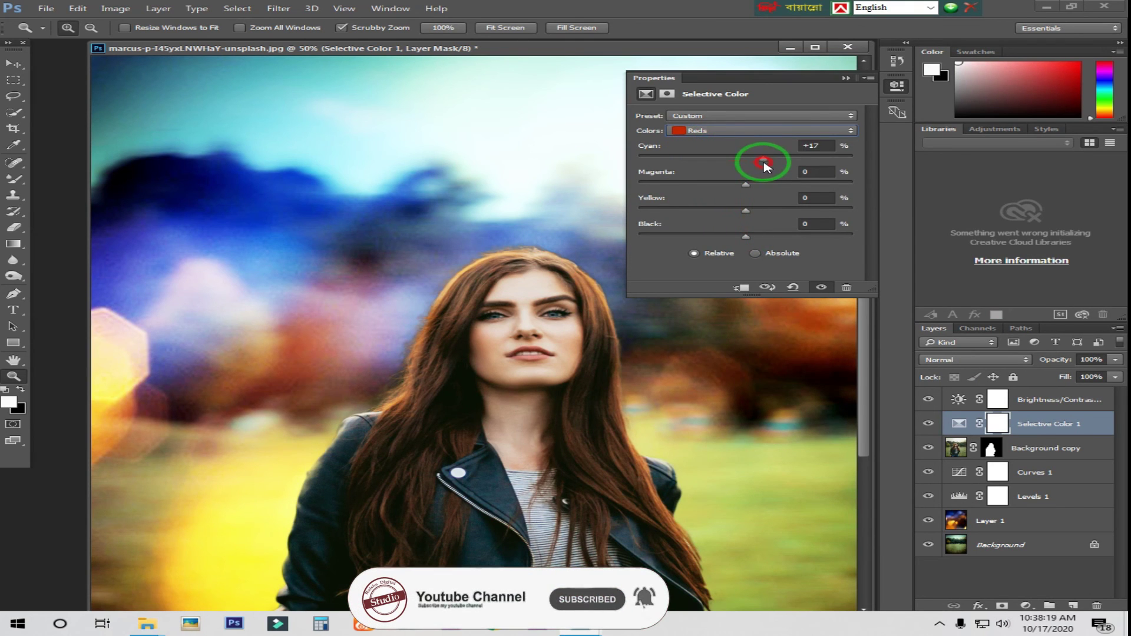
click(846, 78)
alt+click(566, 318)
click(520, 399)
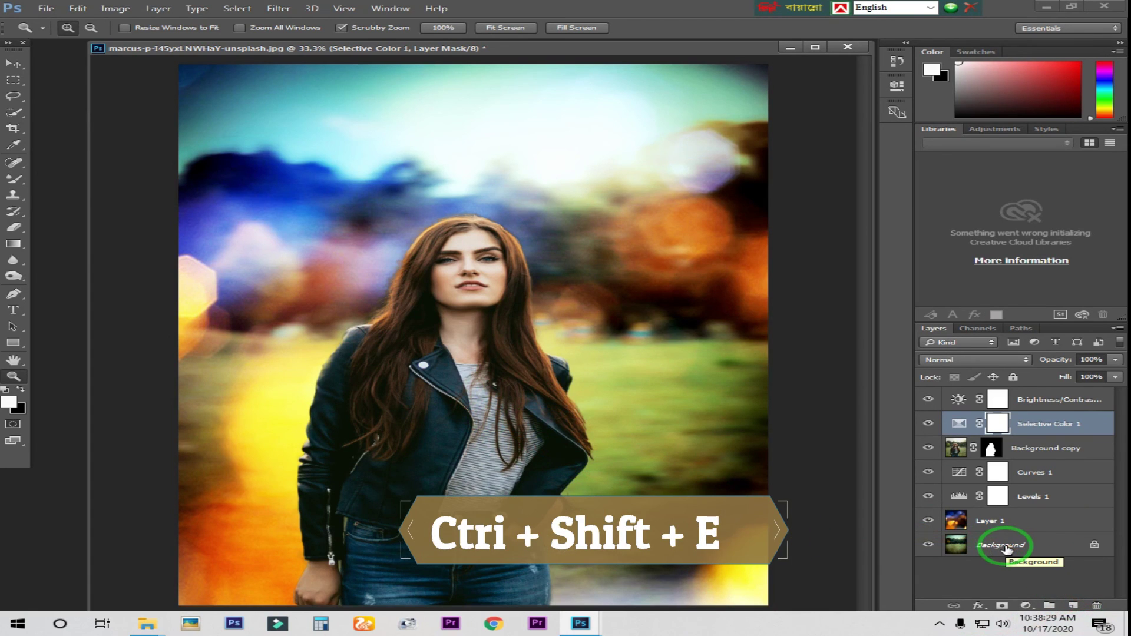
Flatten all layers into one Background layer and review the full photo
right_click(1006, 547)
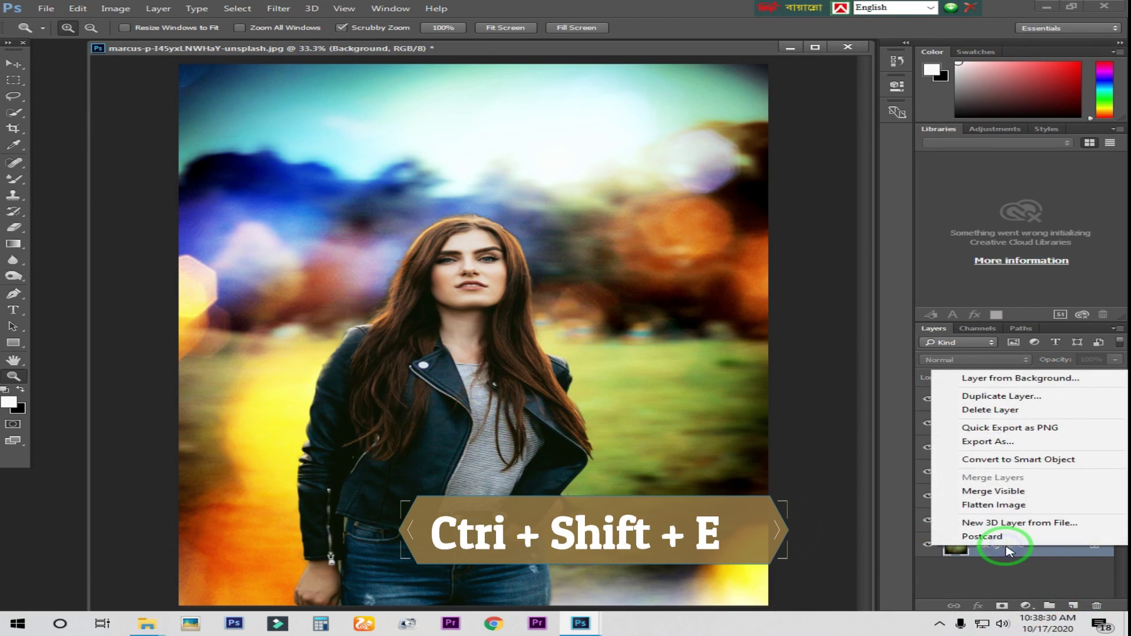
click(1011, 508)
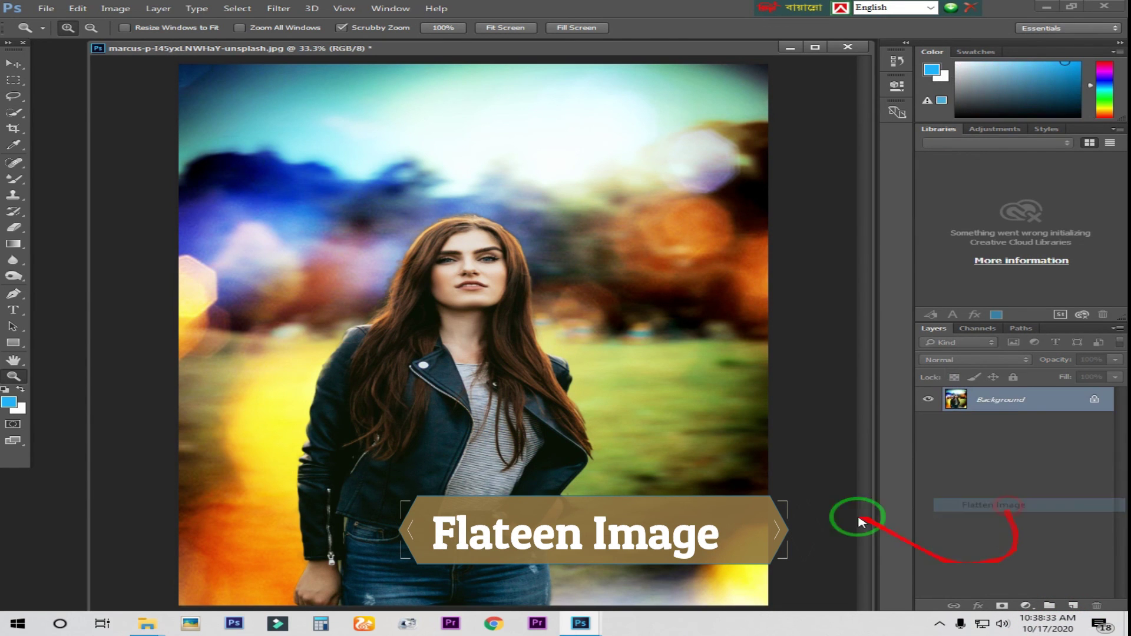
click(534, 375)
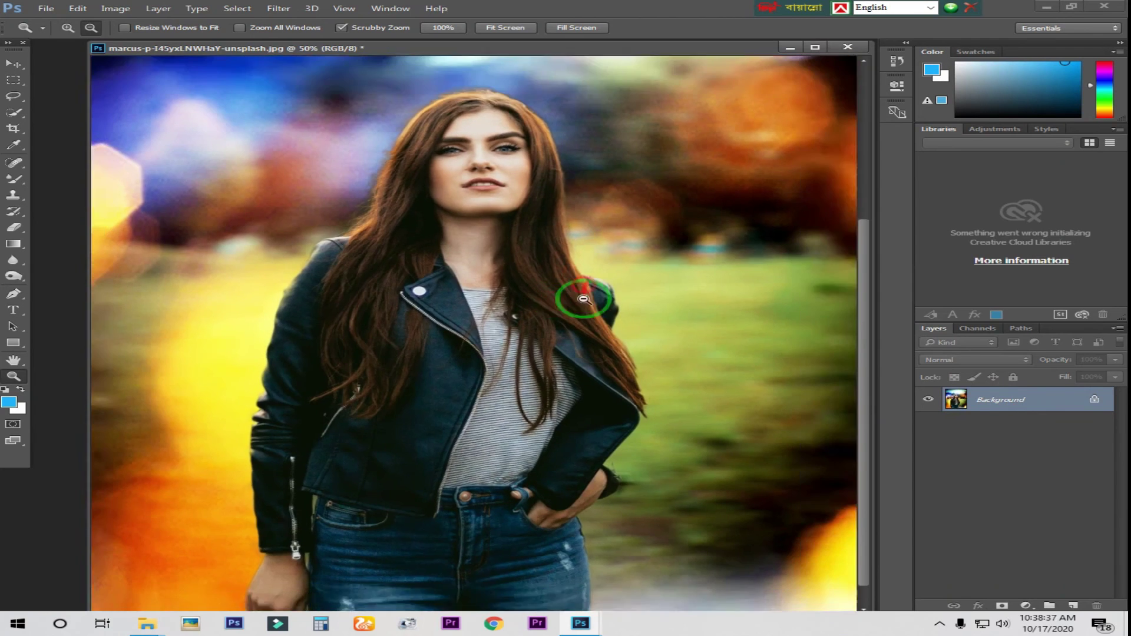
alt+click(584, 298)
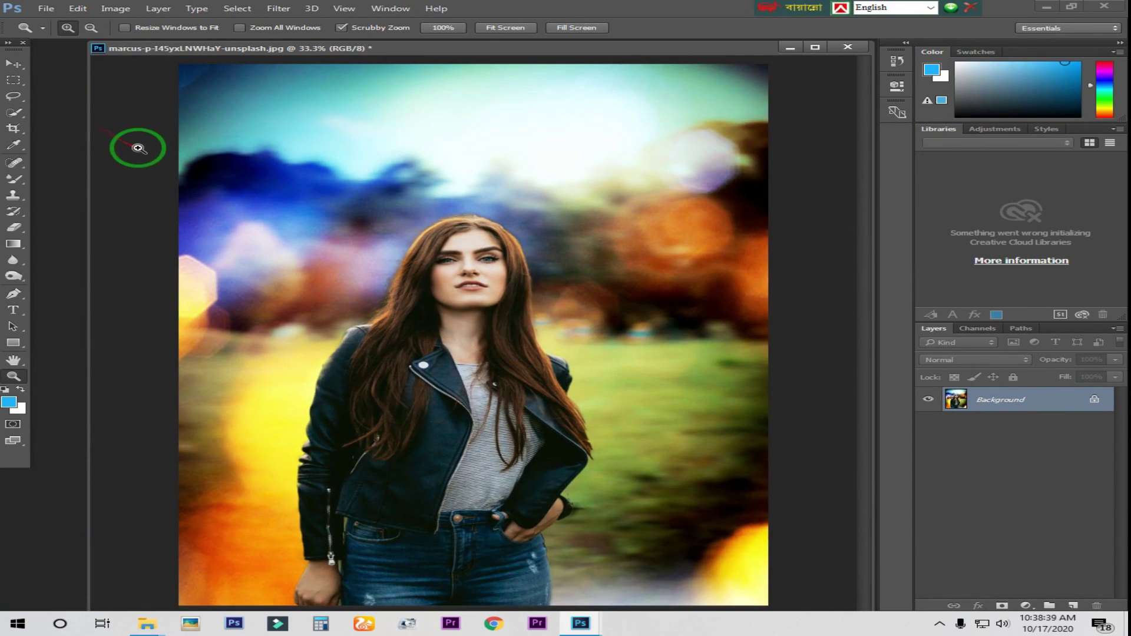
click(46, 8)
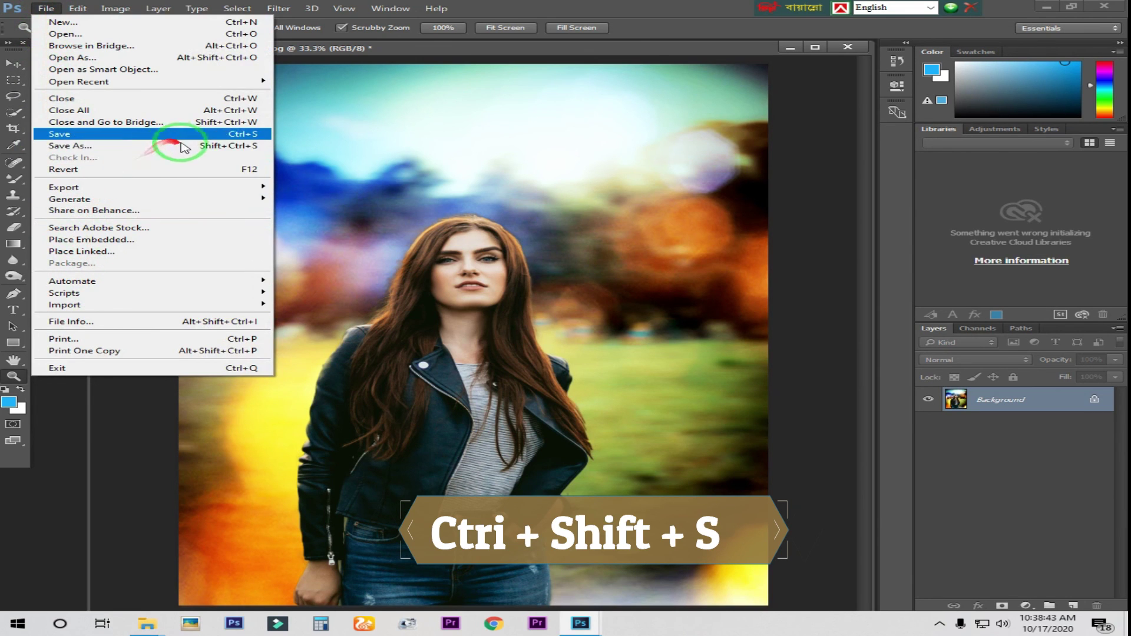
Save the image as JPEG 'sdcsdvsd' at Maximum quality 12
click(207, 146)
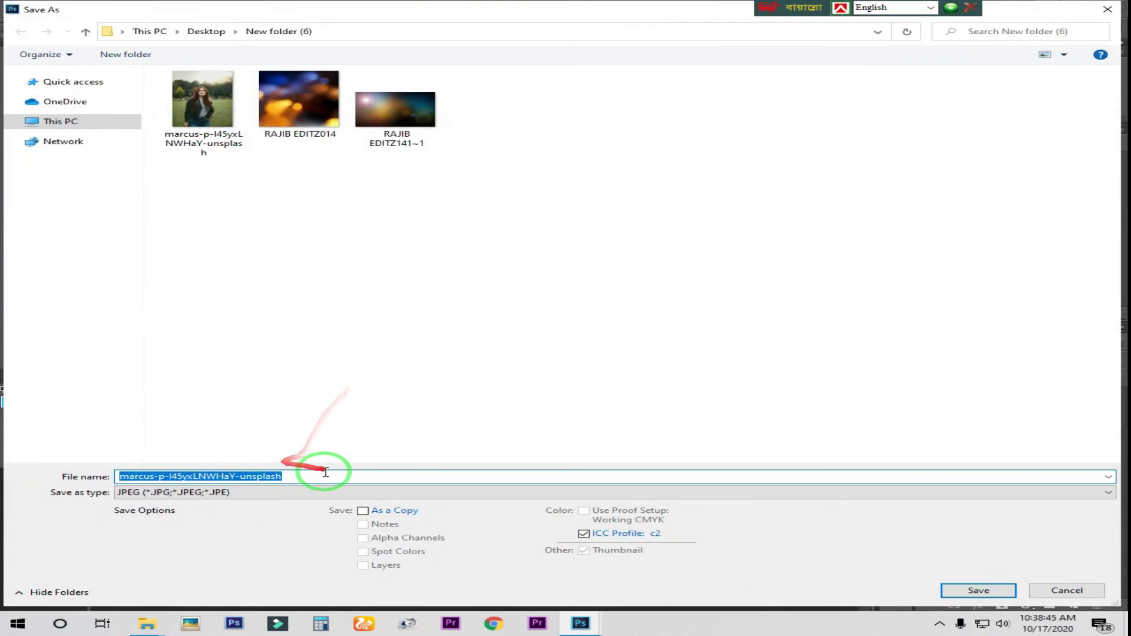
click(978, 591)
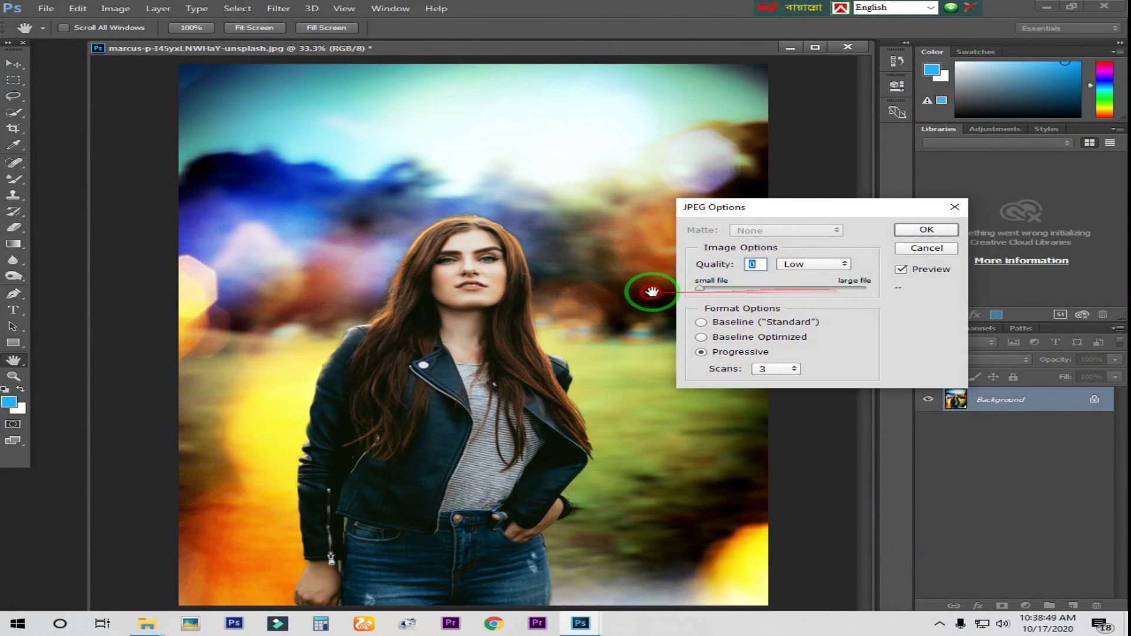
click(927, 231)
drag(543, 50, 441, 55)
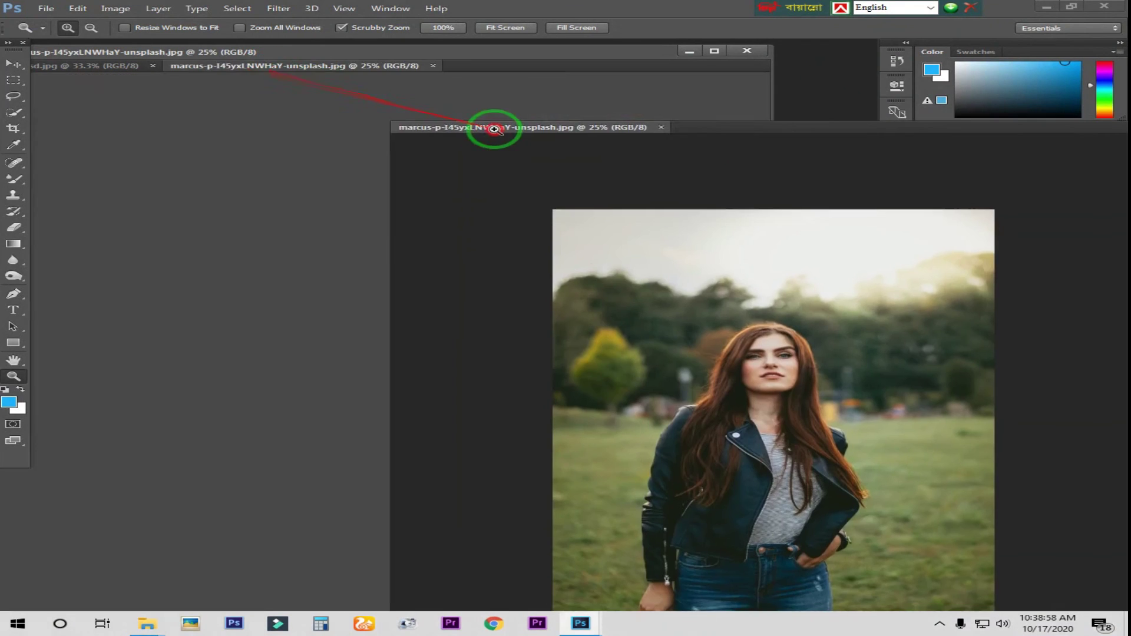
Float the original park photo beside the edited version and zoom both for comparison
drag(273, 77, 401, 111)
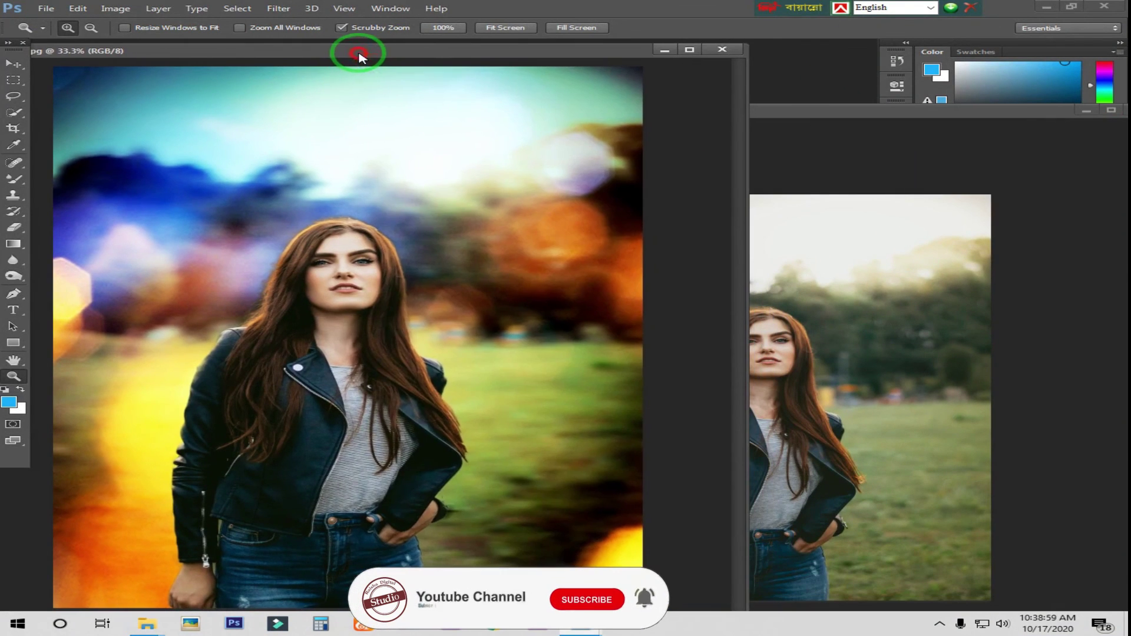
drag(713, 111, 874, 90)
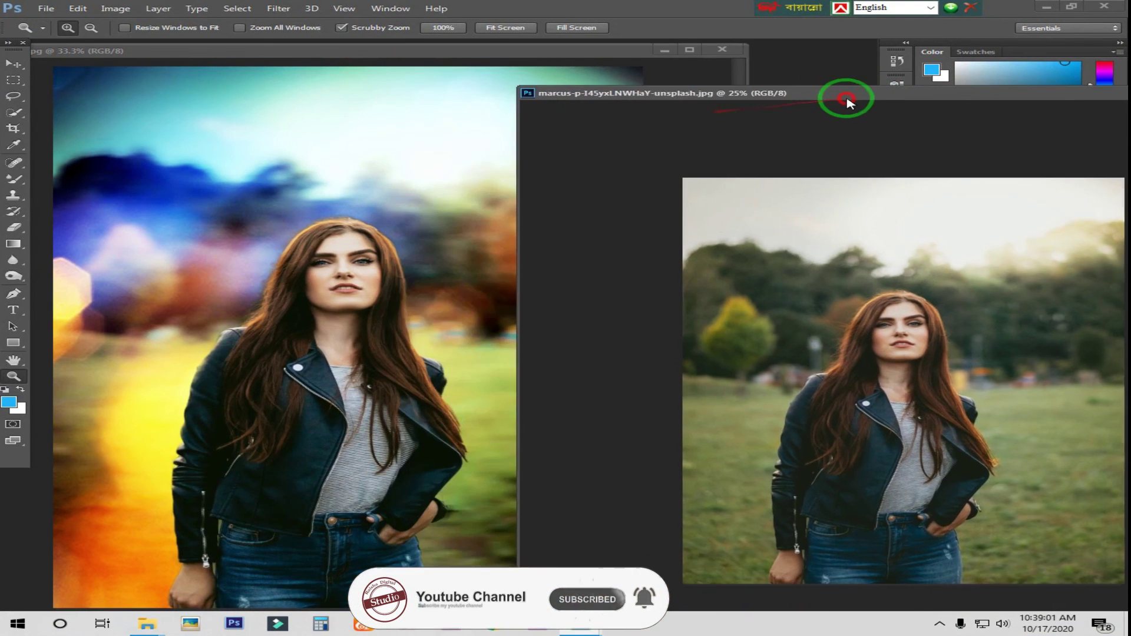
alt+click(313, 379)
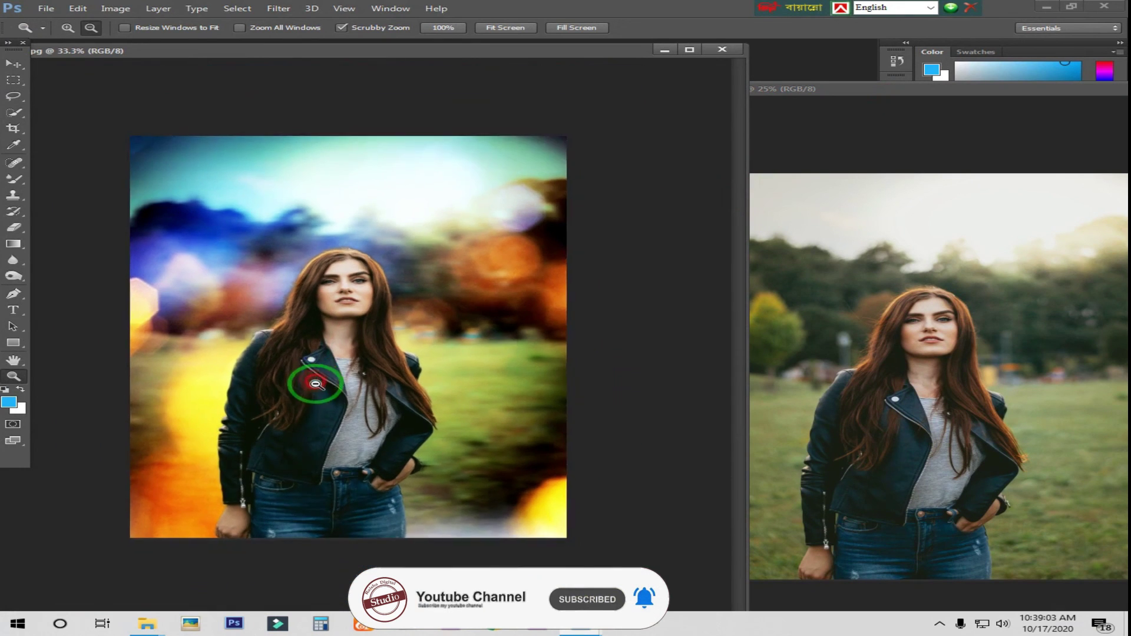
click(836, 335)
drag(921, 88, 801, 57)
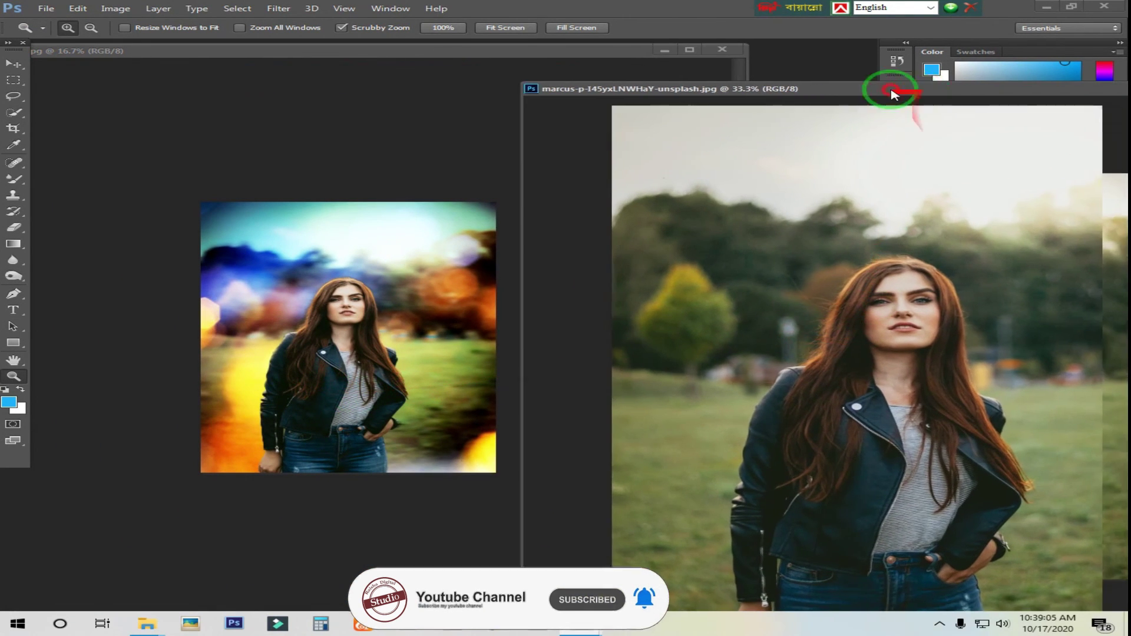
click(301, 271)
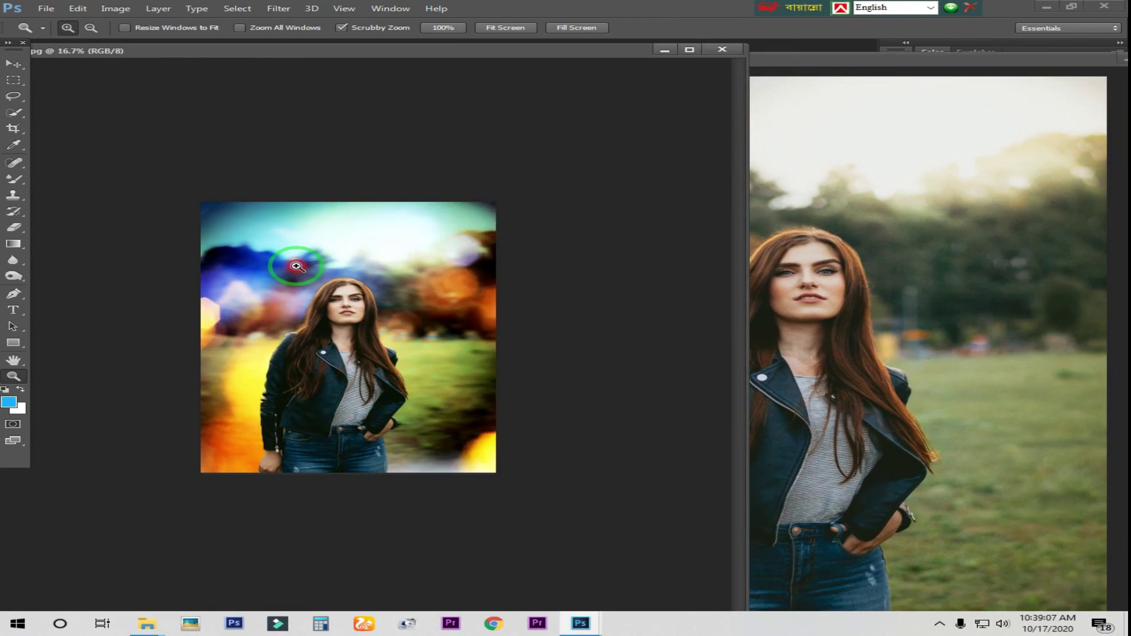